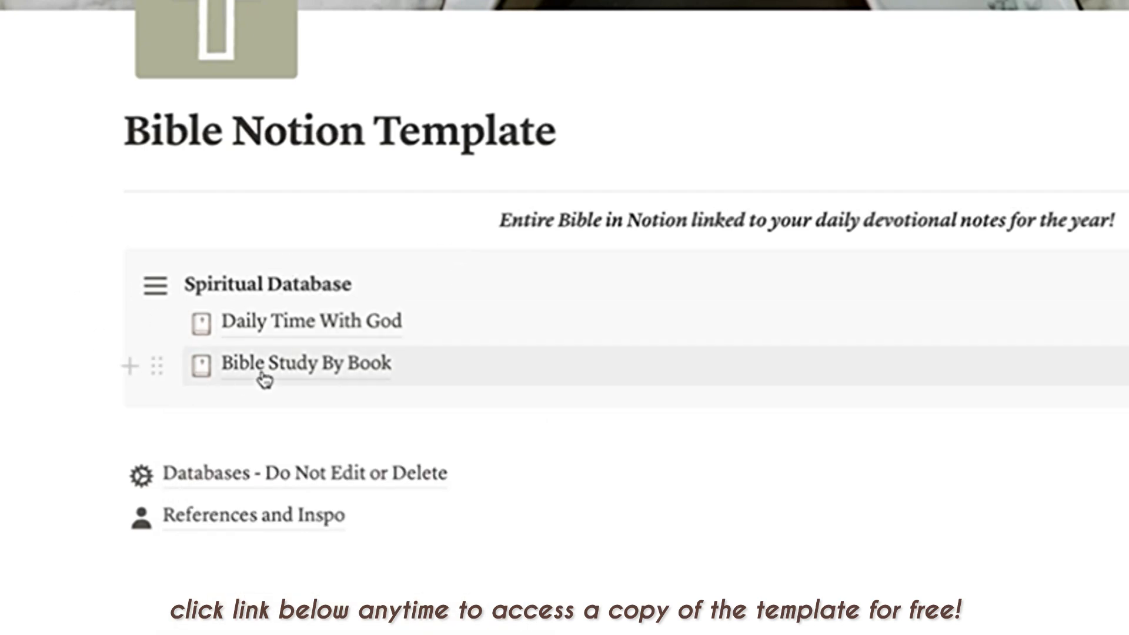
# - Open the Daily Time With God page and look over its instructions and month sections
pyautogui.moveTo(313, 327)
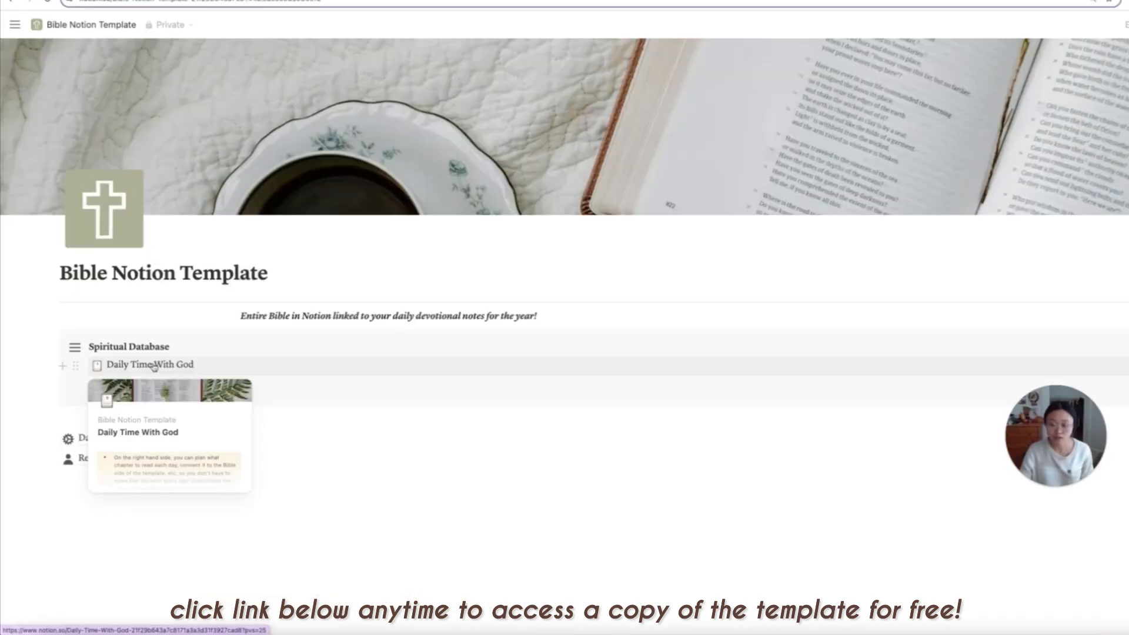
pyautogui.click(154, 366)
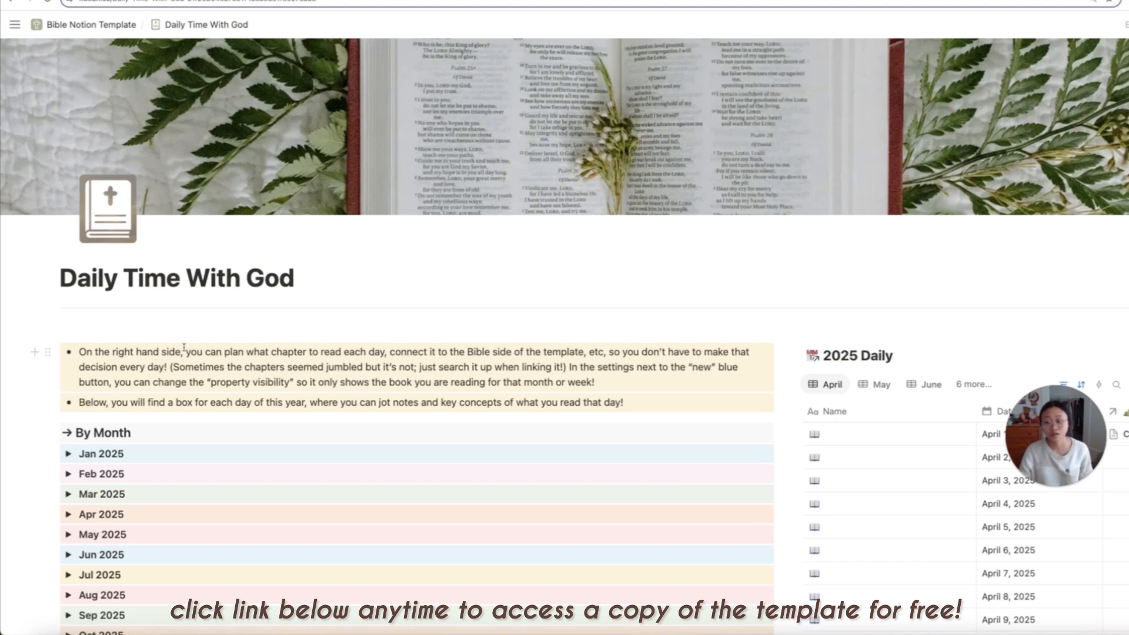
pyautogui.scroll(-3, 561, 302)
pyautogui.scroll(2, 564, 302)
pyautogui.scroll(-4, 564, 303)
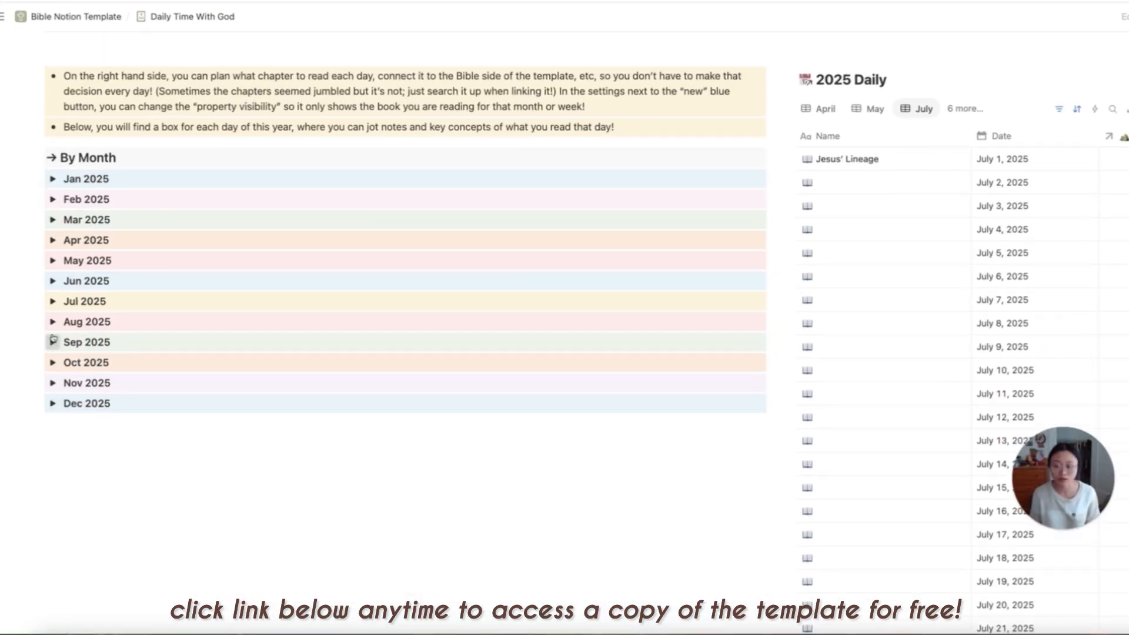
# - Expand the Nov 2025 section to look through its gallery of daily entries, and collapse it again
pyautogui.click(52, 345)
pyautogui.click(53, 345)
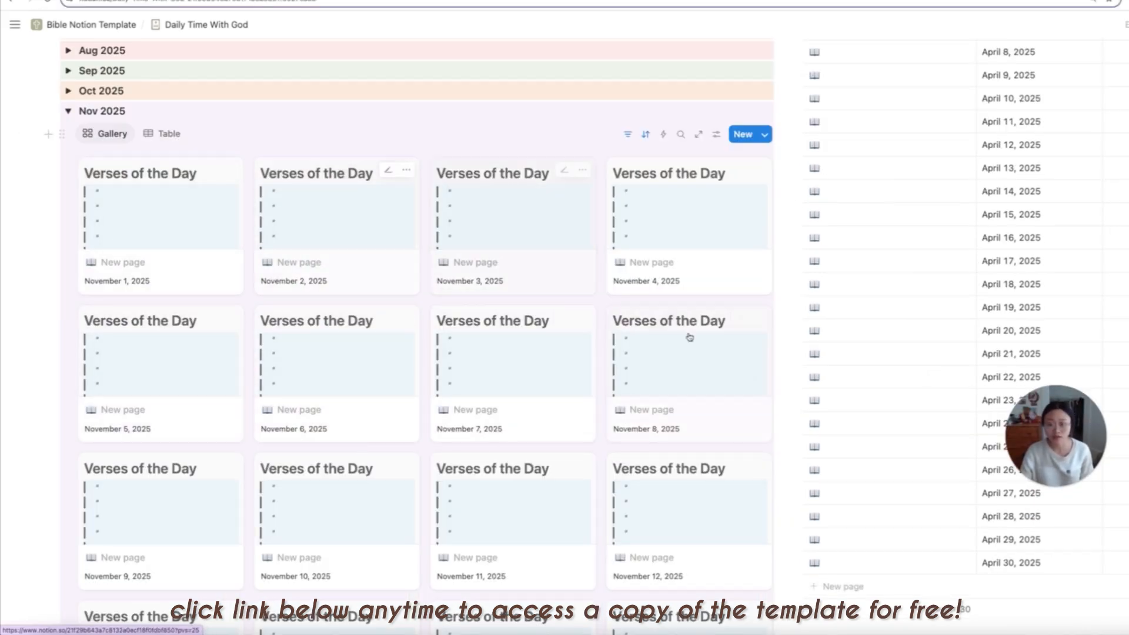
pyautogui.scroll(-3, 627, 318)
pyautogui.scroll(11, 600, 445)
pyautogui.scroll(-2, 482, 338)
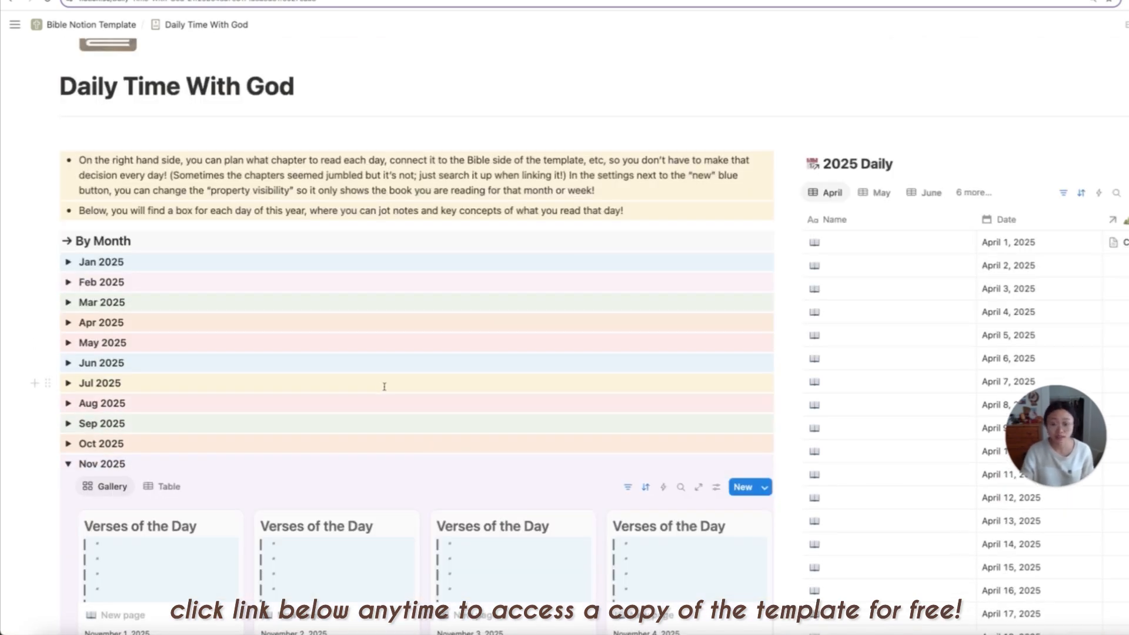
pyautogui.click(69, 464)
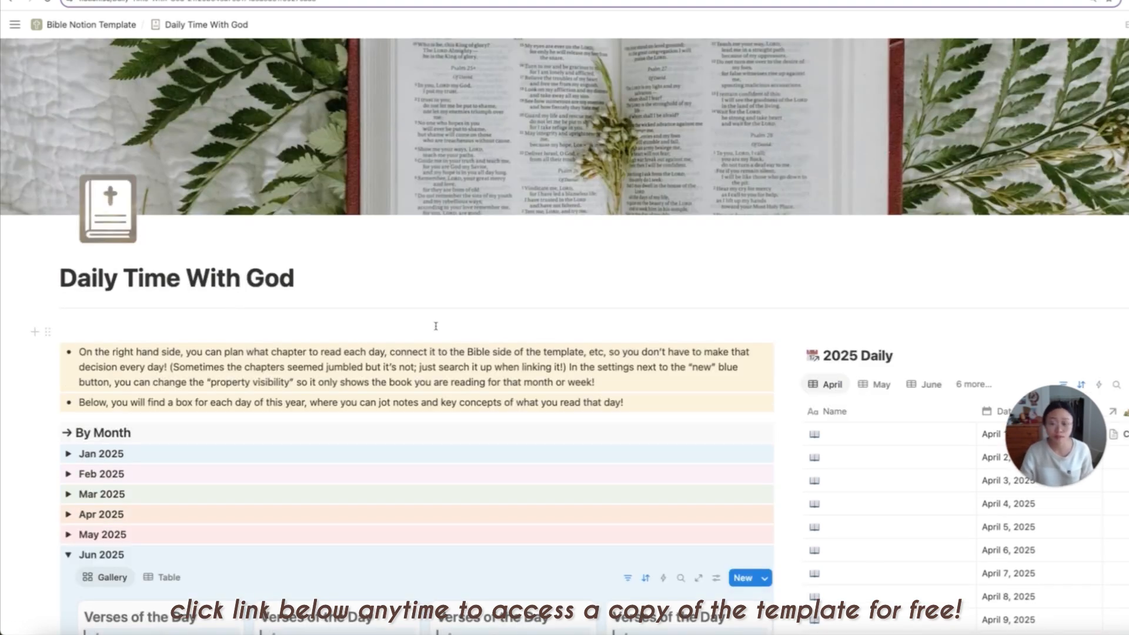
# - Open the June 28, 2025 entry, reveal its hidden properties to examine the Bible book relations, and hide them again
pyautogui.scroll(-15, 436, 326)
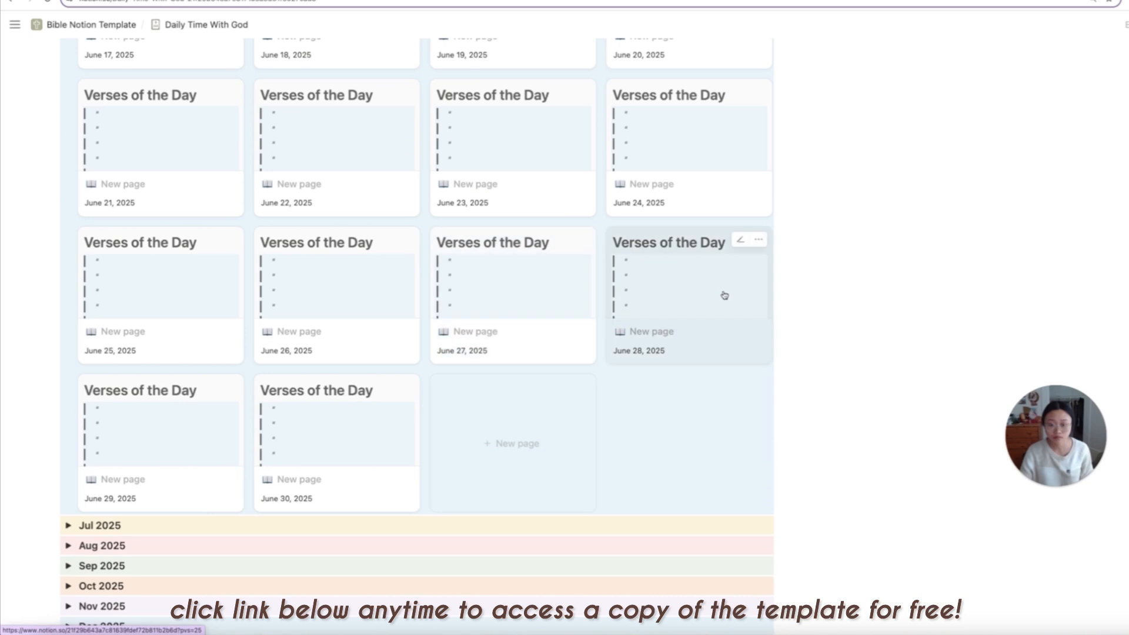
pyautogui.click(723, 292)
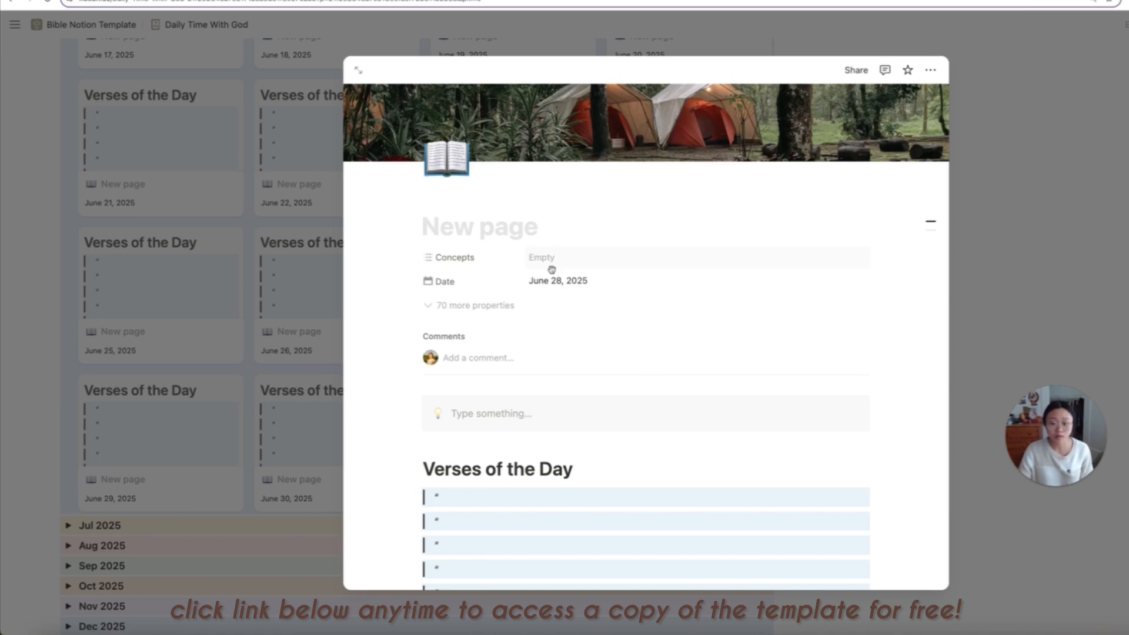
pyautogui.click(437, 309)
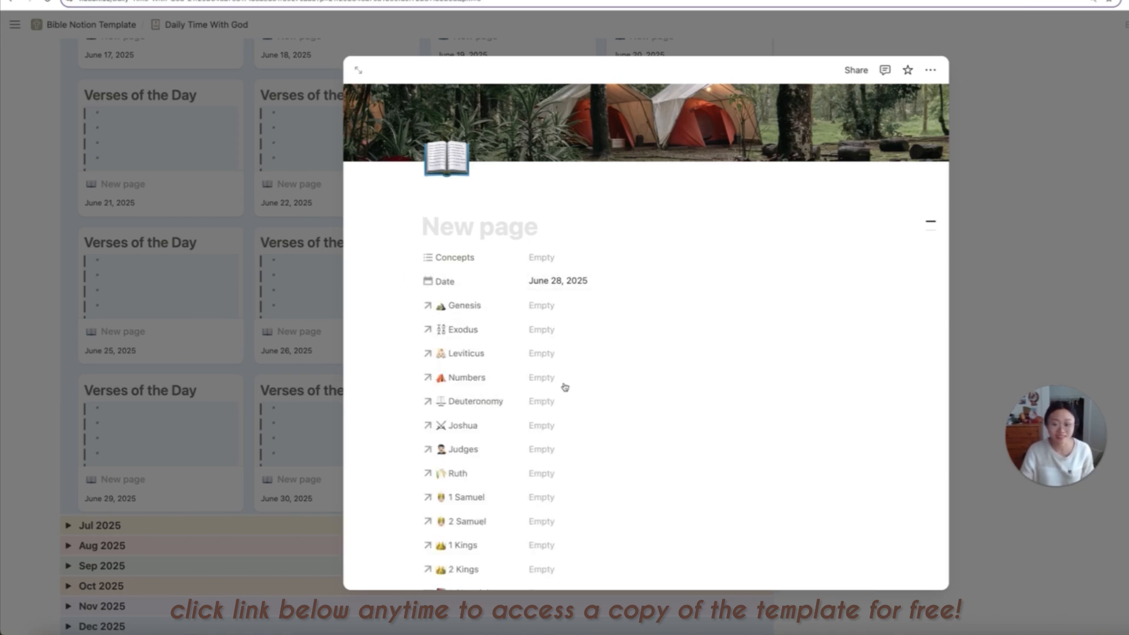
pyautogui.scroll(-10, 574, 390)
pyautogui.scroll(-5, 578, 392)
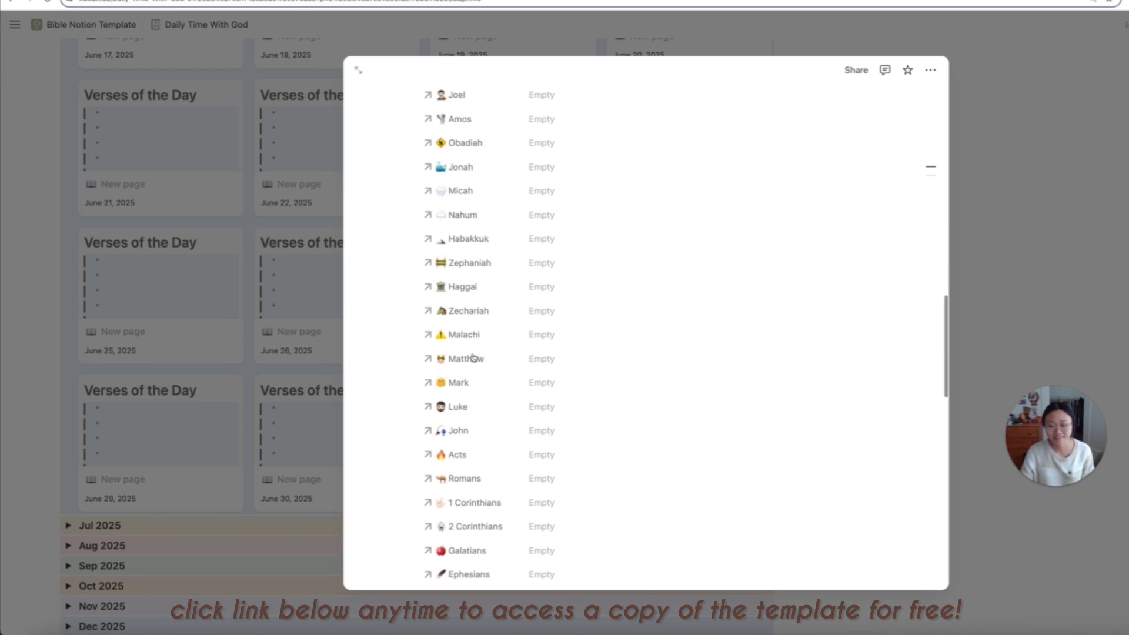
pyautogui.scroll(3, 470, 356)
pyautogui.scroll(-3, 473, 358)
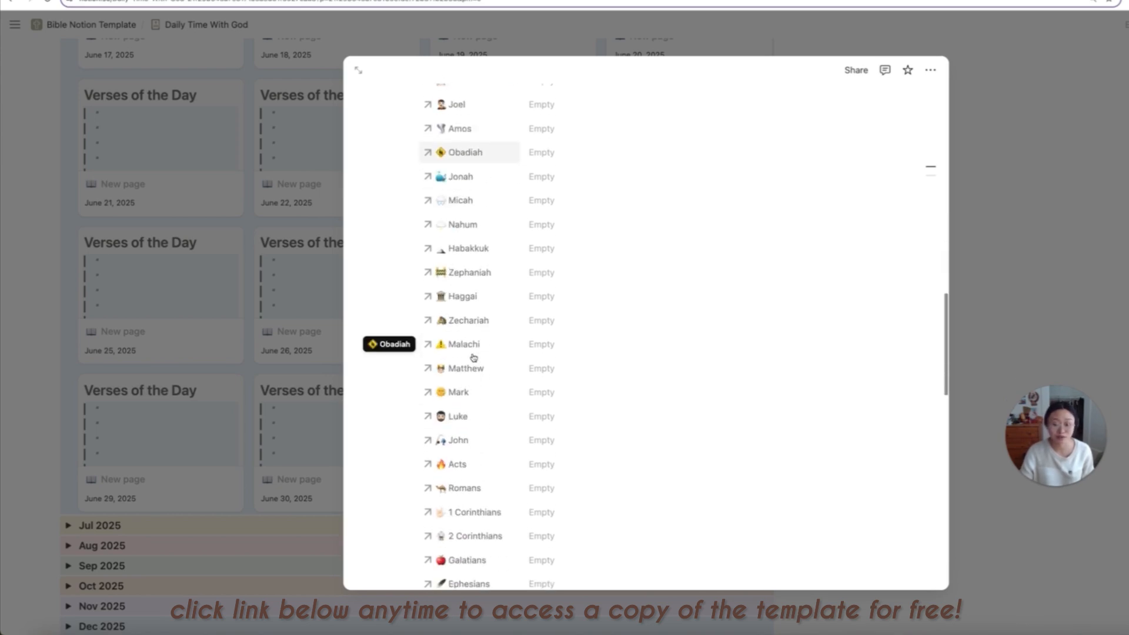
pyautogui.scroll(-3, 491, 421)
pyautogui.scroll(-8, 488, 421)
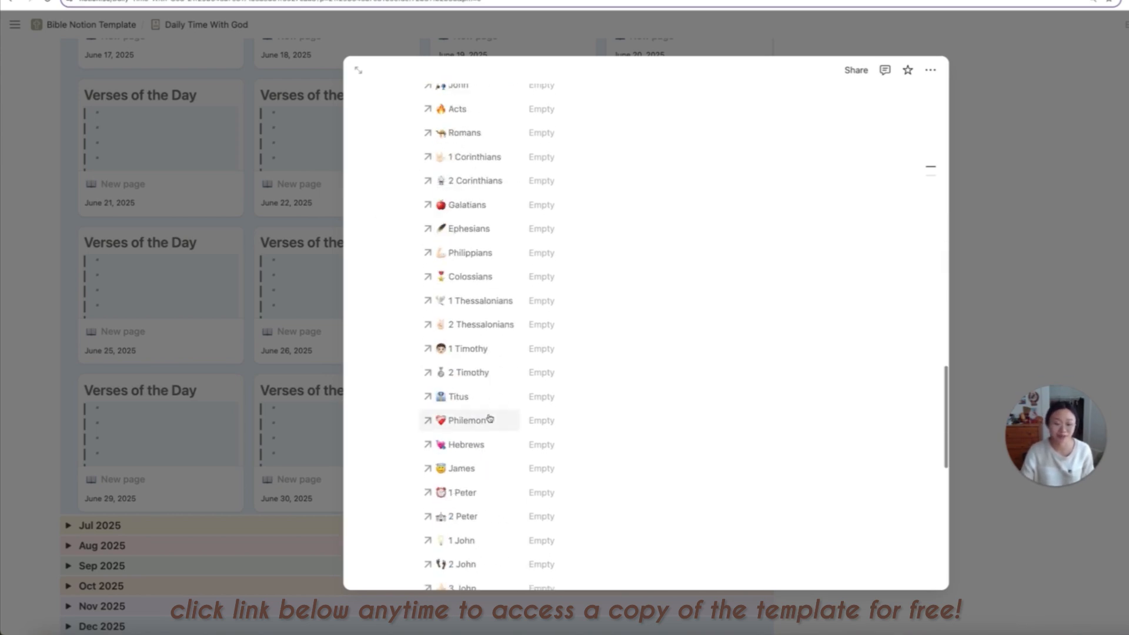
pyautogui.click(433, 381)
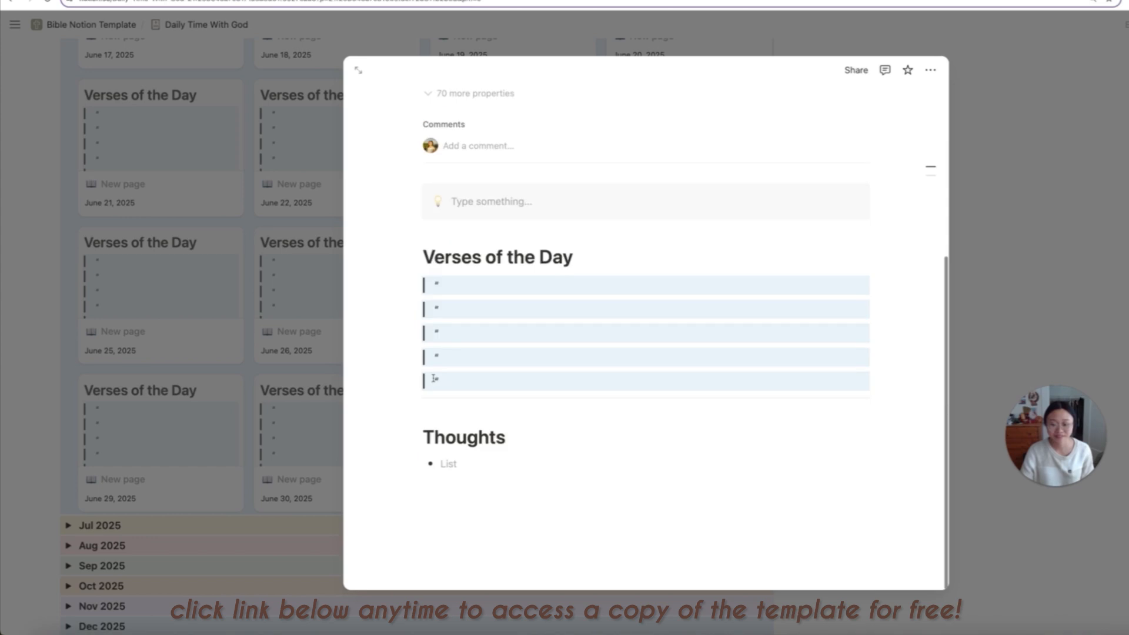
# - Review the callout, Verses of the Day and Thoughts sections of the June 28, 2025 entry and close it
pyautogui.scroll(2, 617, 223)
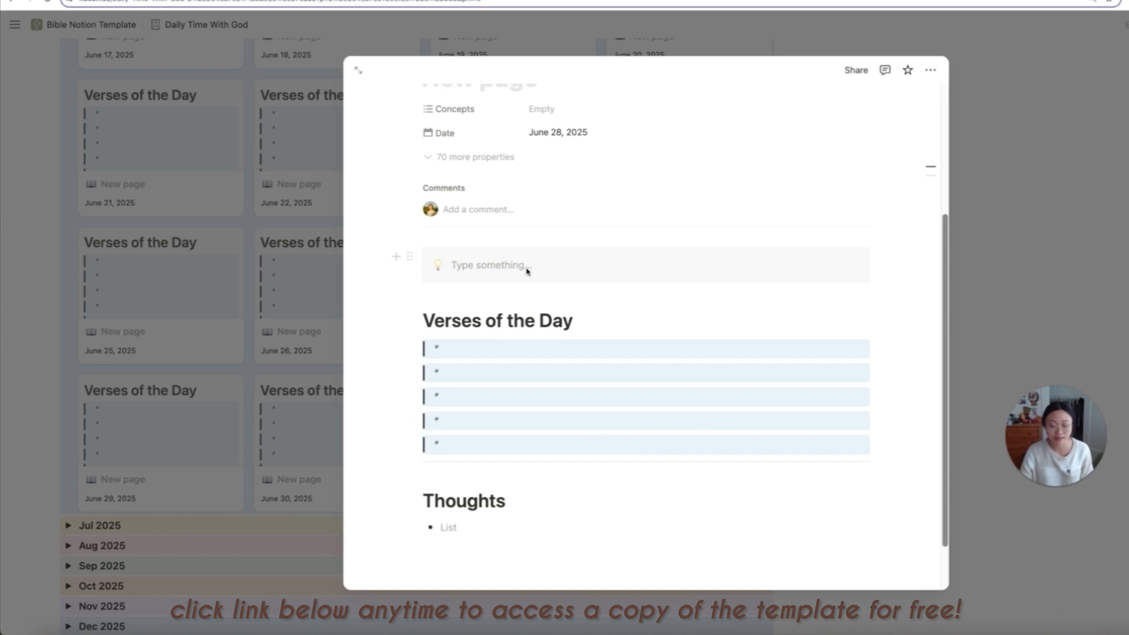
pyautogui.scroll(-2, 620, 387)
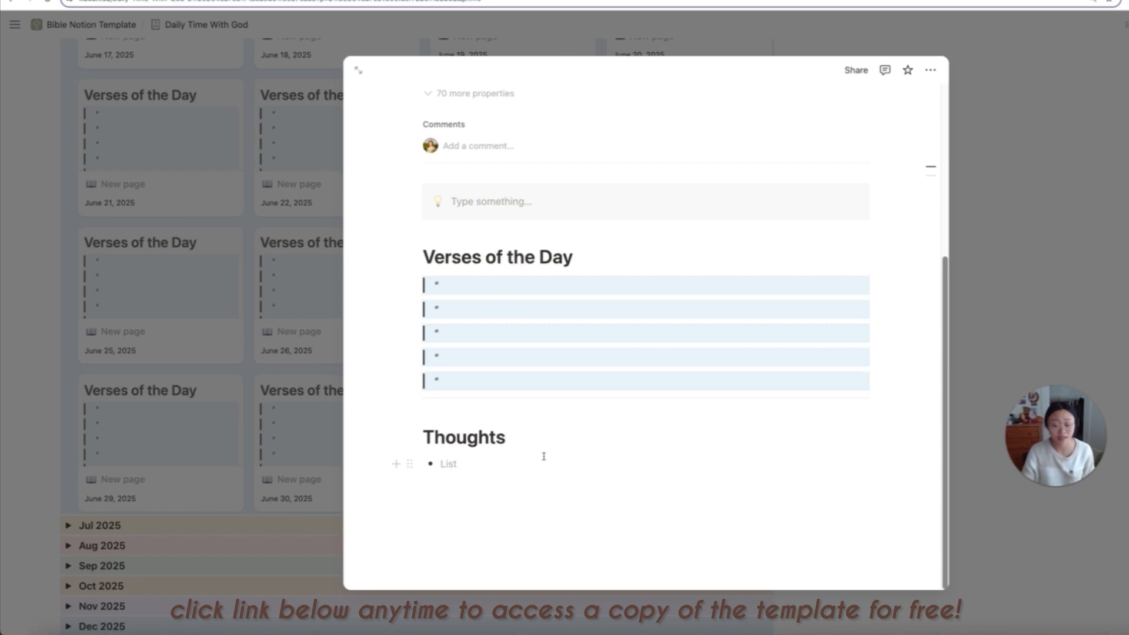
pyautogui.scroll(1, 588, 443)
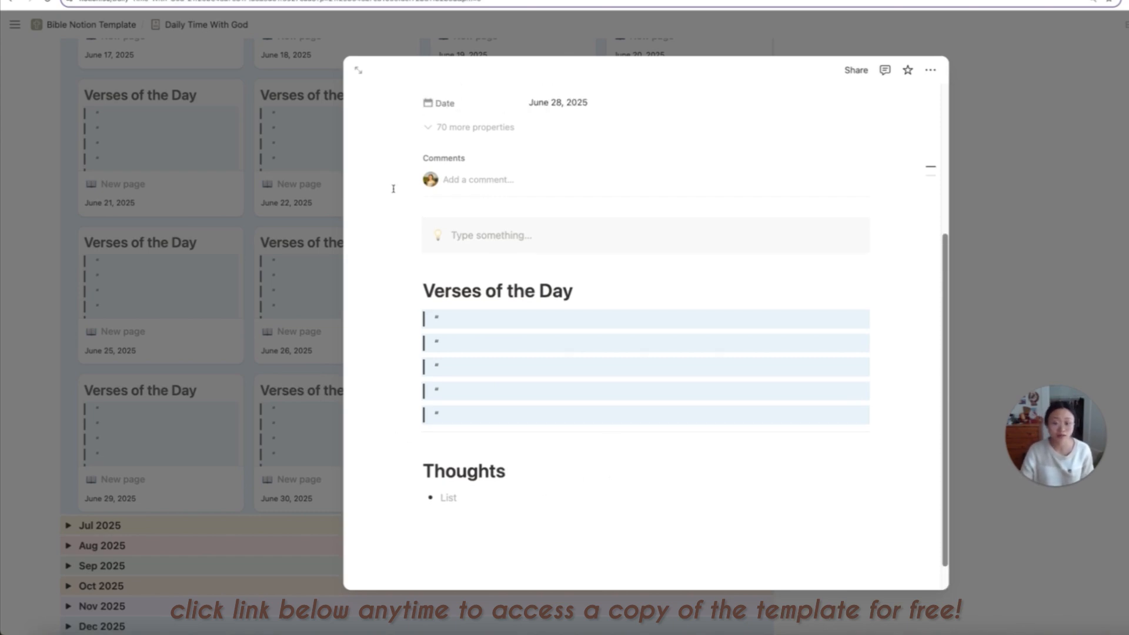
pyautogui.moveTo(409, 319); pyautogui.dragTo(409, 320)
pyautogui.scroll(4, 724, 373)
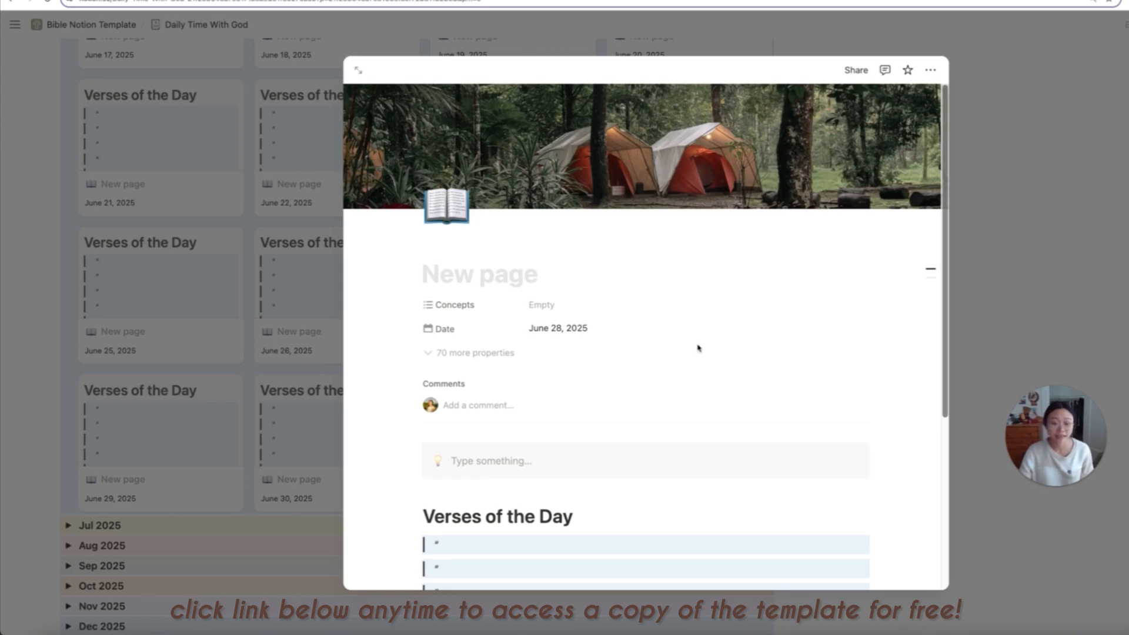
pyautogui.click(1095, 227)
pyautogui.scroll(10, 353, 247)
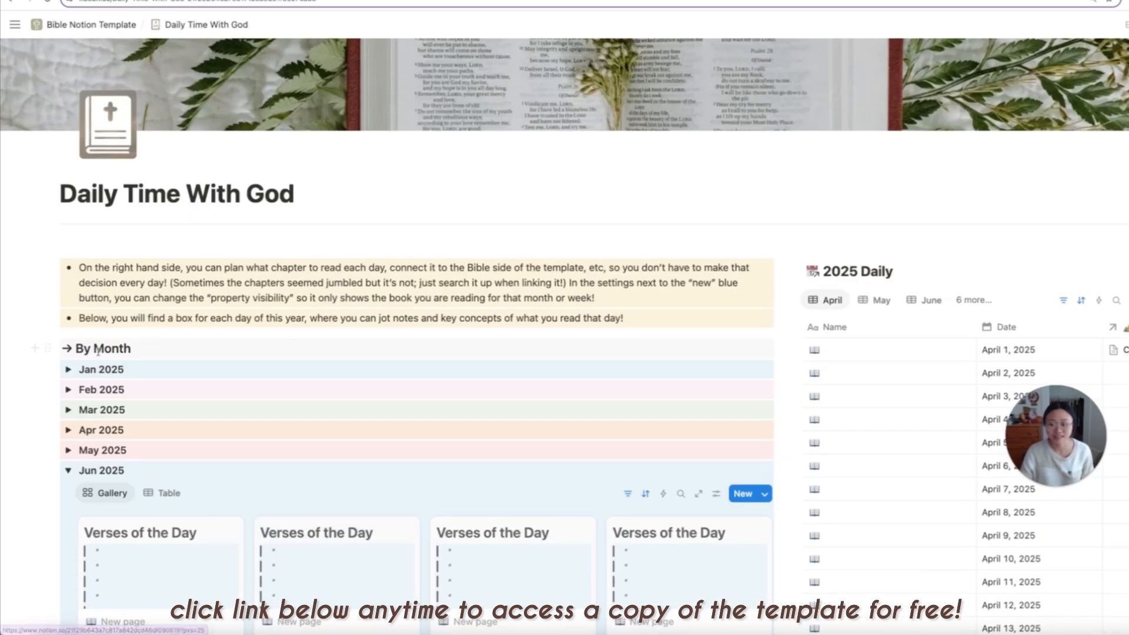
# - Expand the Feb 2025 section, view the February 2, 2025 entry, and close that entry
pyautogui.click(68, 389)
pyautogui.scroll(-3, 336, 379)
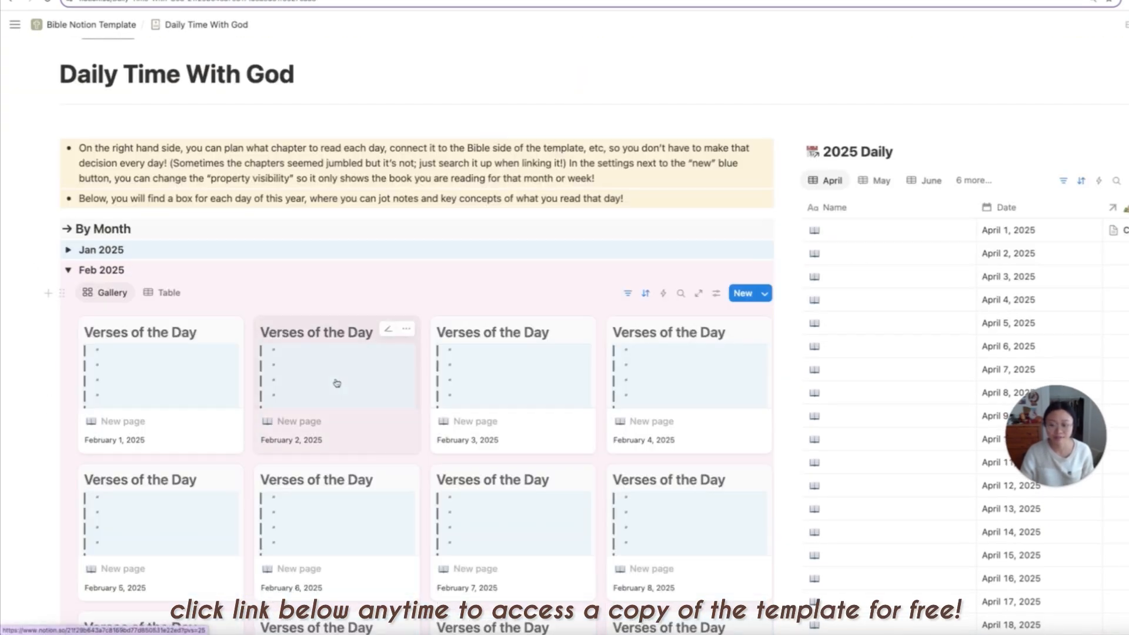
pyautogui.click(337, 382)
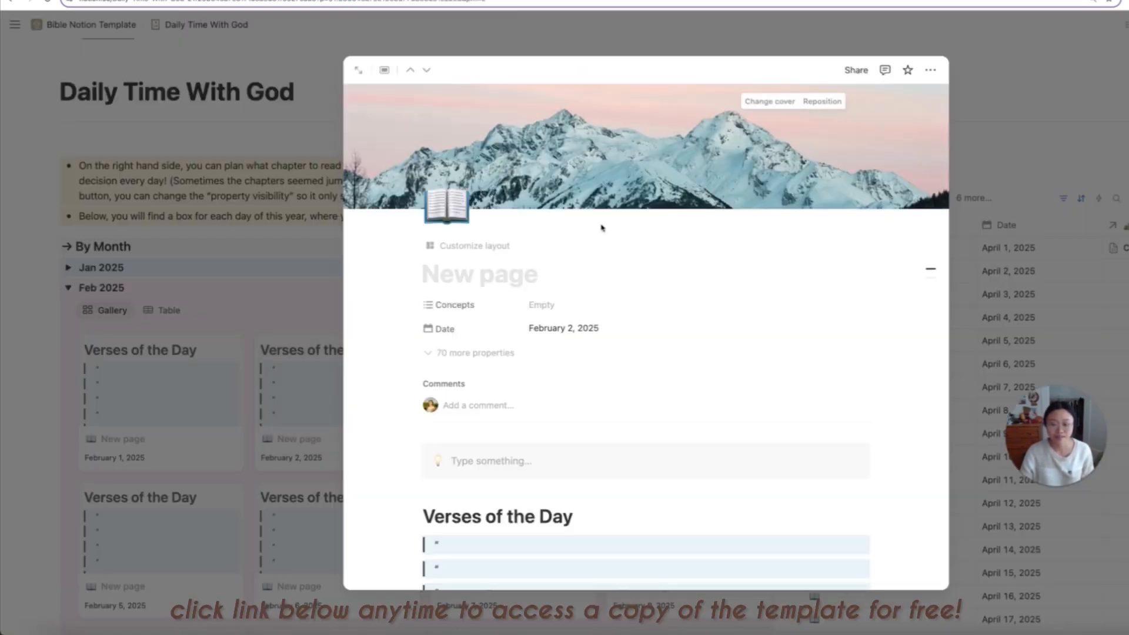
pyautogui.click(279, 390)
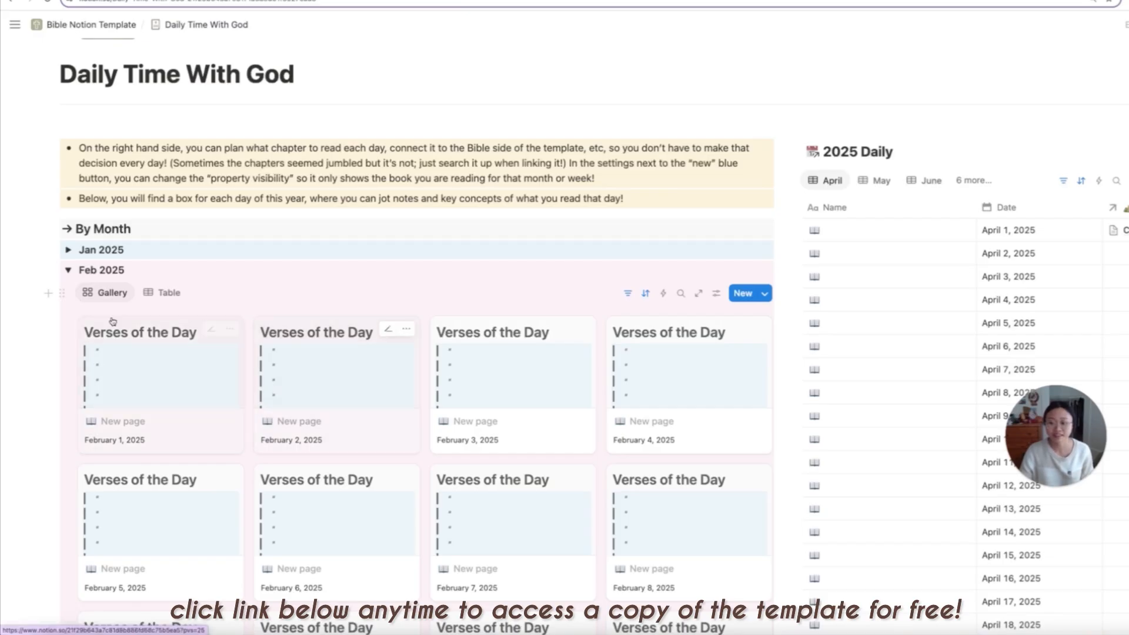
# - Collapse the Feb 2025 and Jun 2025 sections in the By Month list
pyautogui.click(68, 270)
pyautogui.scroll(-4, 353, 423)
pyautogui.scroll(5, 265, 412)
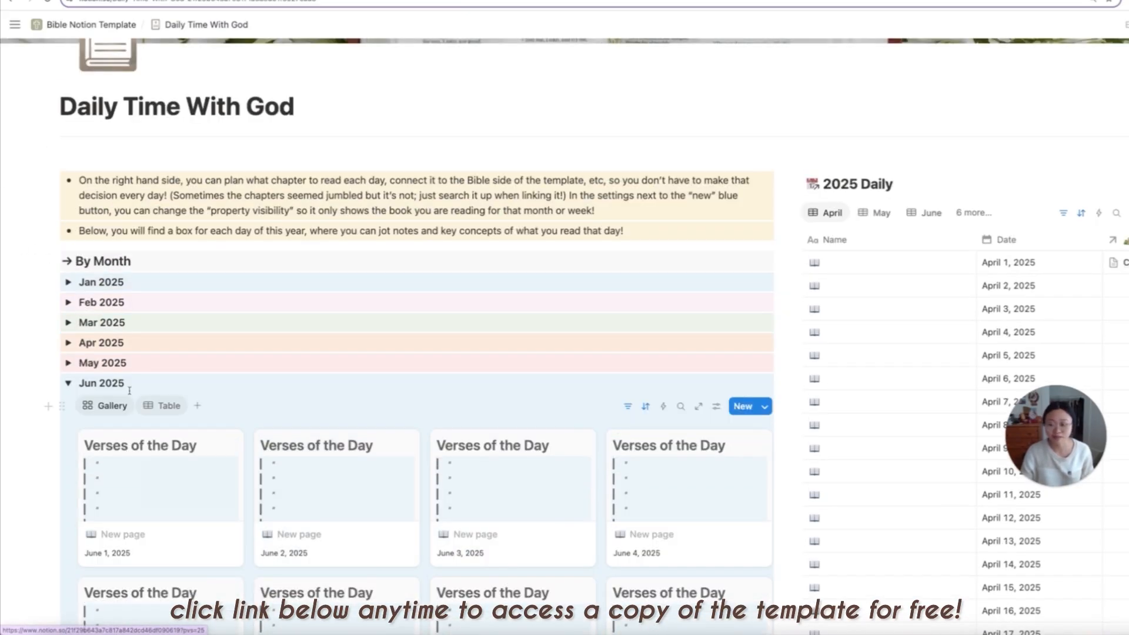
pyautogui.click(69, 384)
pyautogui.scroll(-2, 144, 406)
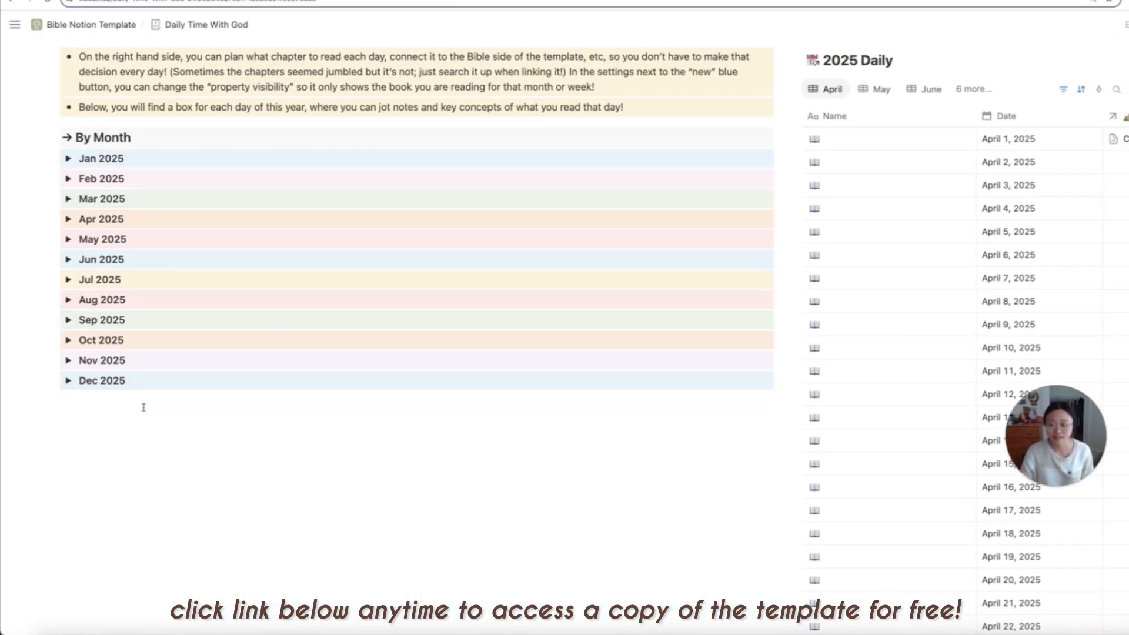
# - View the daily galleries in the Jul 2025 and Sep 2025 sections
pyautogui.click(68, 281)
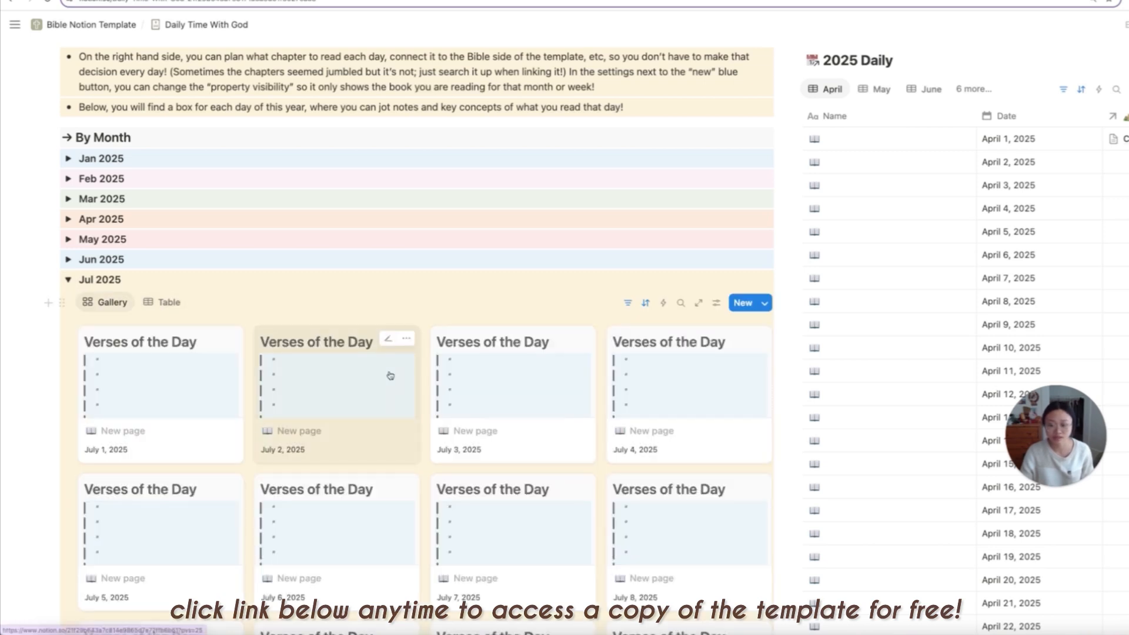
pyautogui.click(389, 373)
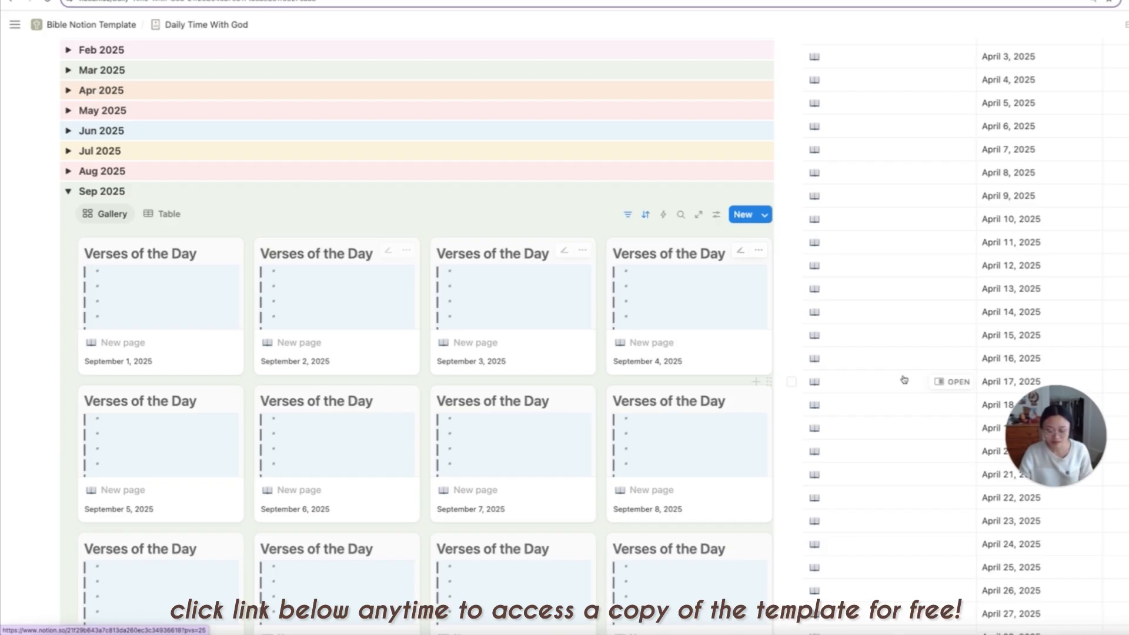
pyautogui.scroll(7, 902, 380)
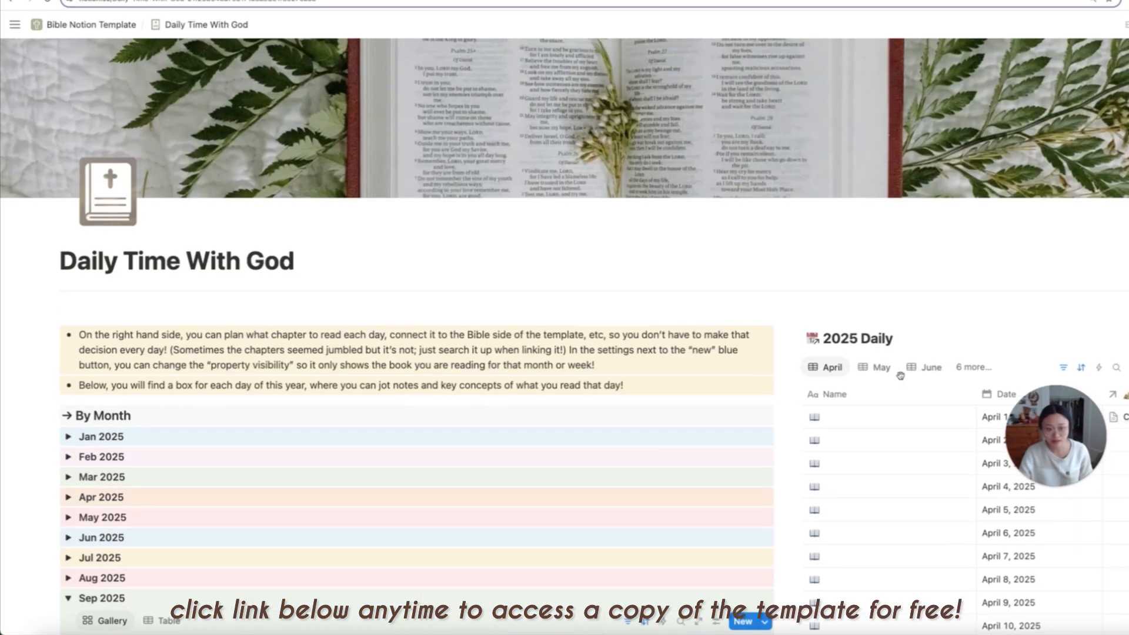
pyautogui.scroll(-3, 901, 380)
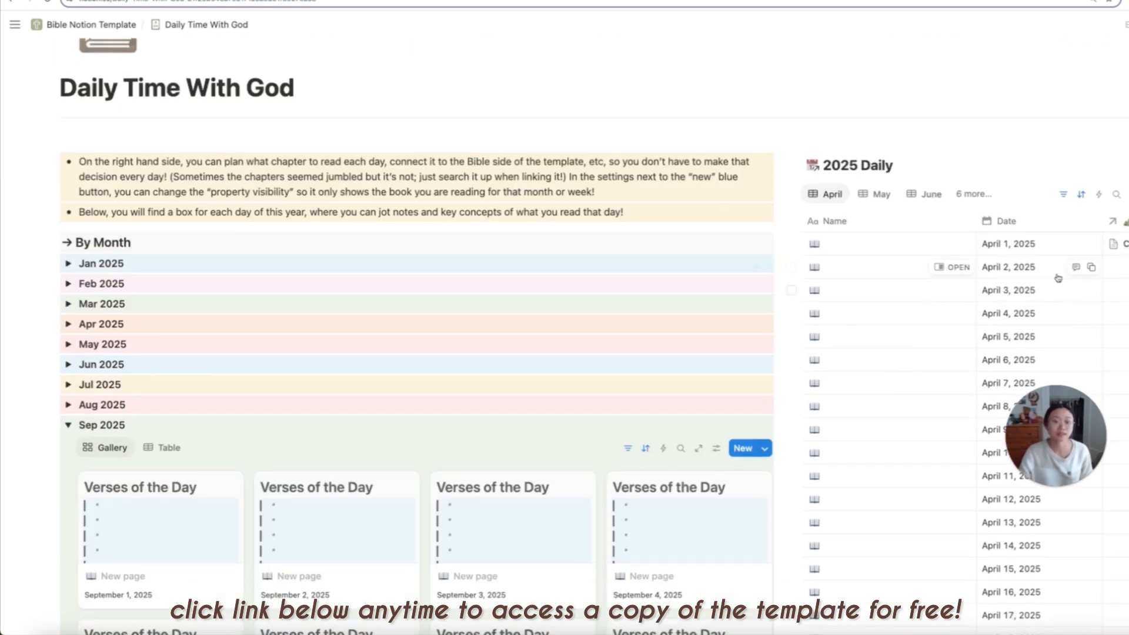
# - Check the Bible book columns of the 2025 Daily table and switch the table to its July view
pyautogui.hscroll(1, 1078, 286)
pyautogui.hscroll(3, 1078, 286)
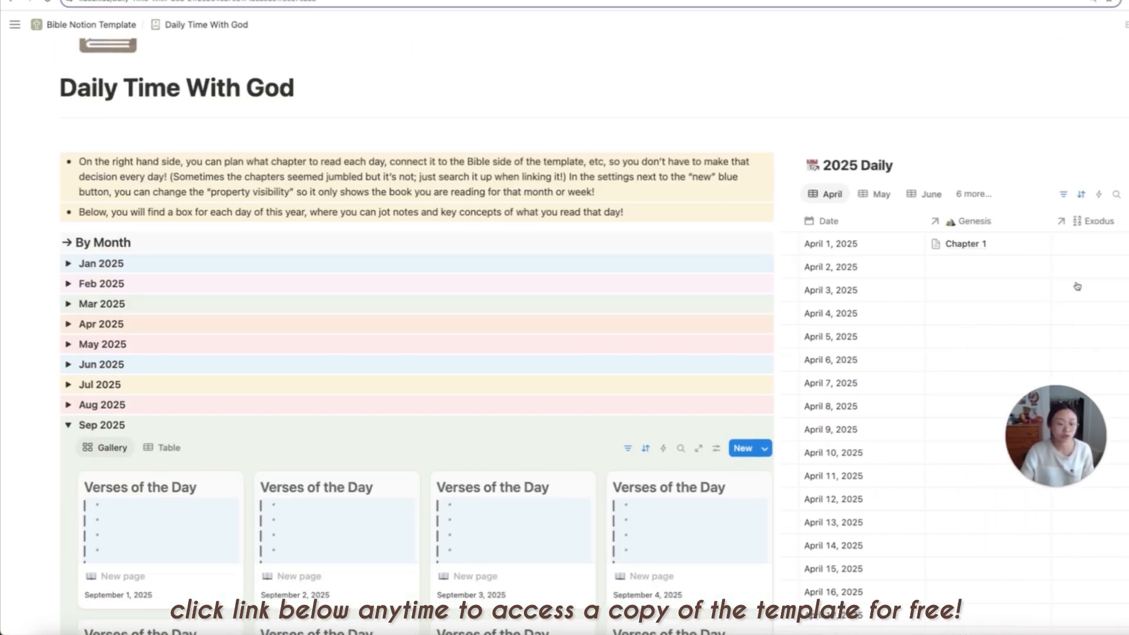
pyautogui.scroll(-1, 1077, 287)
pyautogui.click(971, 190)
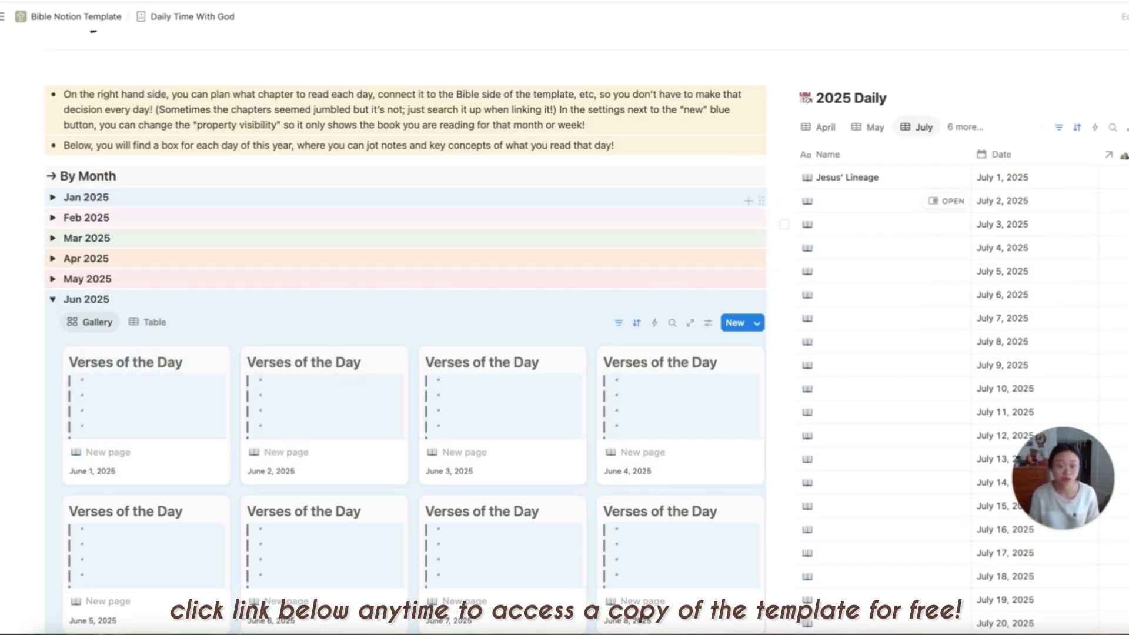
# - Open the 2025 Daily database as a full page and check the July readings in the New Testament reading plan
pyautogui.click(806, 101)
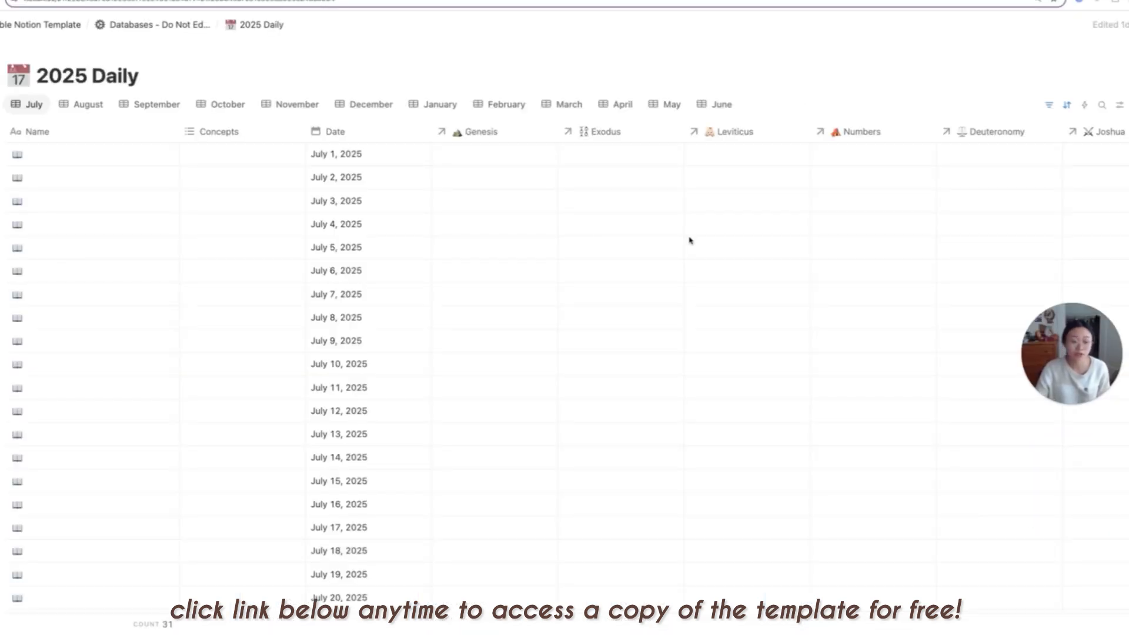
pyautogui.scroll(-2, 623, 261)
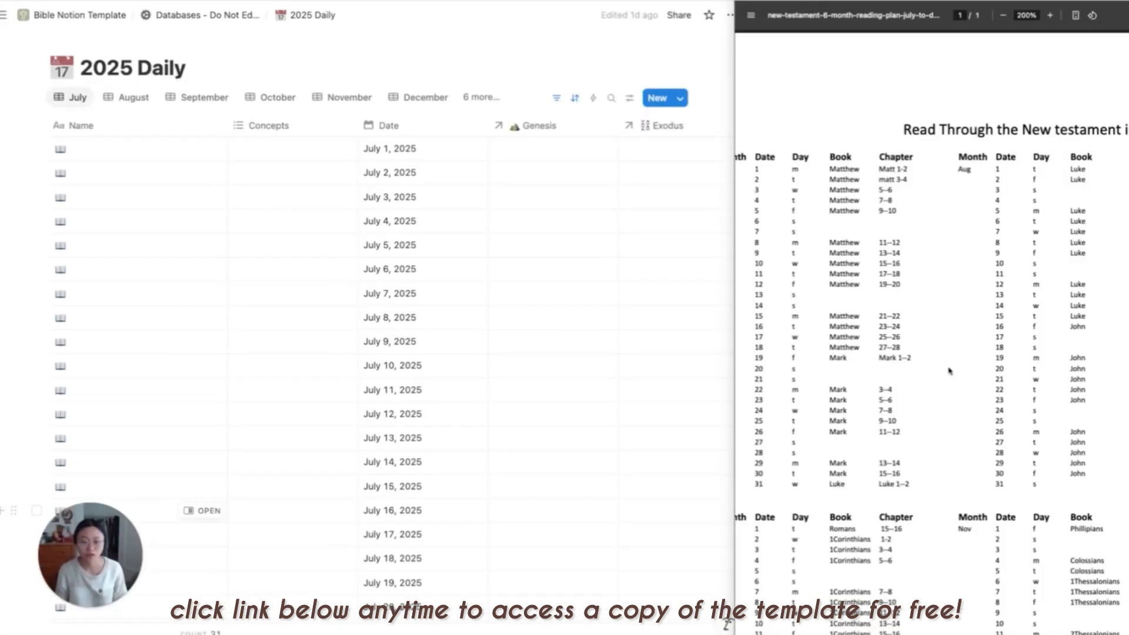
pyautogui.hscroll(-2, 948, 370)
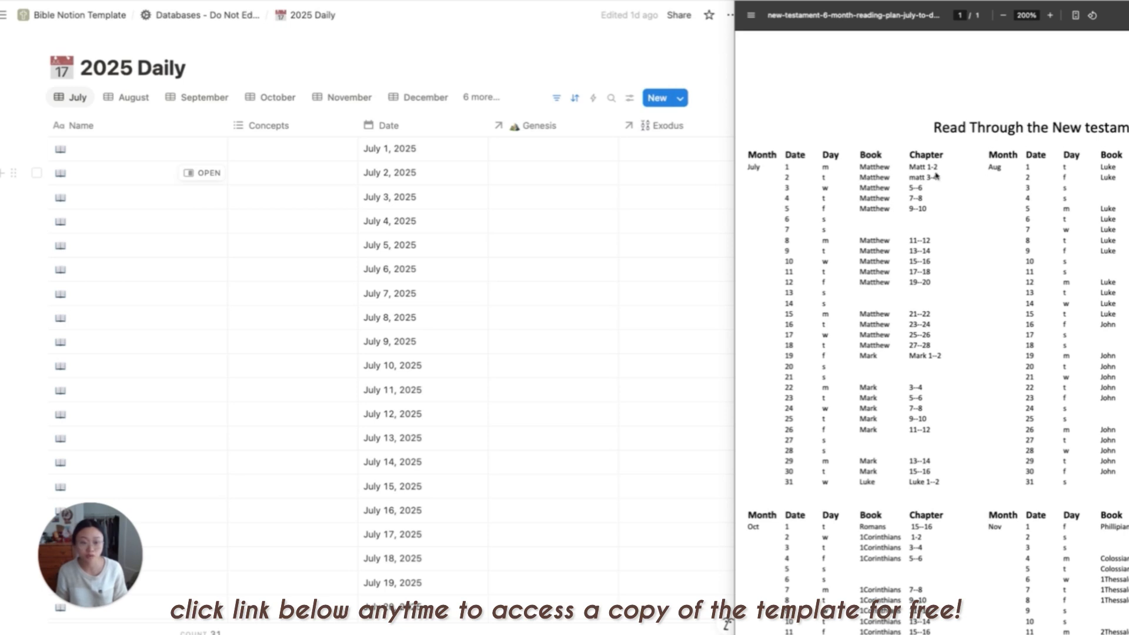
# - Open the July 1 entry's Matthew relation and go to the linked Matthew database
pyautogui.hscroll(15, 509, 159)
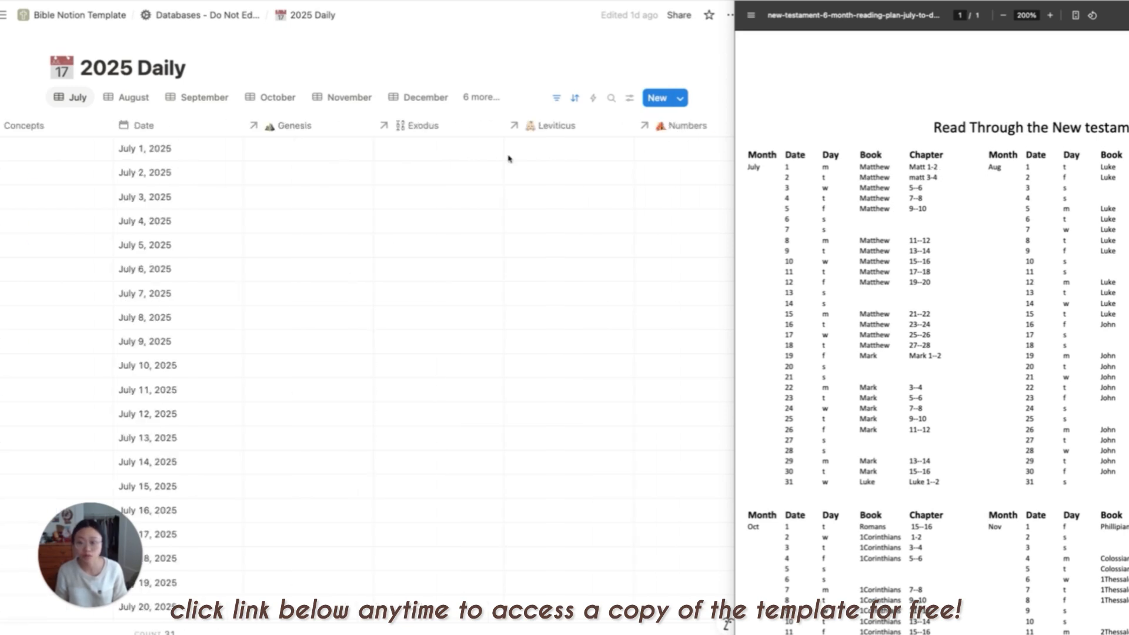
pyautogui.hscroll(20, 509, 159)
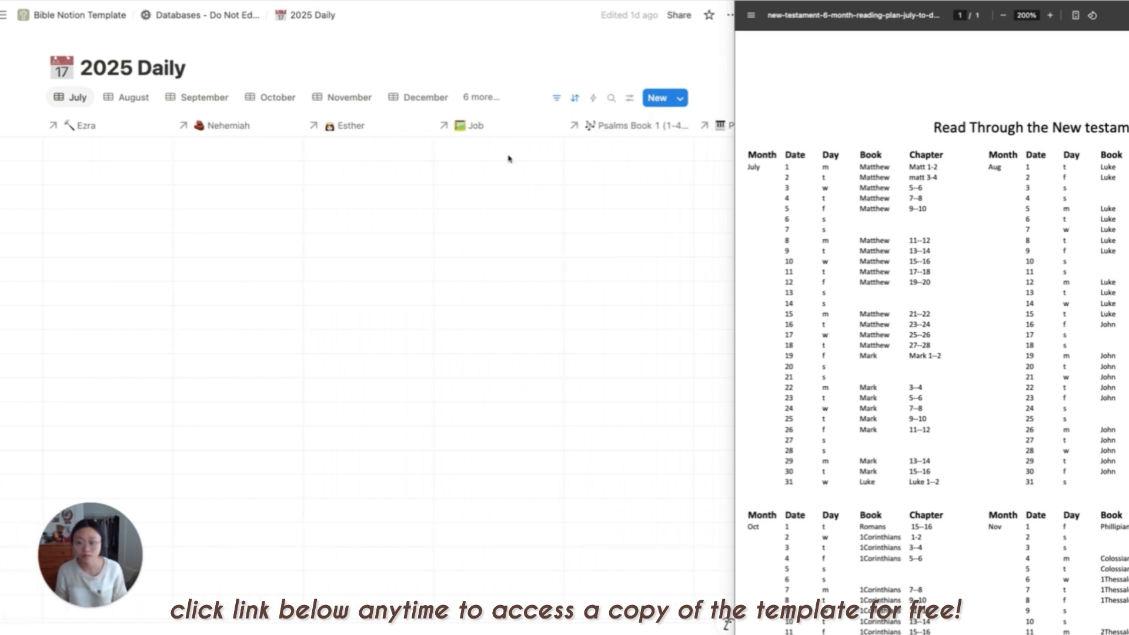
pyautogui.hscroll(20, 508, 159)
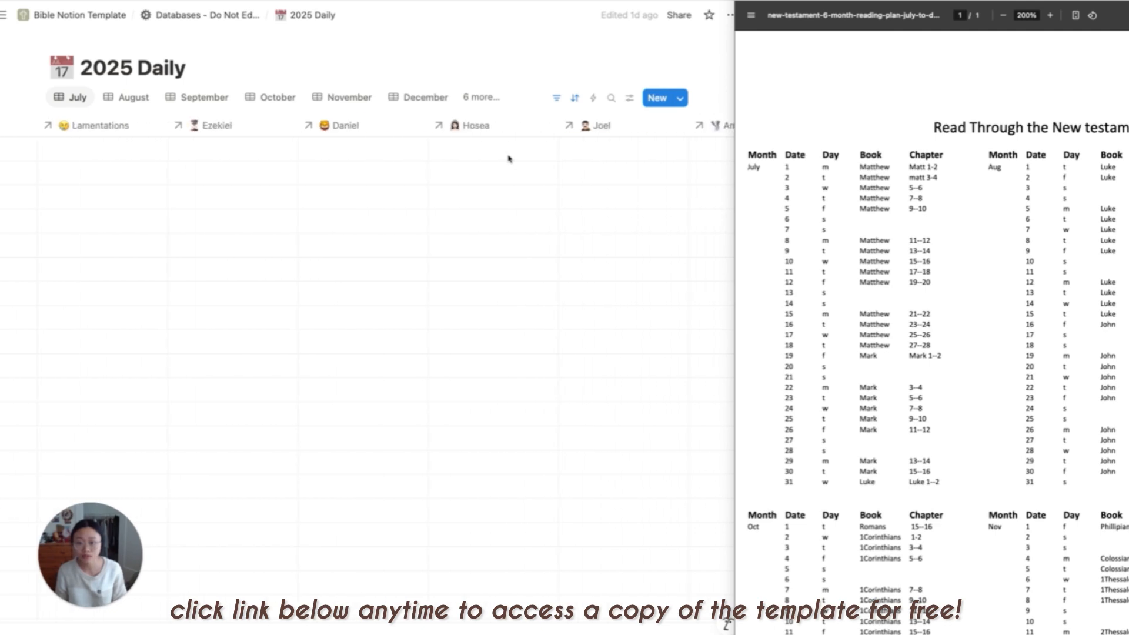
pyautogui.hscroll(15, 509, 159)
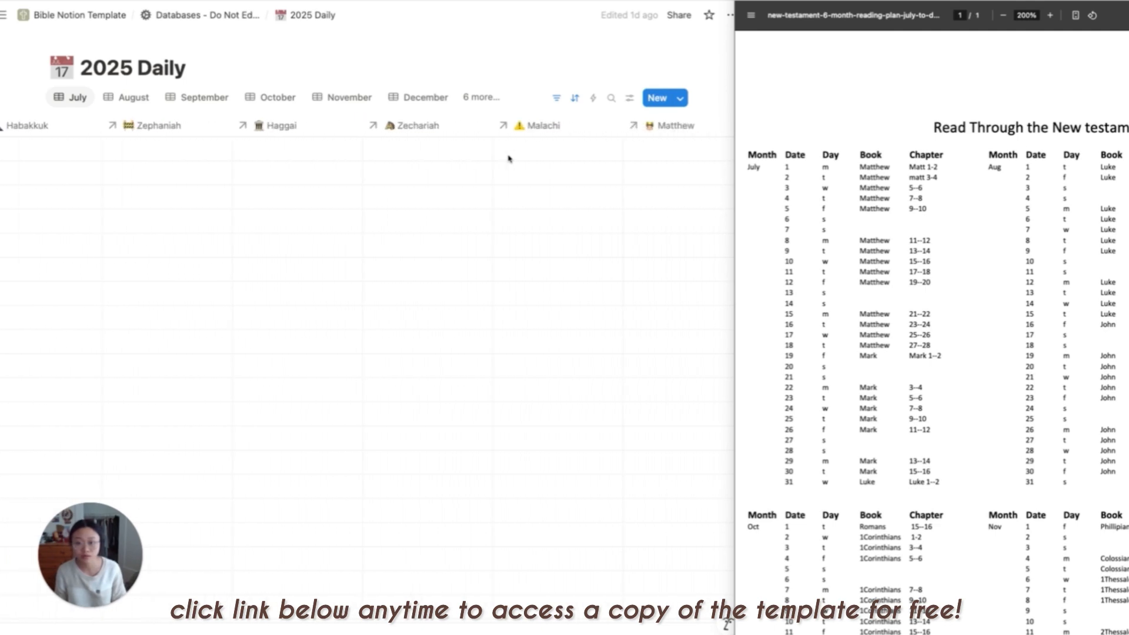
pyautogui.click(496, 149)
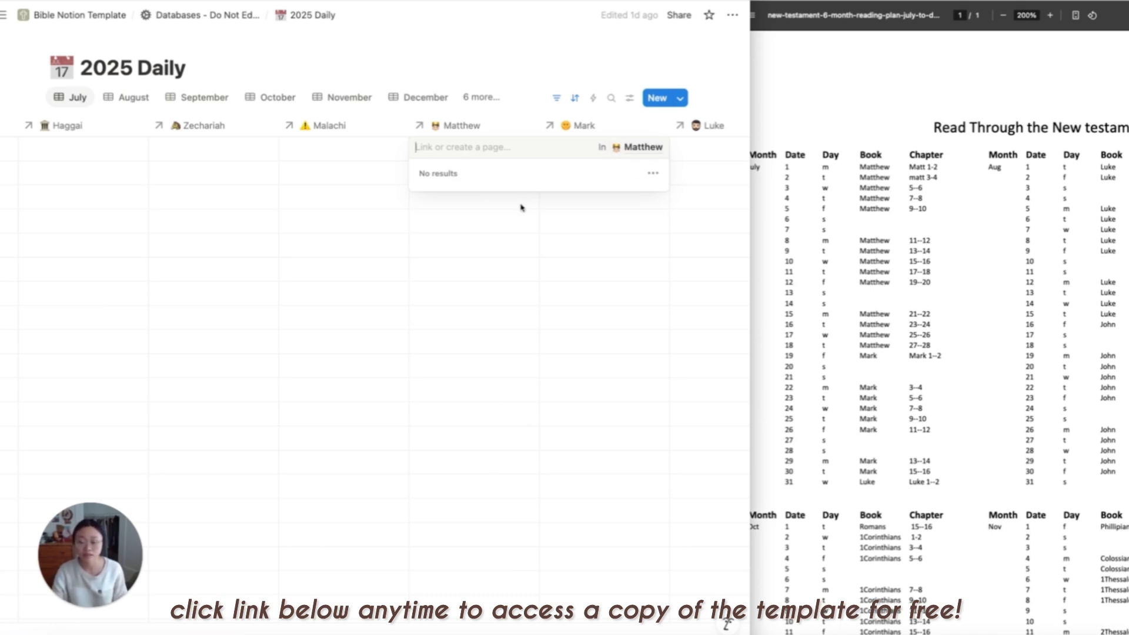
pyautogui.click(644, 148)
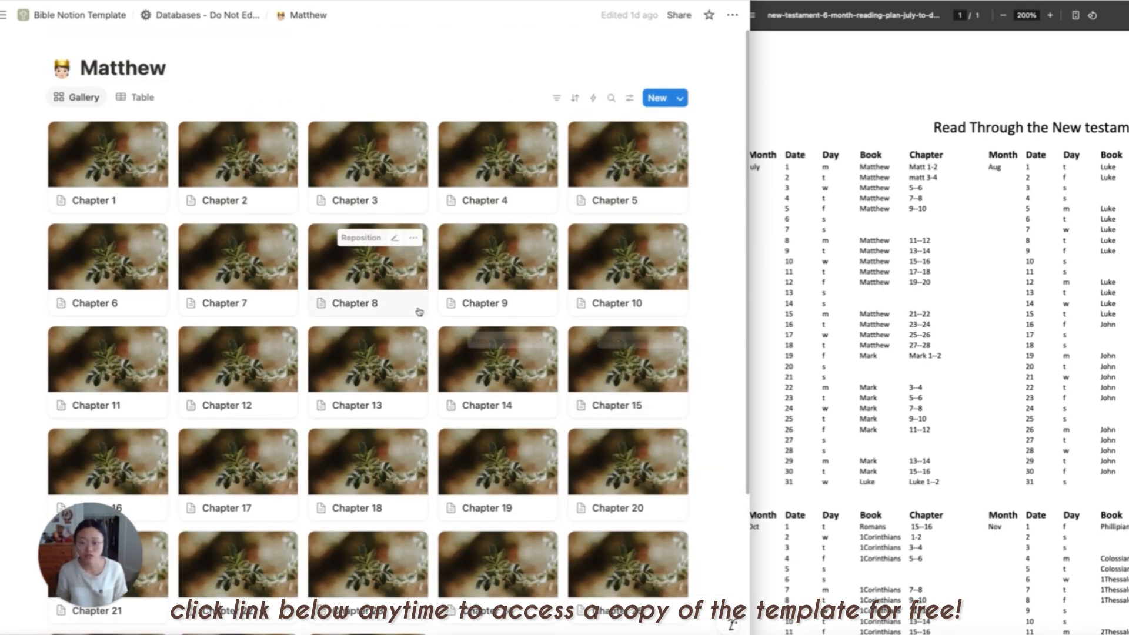
# - View the Chapter 1 page in the Matthew gallery and return to the July view of 2025 Daily
pyautogui.scroll(-1, 419, 312)
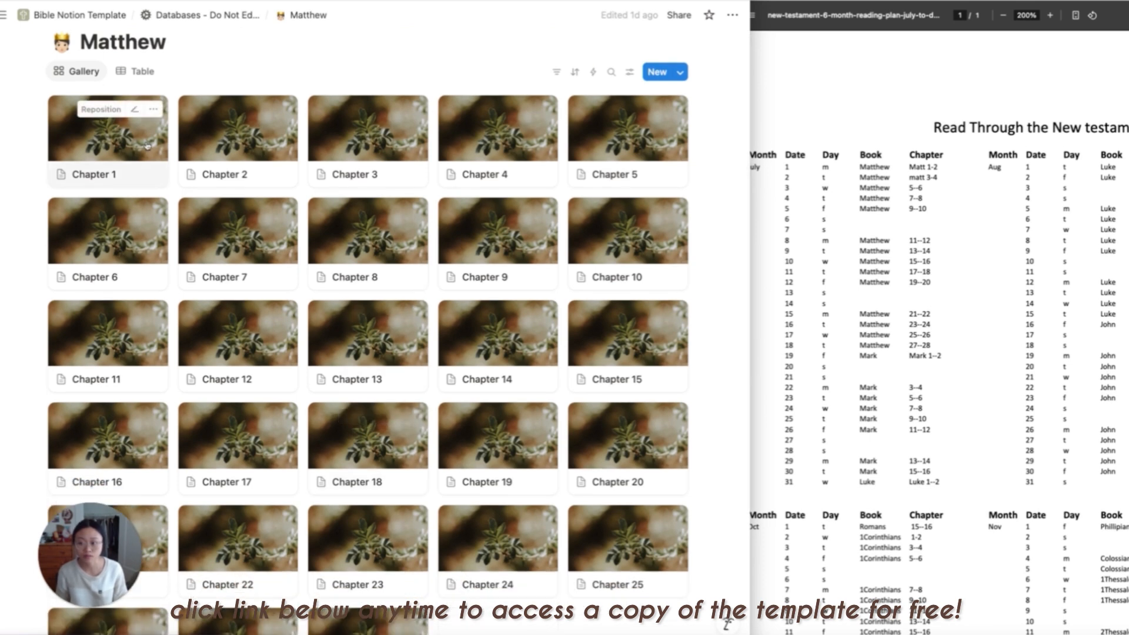
pyautogui.click(146, 146)
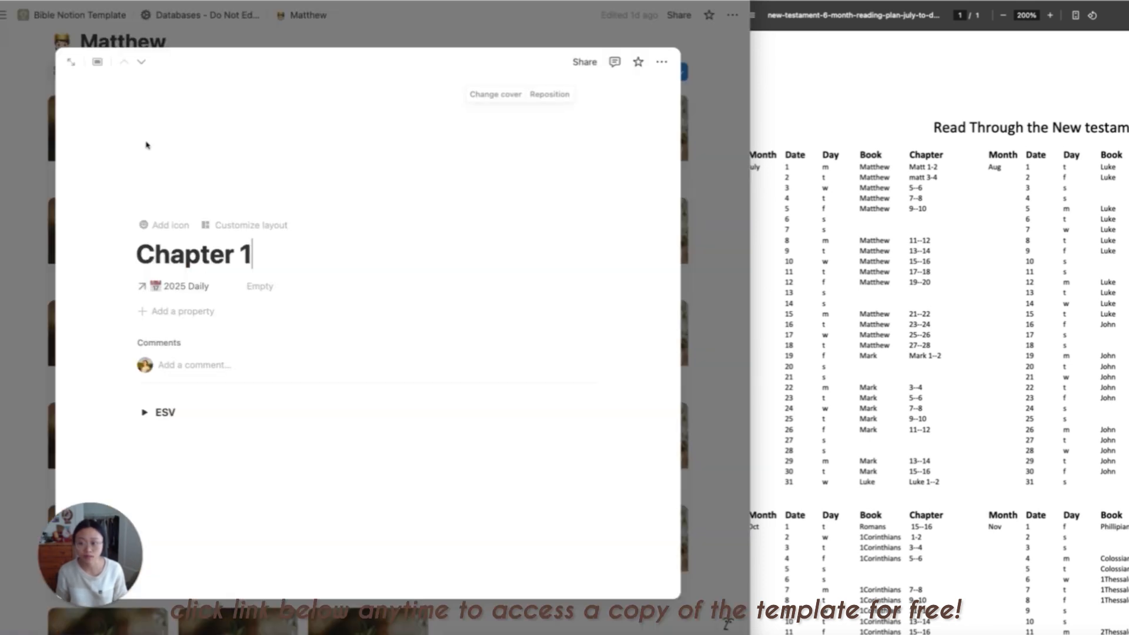
pyautogui.click(143, 67)
pyautogui.click(143, 66)
pyautogui.click(143, 67)
pyautogui.click(143, 67)
pyautogui.click(143, 66)
pyautogui.click(143, 67)
pyautogui.click(143, 66)
pyautogui.click(143, 67)
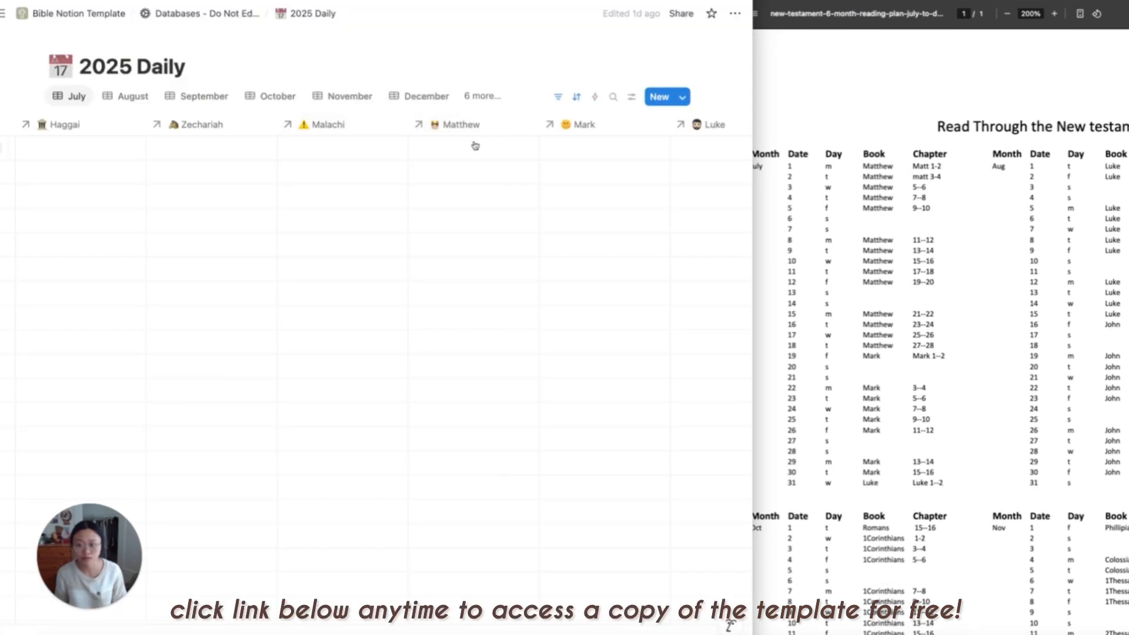
# - Link Matthew Chapter 1 and Chapter 2 to the July 1 entry
pyautogui.click(475, 146)
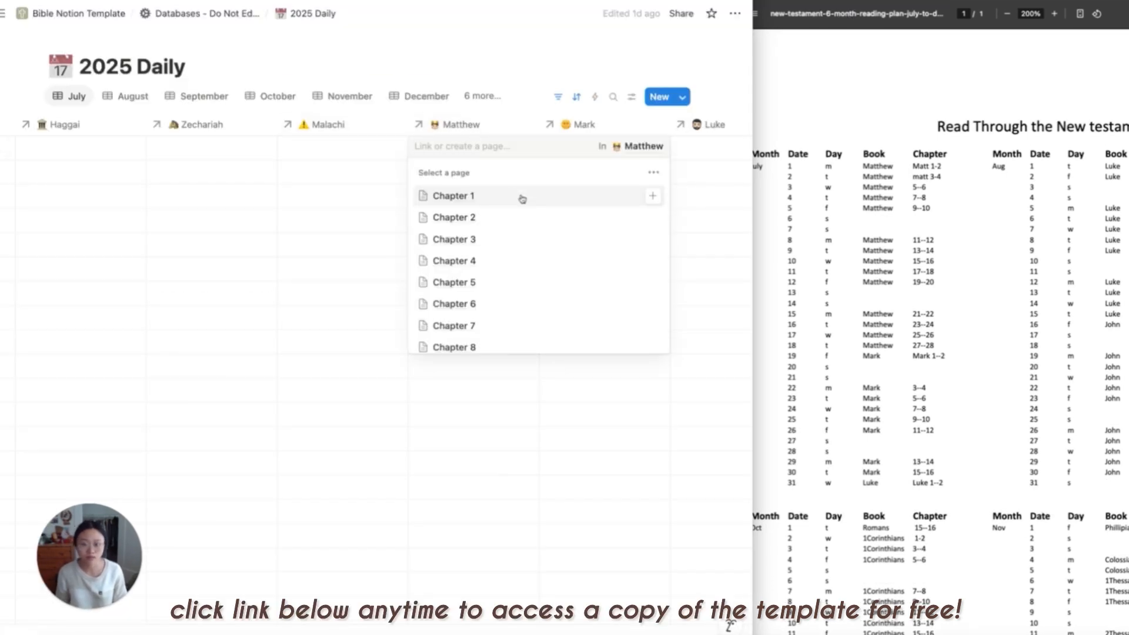
pyautogui.click(466, 198)
pyautogui.click(495, 241)
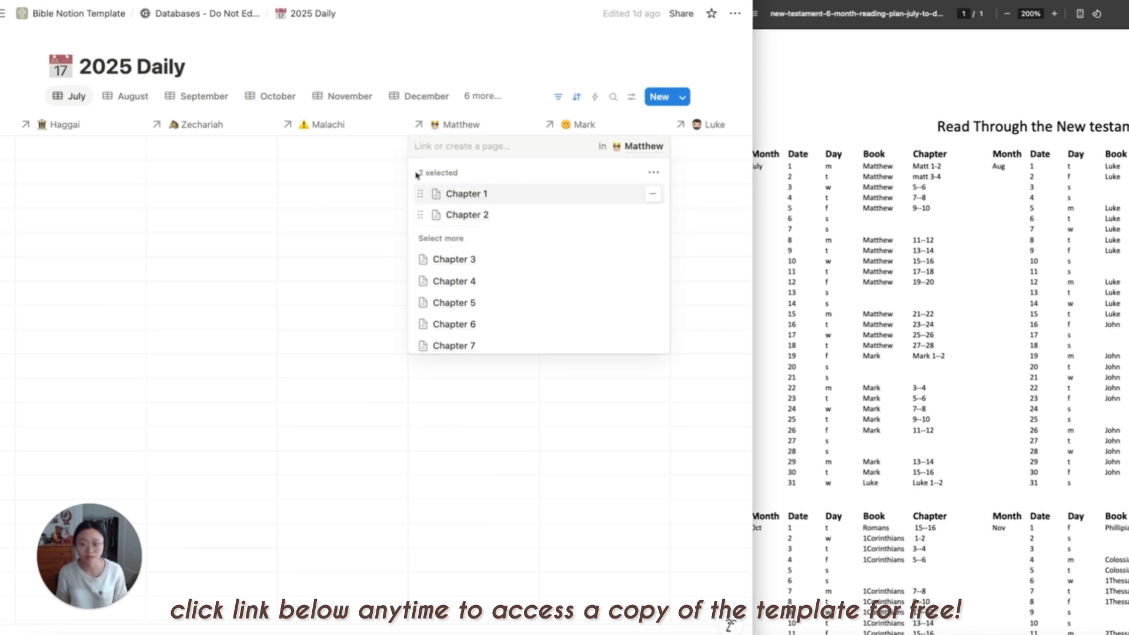
pyautogui.press('Escape')
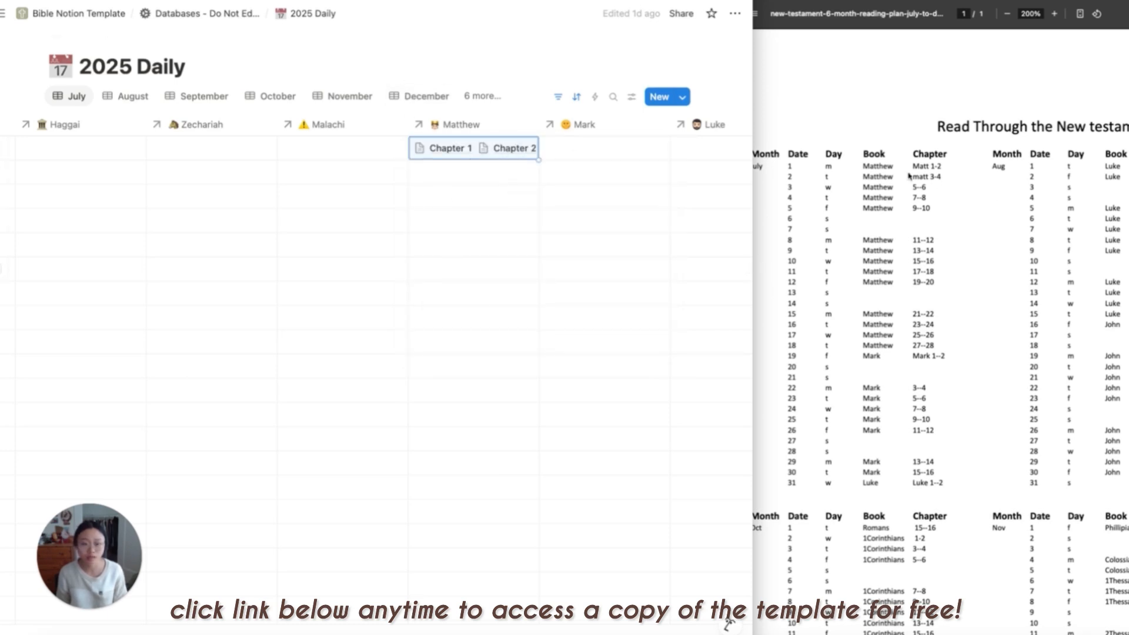
# - Link Matthew Chapters 3 and 4 to the July 2 entry, and Chapters 5 and 6 to July 3
pyautogui.press('Return')
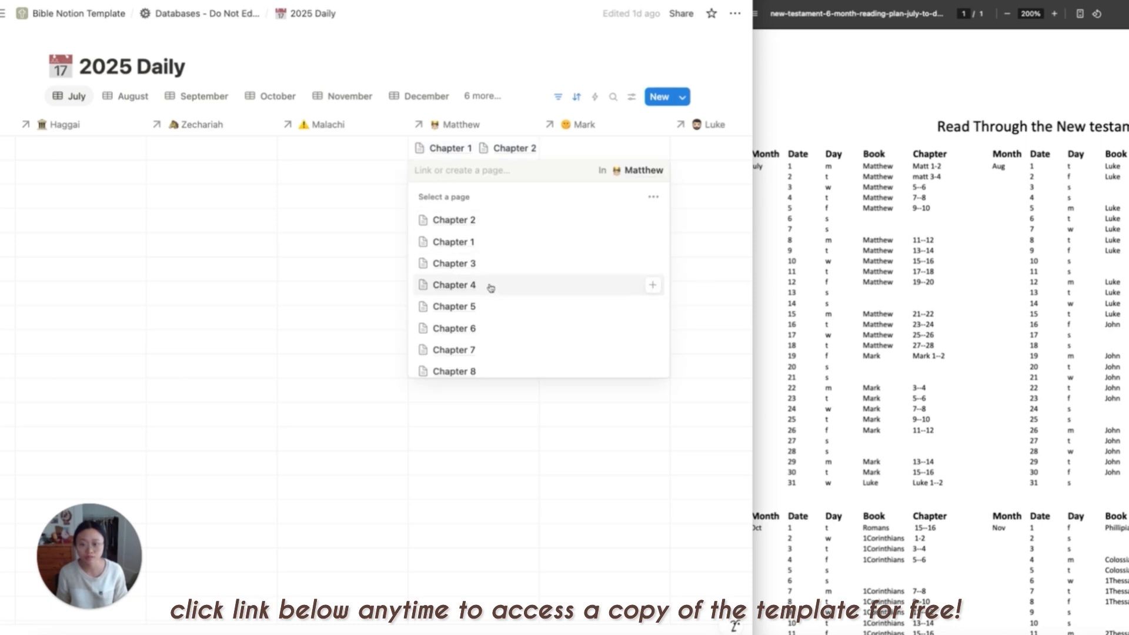
pyautogui.click(471, 263)
pyautogui.click(453, 305)
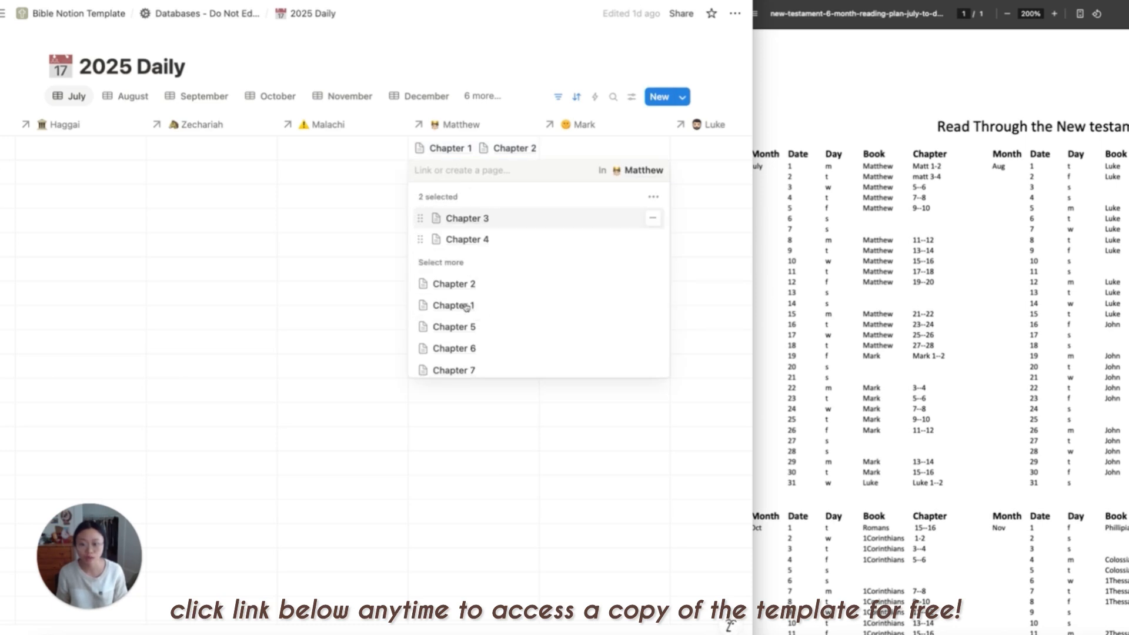
pyautogui.press('Escape')
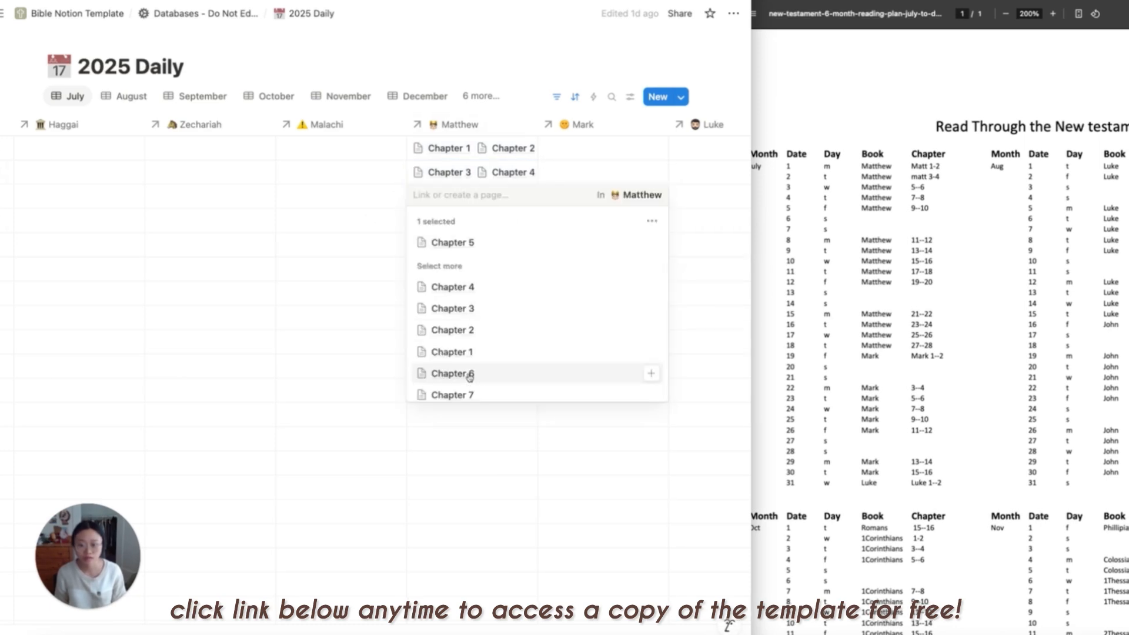
pyautogui.click(470, 374)
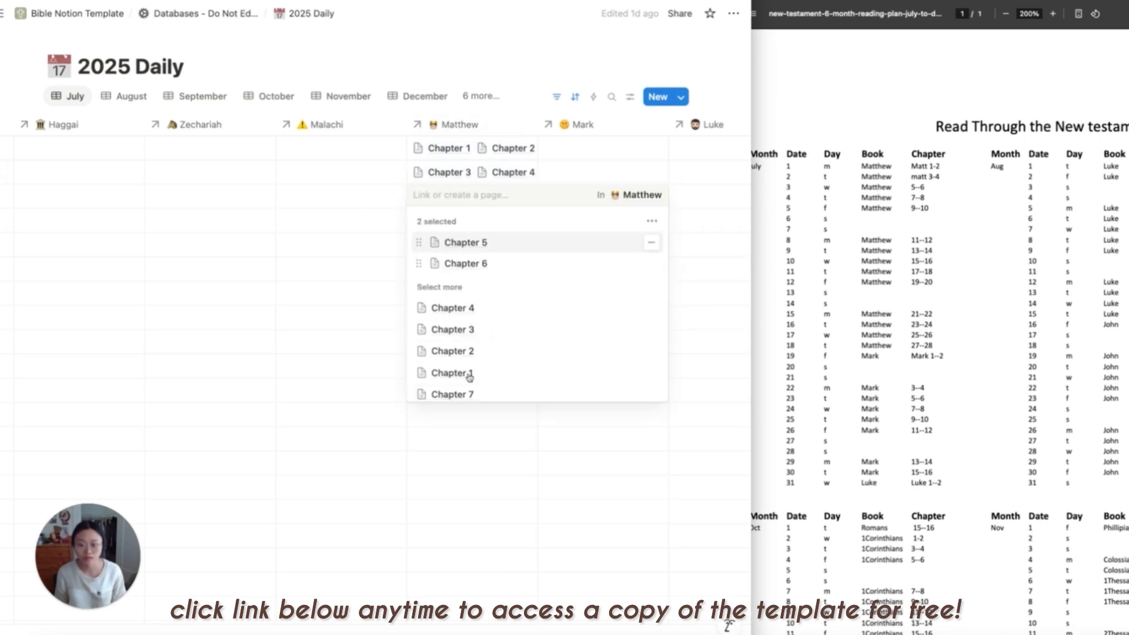
pyautogui.press('Escape')
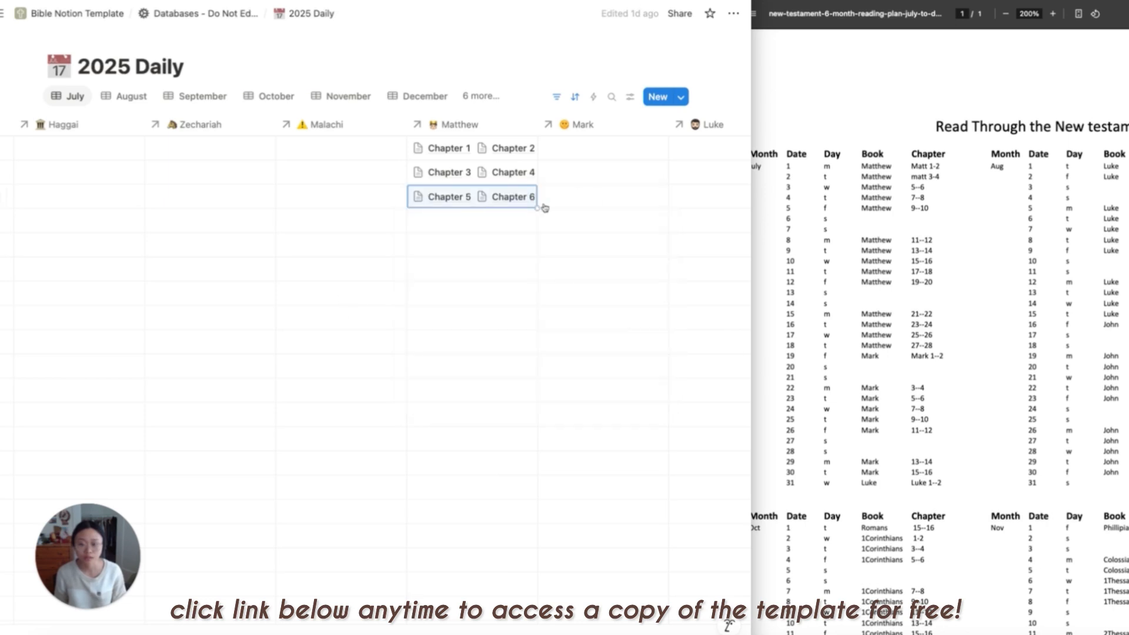
# - Hide all properties in the July view, and make only Concepts and Date visible again beside Name
pyautogui.hscroll(-15, 347, 169)
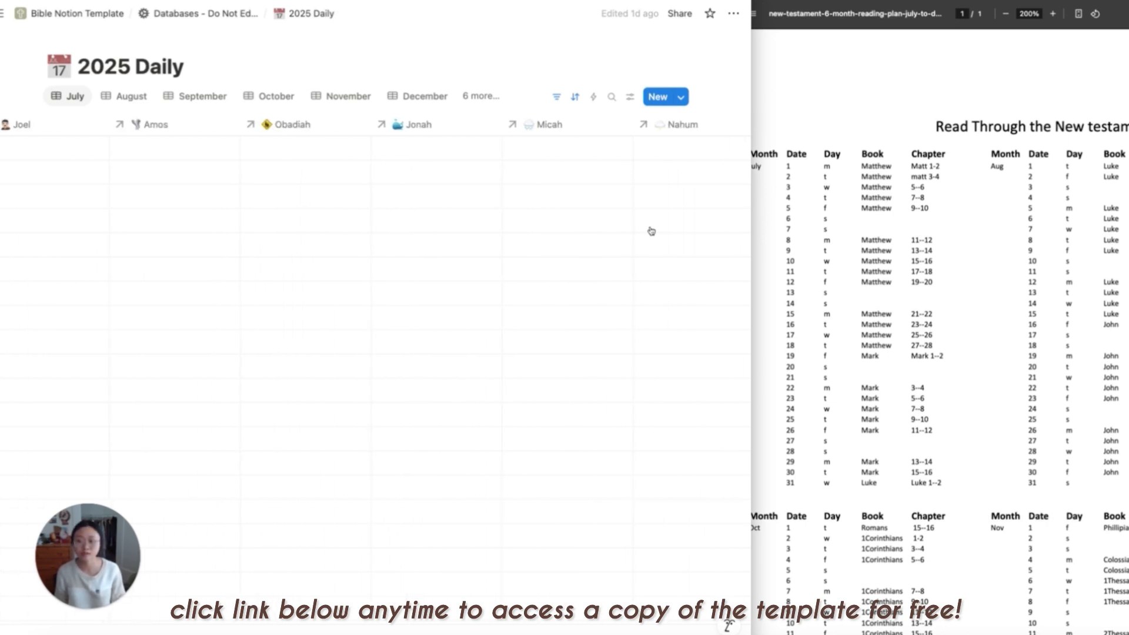
pyautogui.hscroll(15, 464, 209)
pyautogui.hscroll(-5, 474, 209)
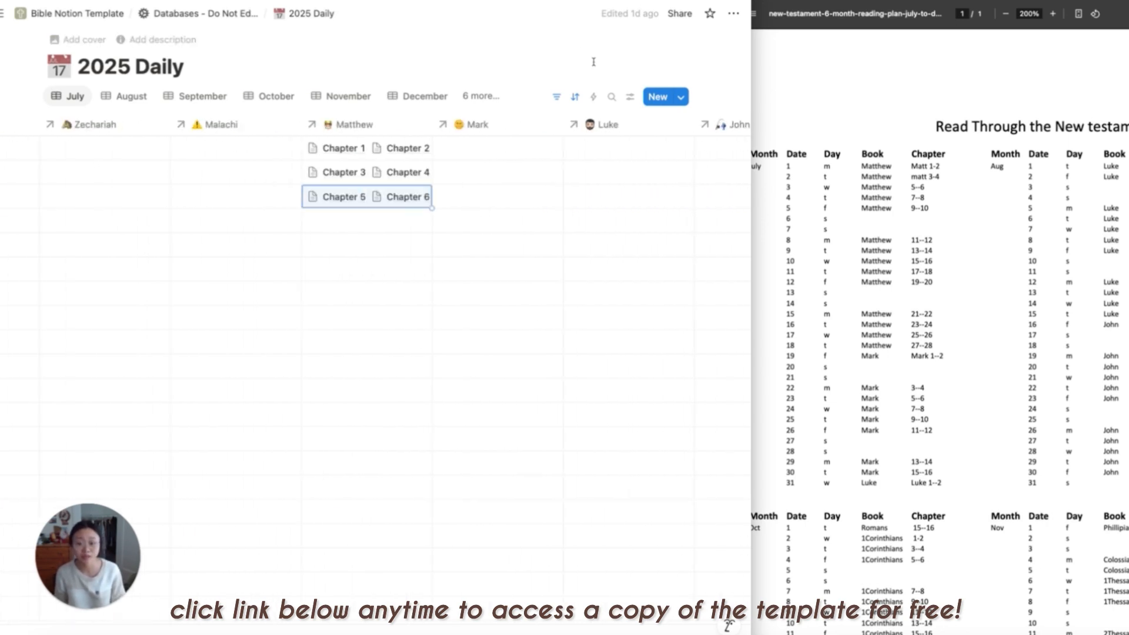
pyautogui.click(630, 99)
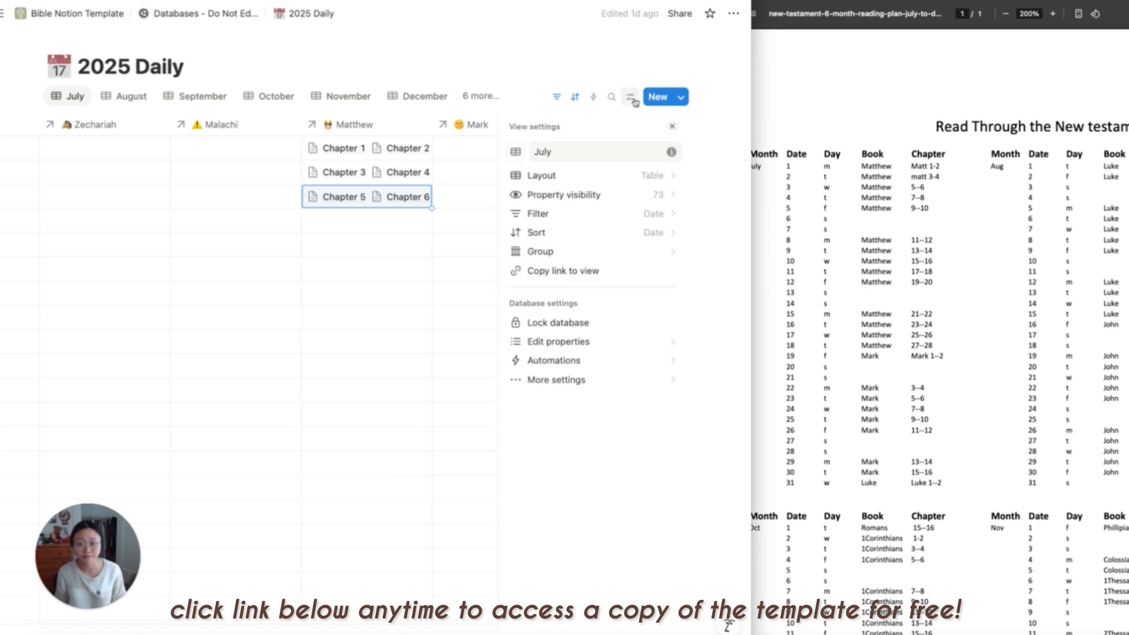
pyautogui.click(663, 202)
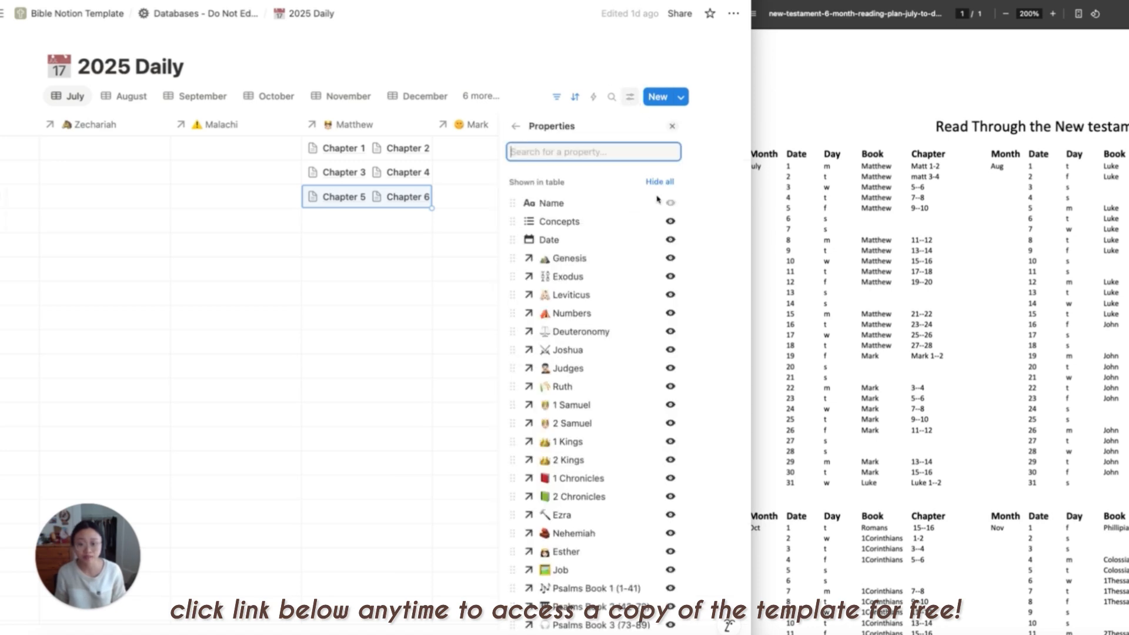
pyautogui.scroll(-1, 596, 278)
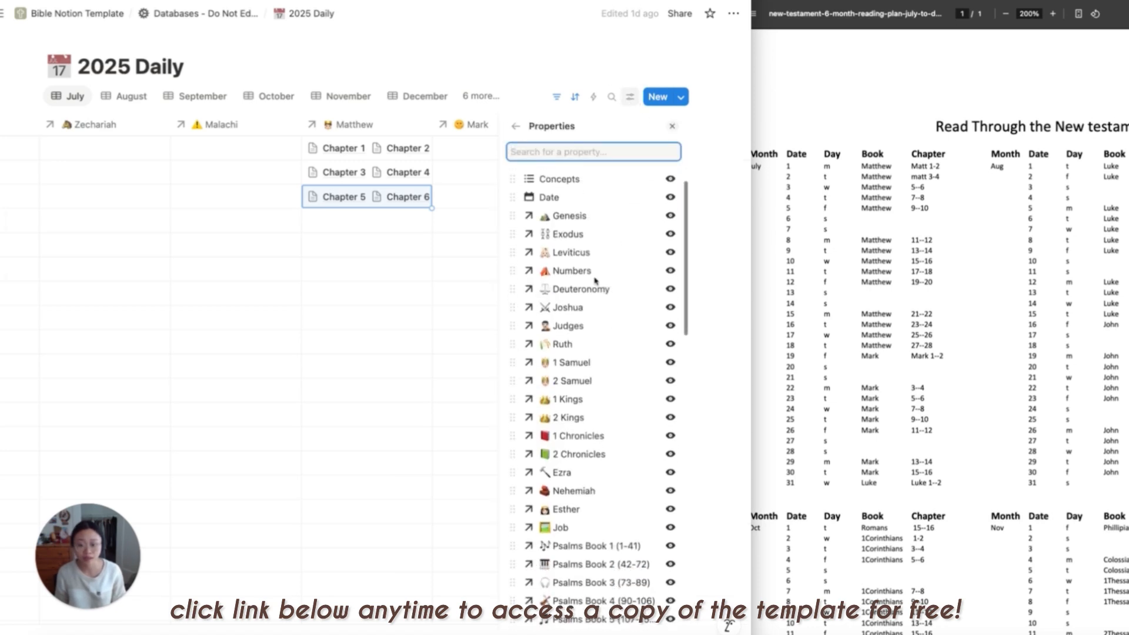
pyautogui.scroll(1, 597, 279)
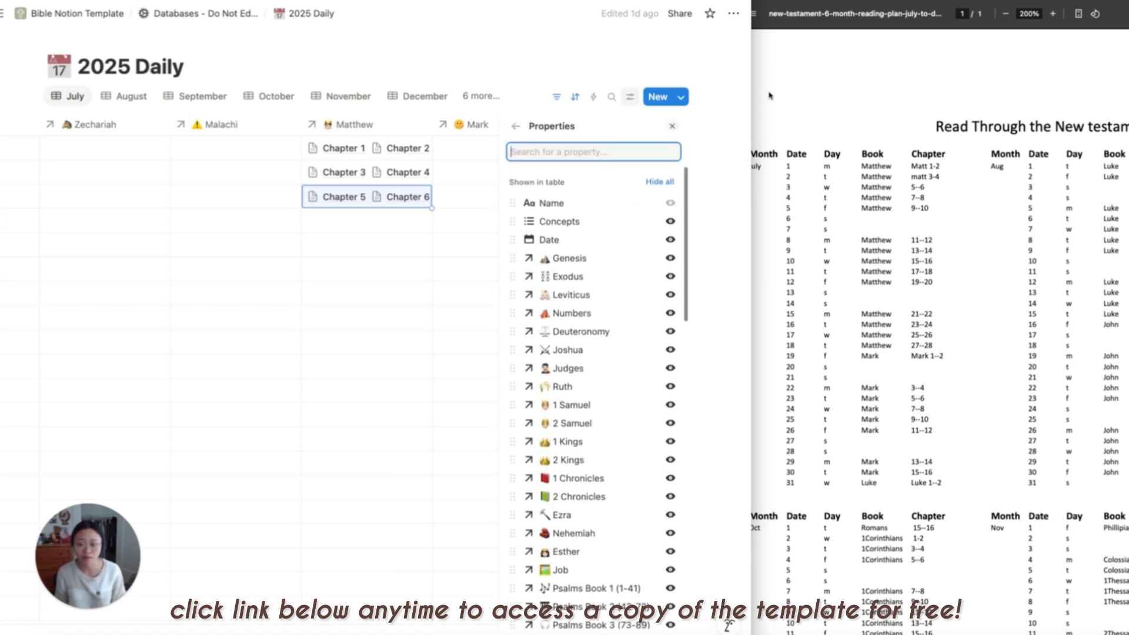
pyautogui.click(659, 182)
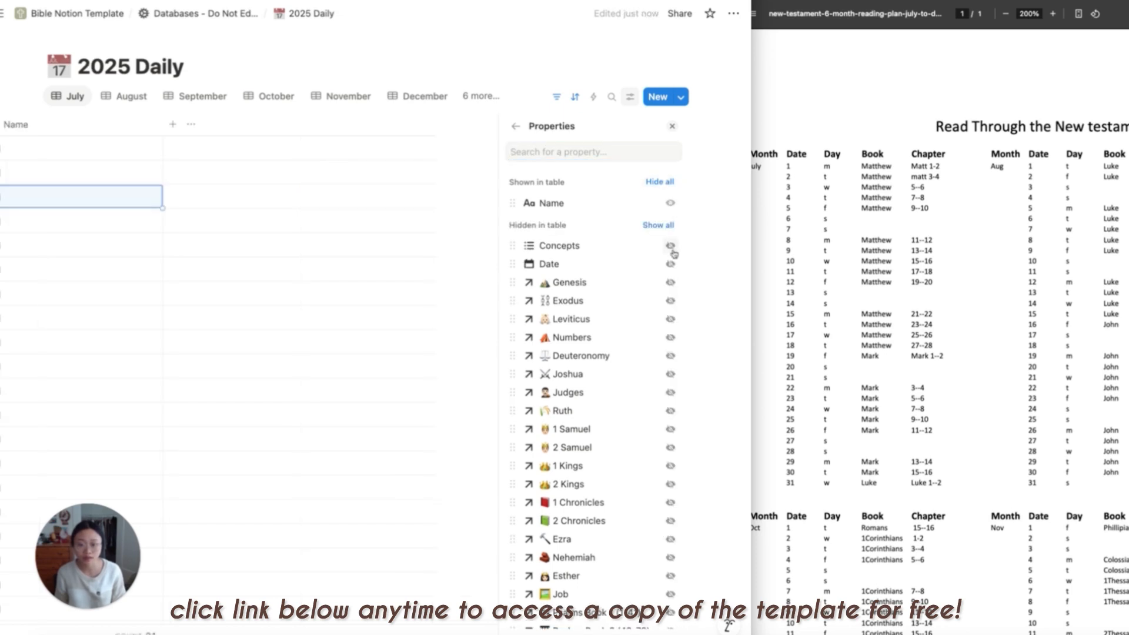
pyautogui.click(670, 248)
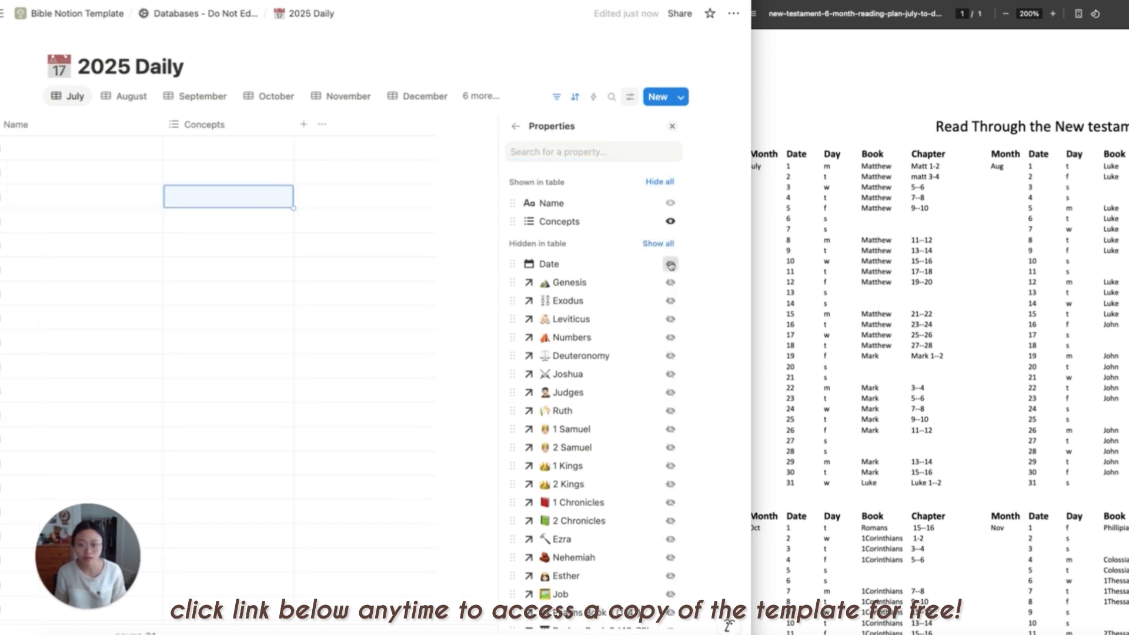
pyautogui.click(670, 264)
# - Show the Matthew, Mark and Luke properties in the July view and close the view settings
pyautogui.scroll(-6, 638, 294)
pyautogui.scroll(-10, 641, 297)
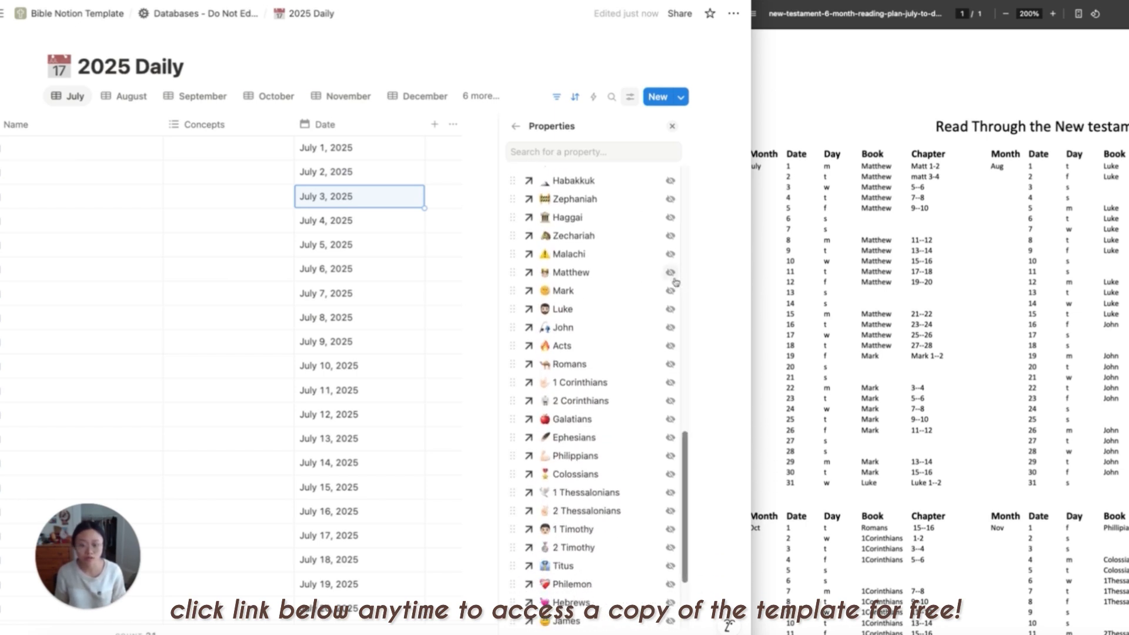
pyautogui.hscroll(-2, 792, 141)
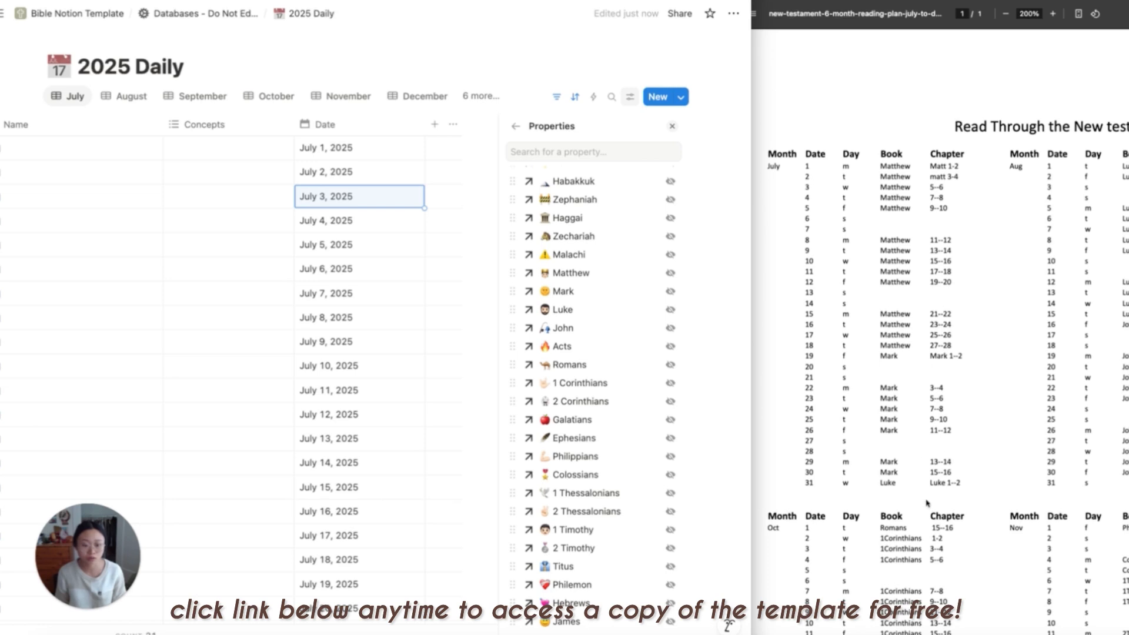
pyautogui.click(669, 274)
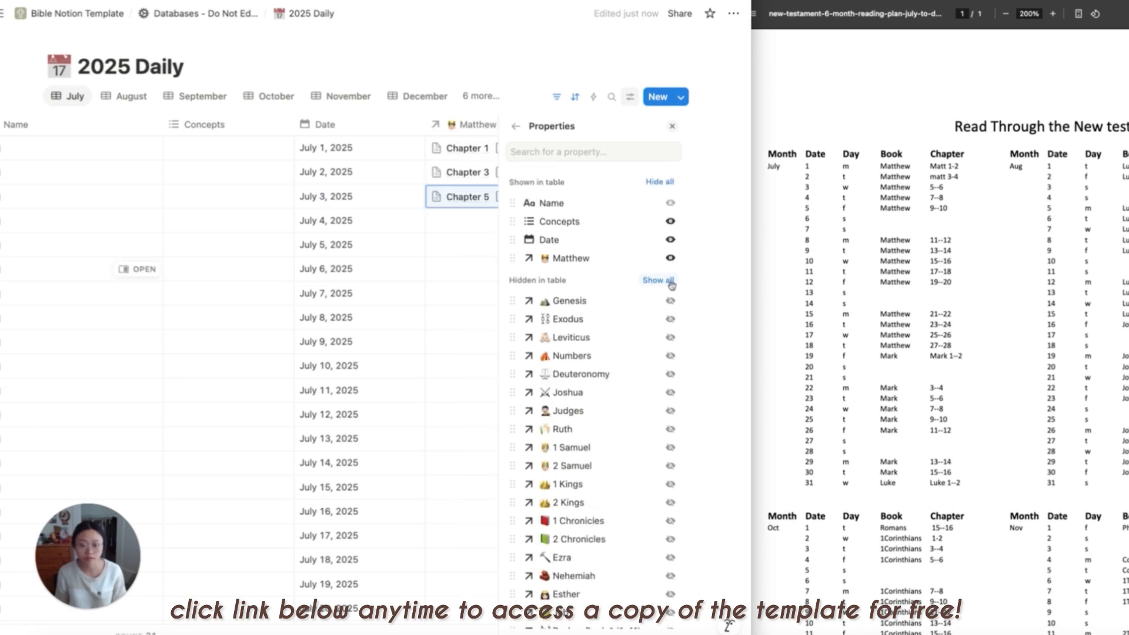
pyautogui.scroll(-10, 647, 329)
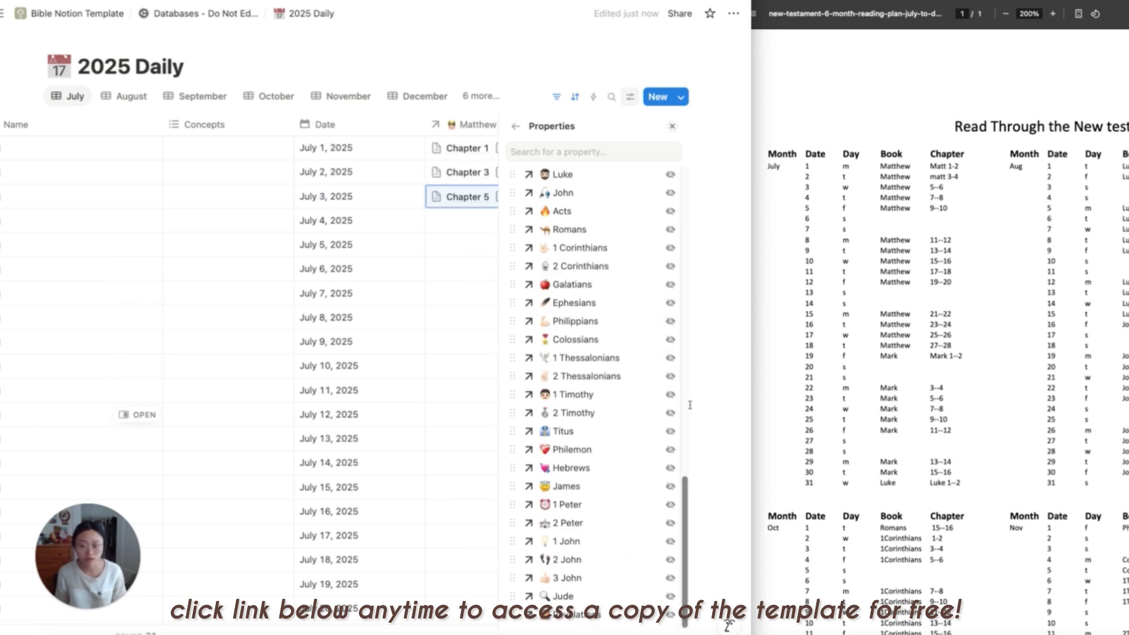
pyautogui.scroll(1, 640, 340)
pyautogui.click(671, 236)
pyautogui.scroll(-10, 647, 329)
pyautogui.scroll(2, 667, 288)
pyautogui.click(669, 288)
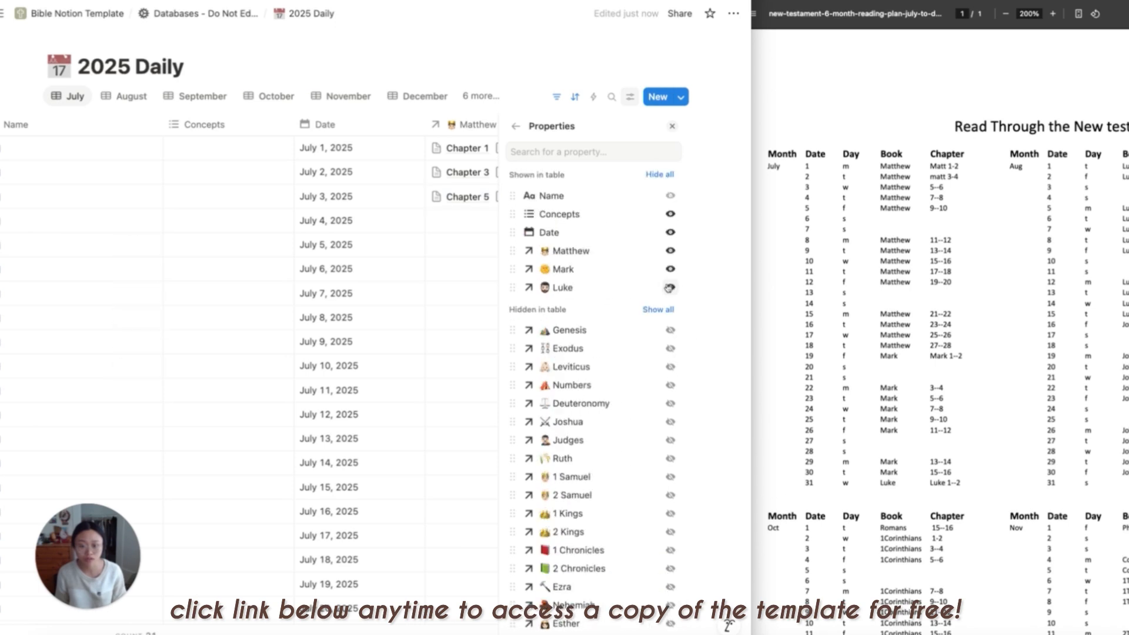
pyautogui.click(516, 126)
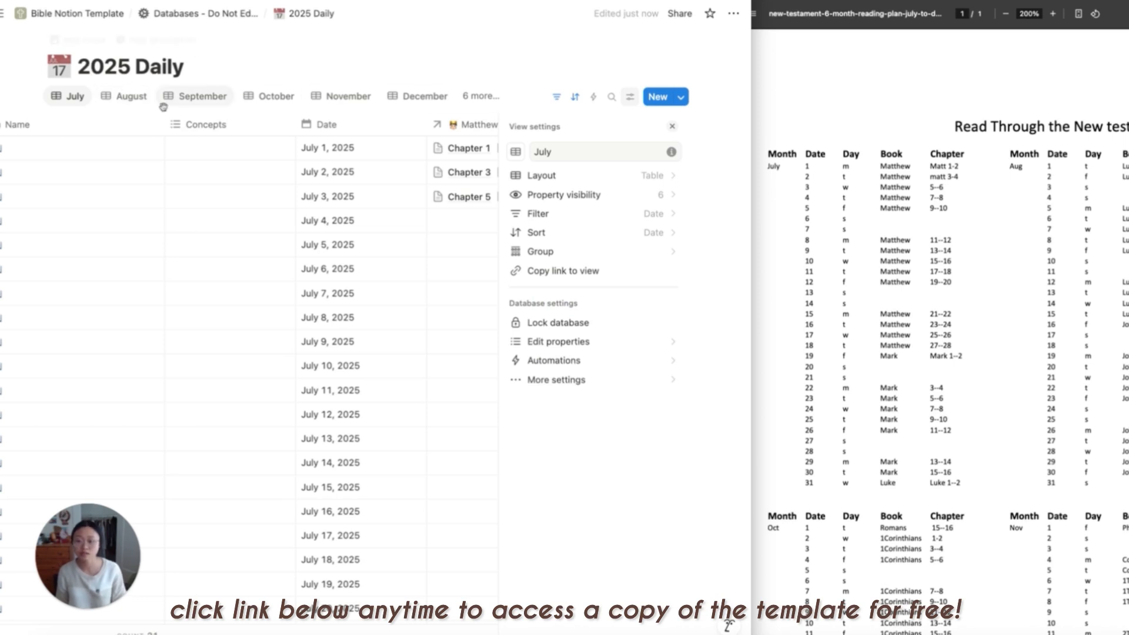
pyautogui.click(671, 127)
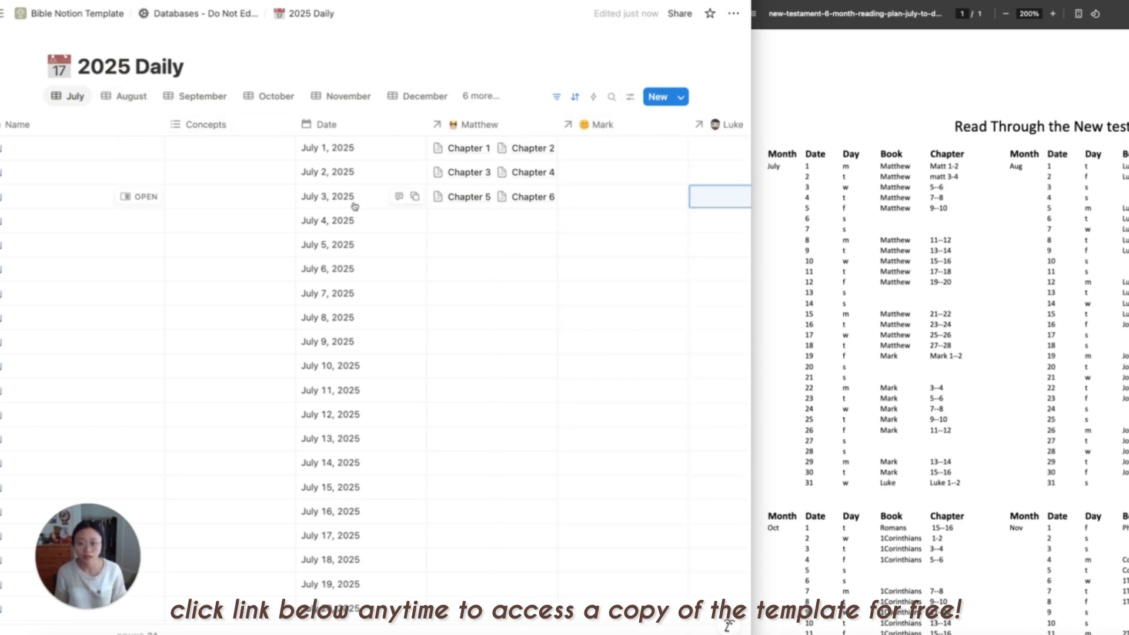
# - Open the July 1, 2025 entry and look over its page template
pyautogui.scroll(-3, 489, 159)
pyautogui.scroll(3, 489, 182)
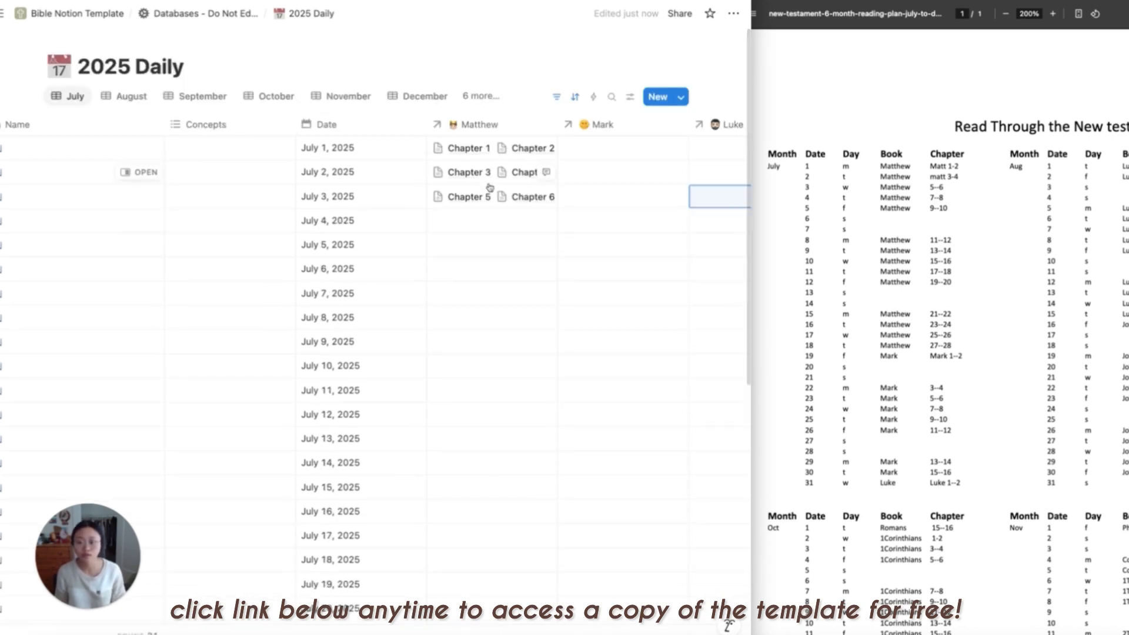
pyautogui.hscroll(-2, 74, 175)
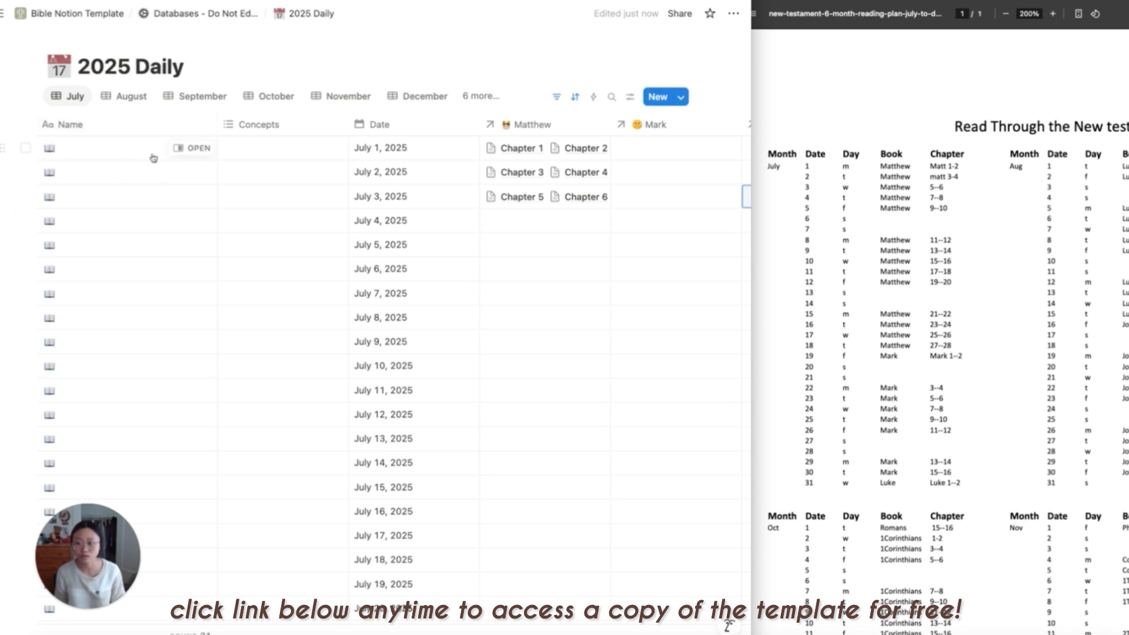
pyautogui.click(194, 149)
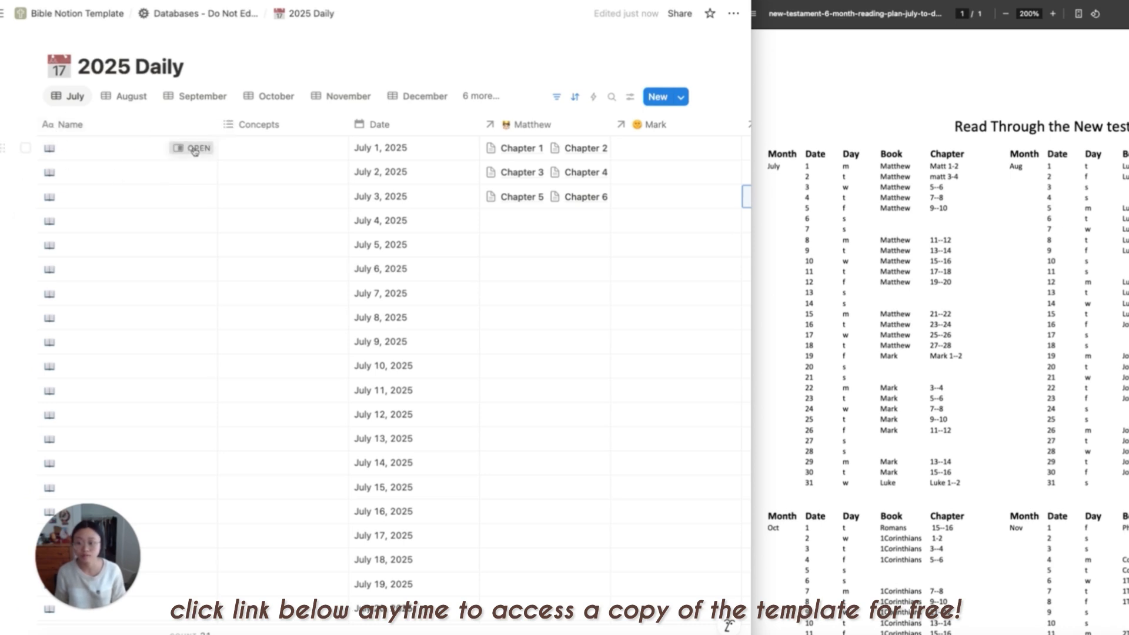
pyautogui.scroll(-3, 435, 202)
pyautogui.scroll(2, 436, 202)
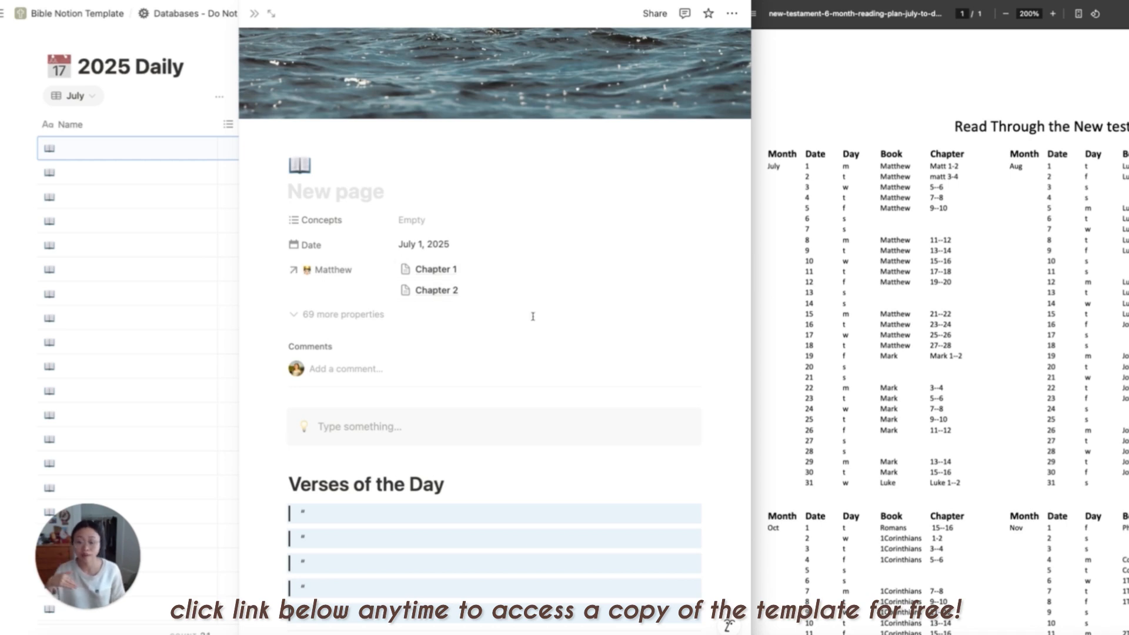
# - Expand the July 1 entry's hidden properties, look through the list of Bible books, and collapse them again
pyautogui.click(343, 314)
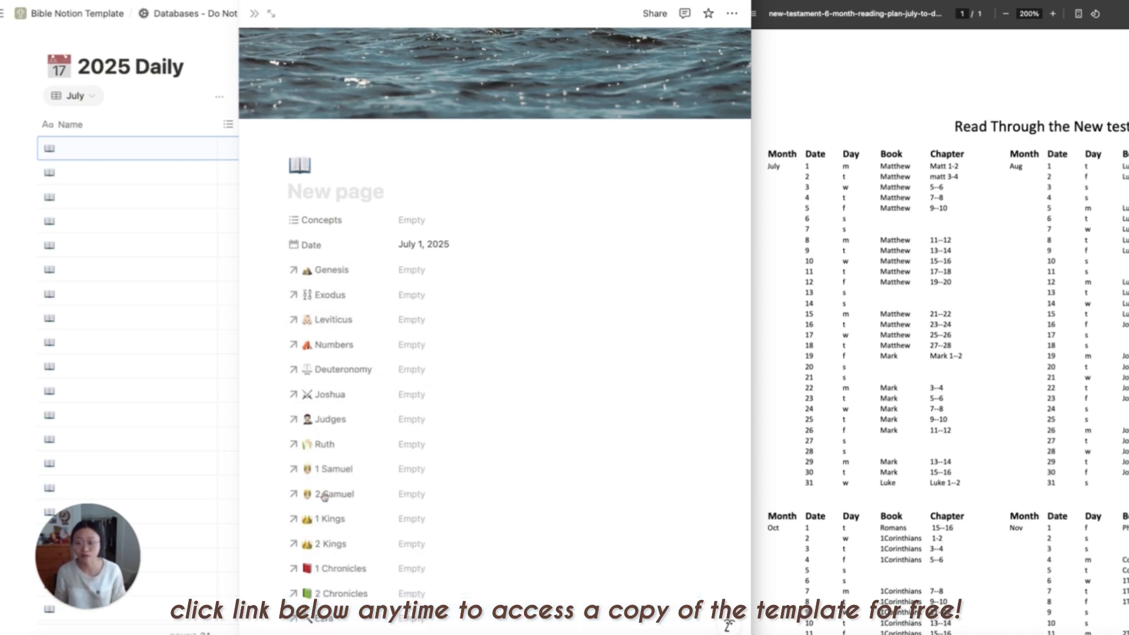
pyautogui.scroll(-10, 423, 432)
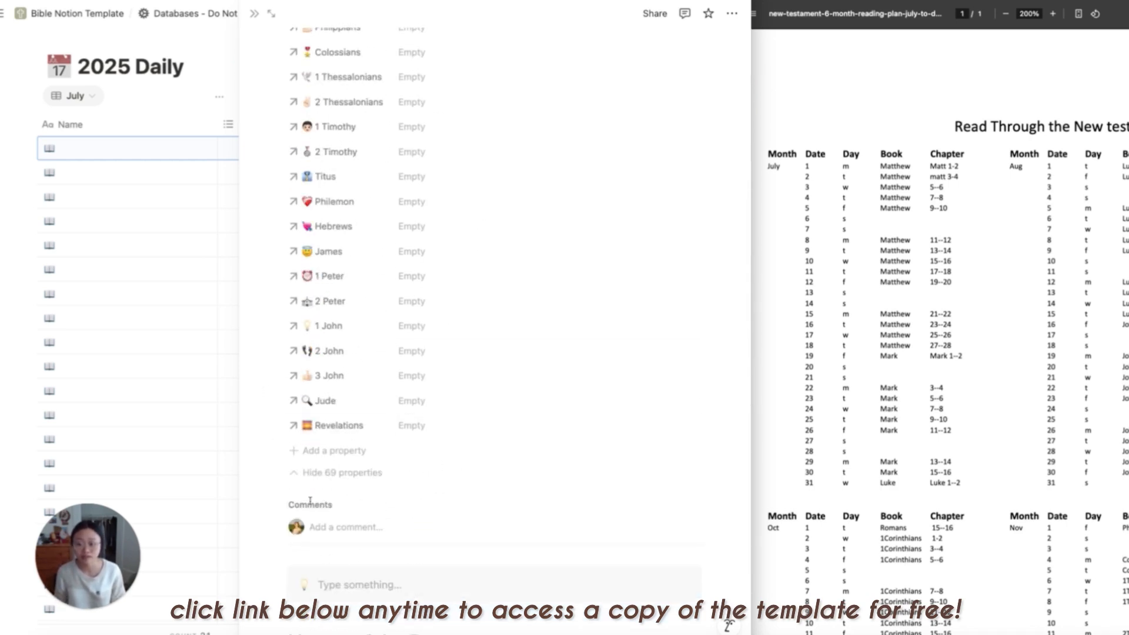
pyautogui.click(318, 473)
pyautogui.scroll(4, 334, 466)
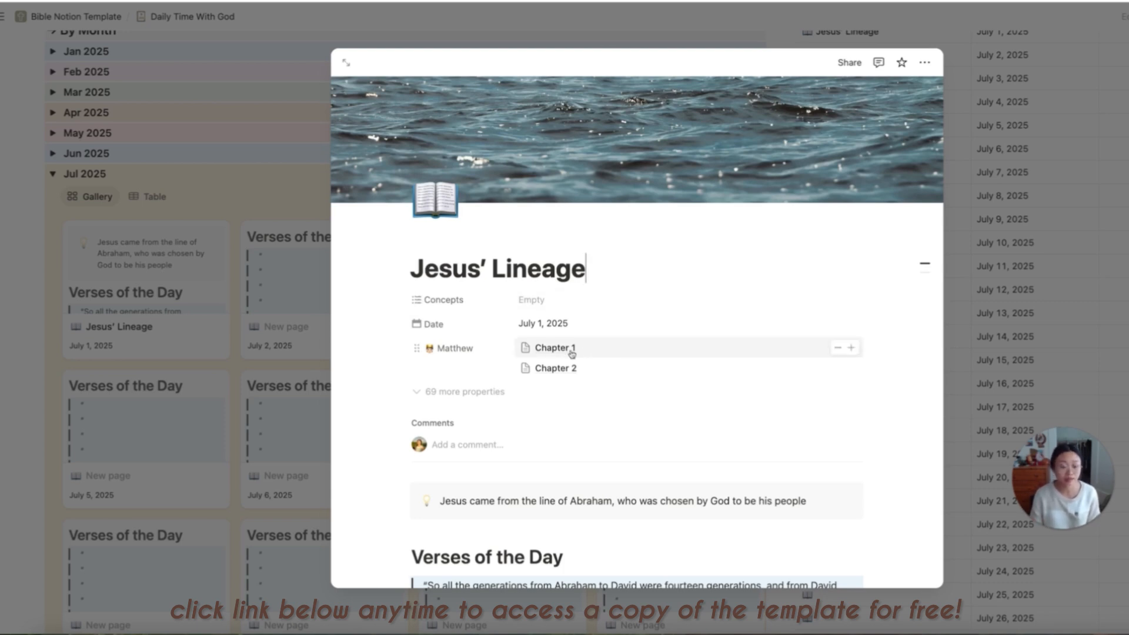
# - Open the linked Matthew Chapter 1 from the Jesus' Lineage entry and look through its ESV text
pyautogui.click(547, 349)
pyautogui.scroll(-5, 553, 352)
pyautogui.scroll(5, 555, 355)
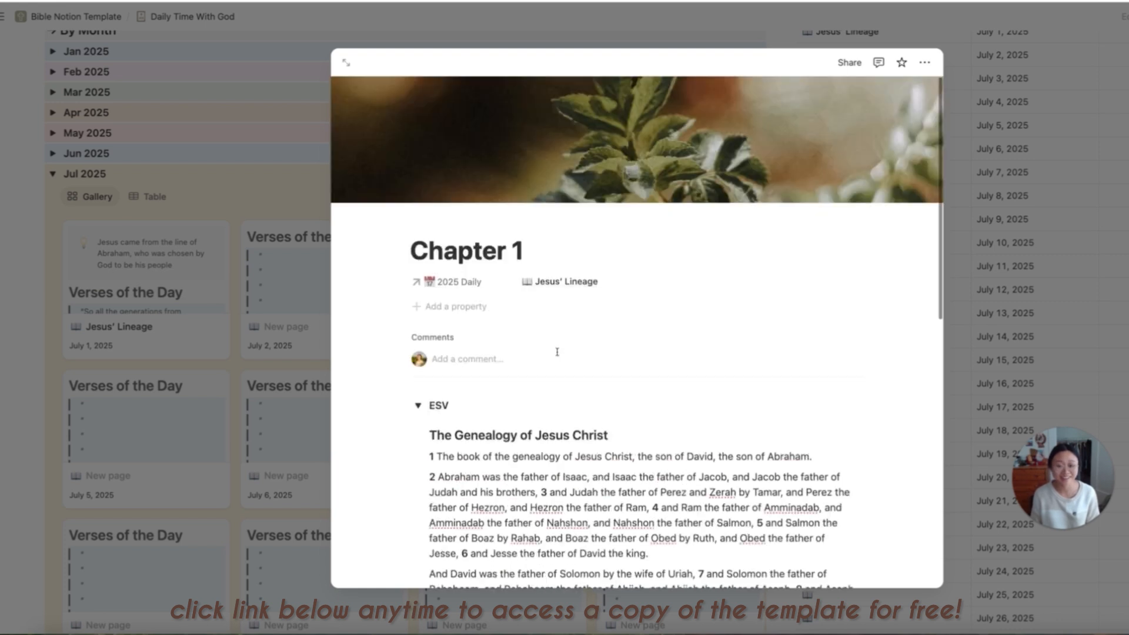
pyautogui.scroll(-3, 553, 356)
pyautogui.scroll(2, 683, 377)
pyautogui.scroll(-4, 684, 377)
pyautogui.scroll(2, 683, 377)
pyautogui.scroll(-3, 683, 377)
pyautogui.scroll(5, 683, 377)
pyautogui.scroll(-5, 683, 377)
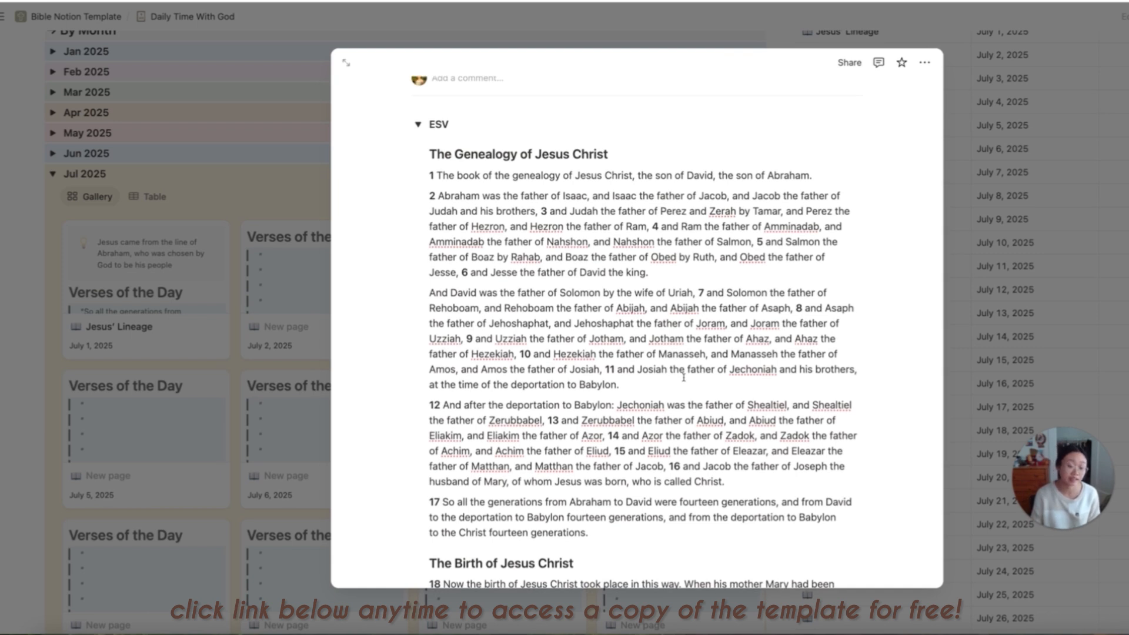
pyautogui.scroll(5, 683, 376)
pyautogui.scroll(-1, 635, 318)
pyautogui.scroll(1, 590, 264)
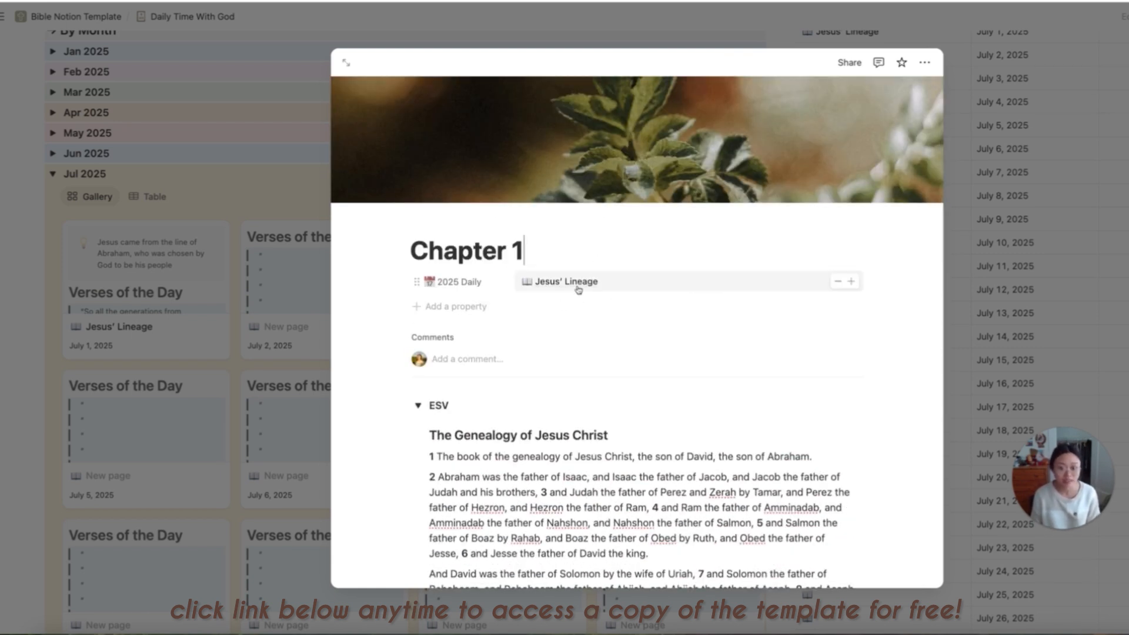
# - Return to the Jesus' Lineage entry through the chapter's 2025 Daily link and review its summary and verses
pyautogui.click(590, 288)
pyautogui.scroll(-5, 589, 289)
pyautogui.scroll(2, 589, 289)
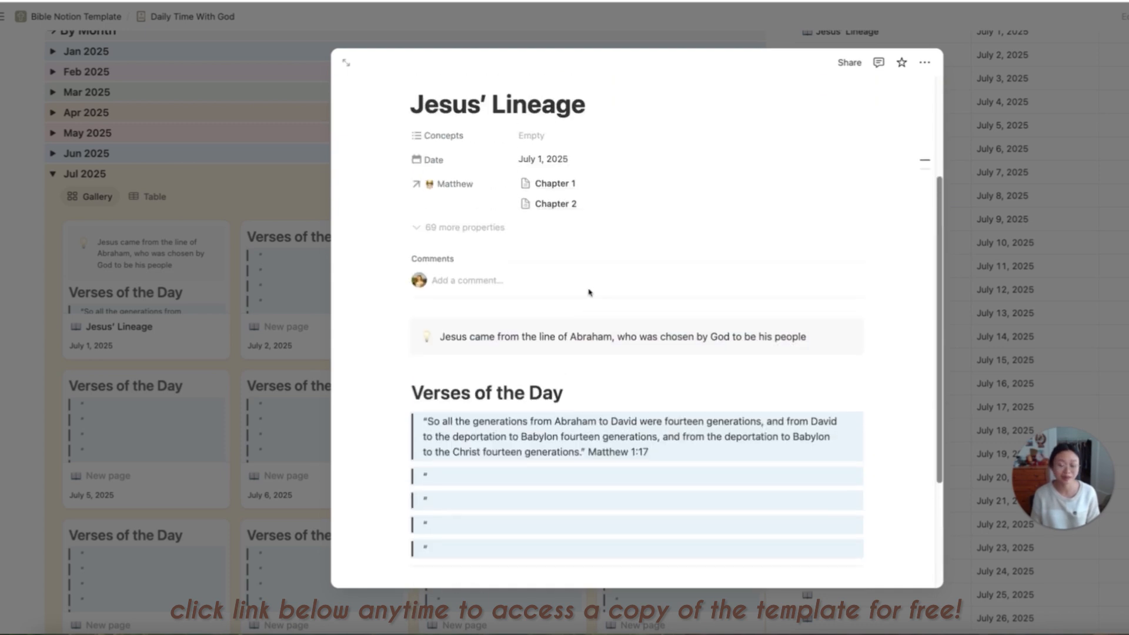
pyautogui.scroll(3, 588, 289)
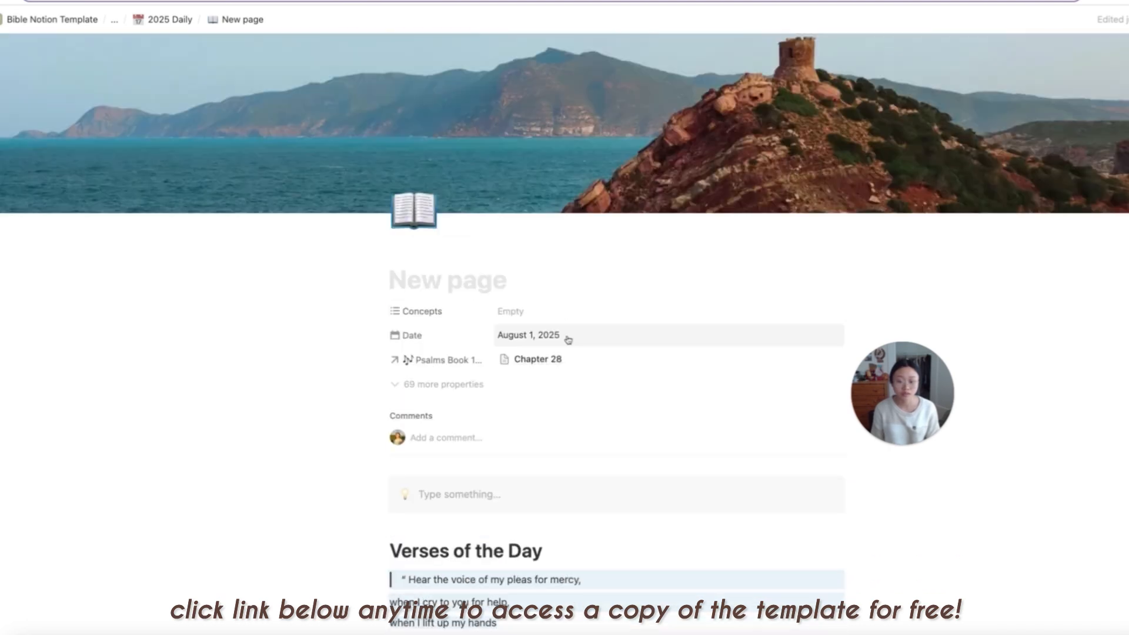
# - Review the August 1, 2025 entry and open its linked Psalms Chapter 28 beside it to read the text
pyautogui.scroll(-6, 534, 329)
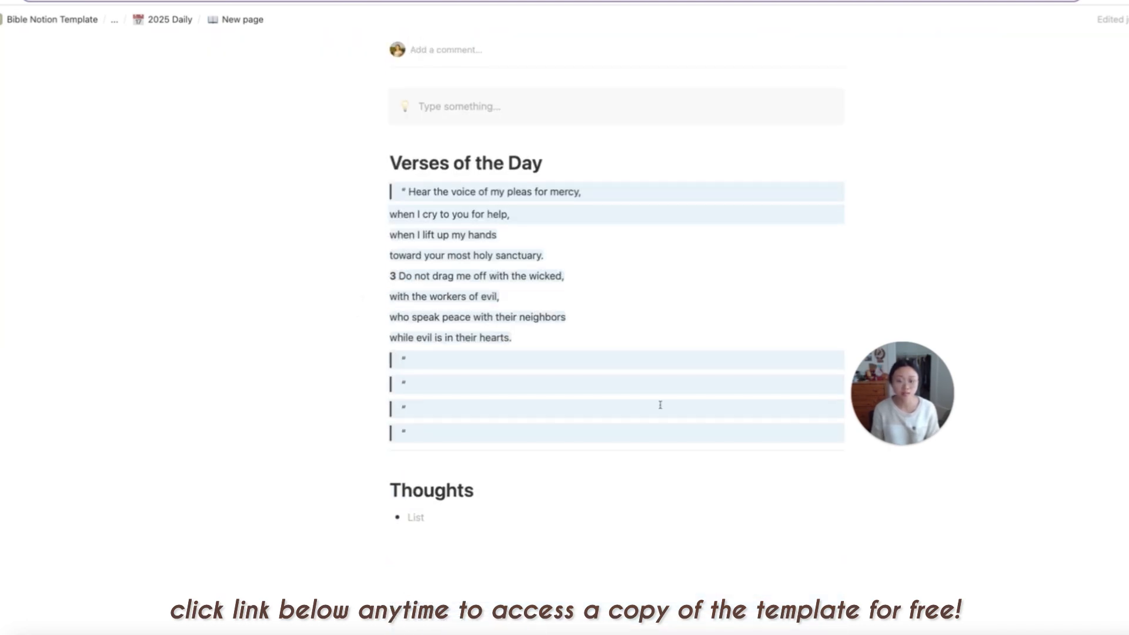
pyautogui.scroll(1, 622, 308)
pyautogui.scroll(3, 615, 312)
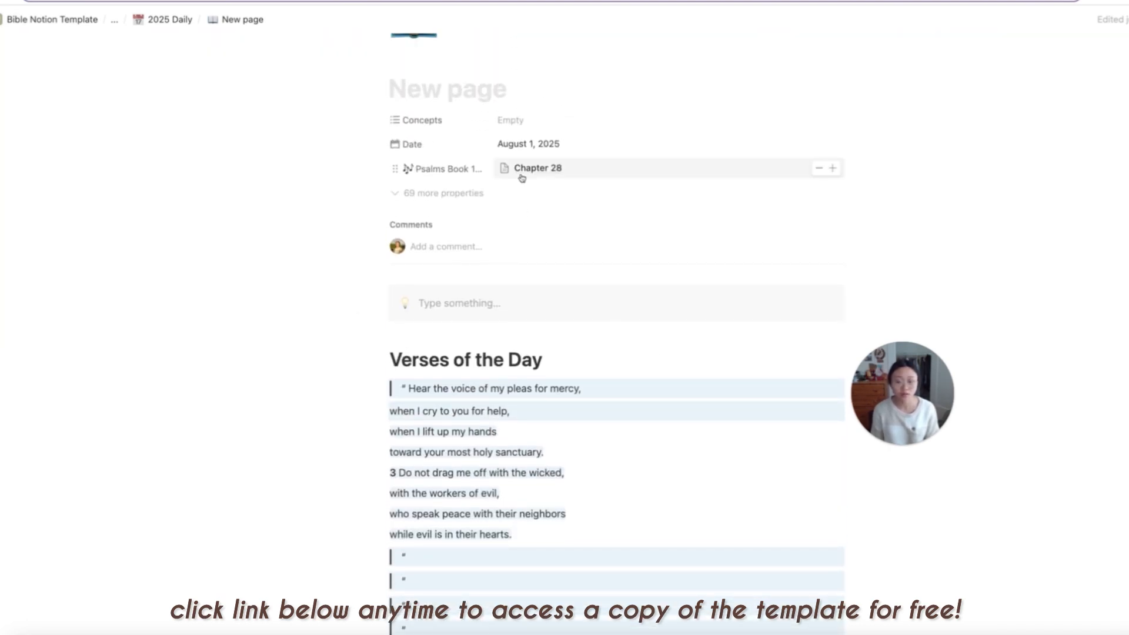
pyautogui.click(525, 175)
pyautogui.scroll(-6, 1065, 404)
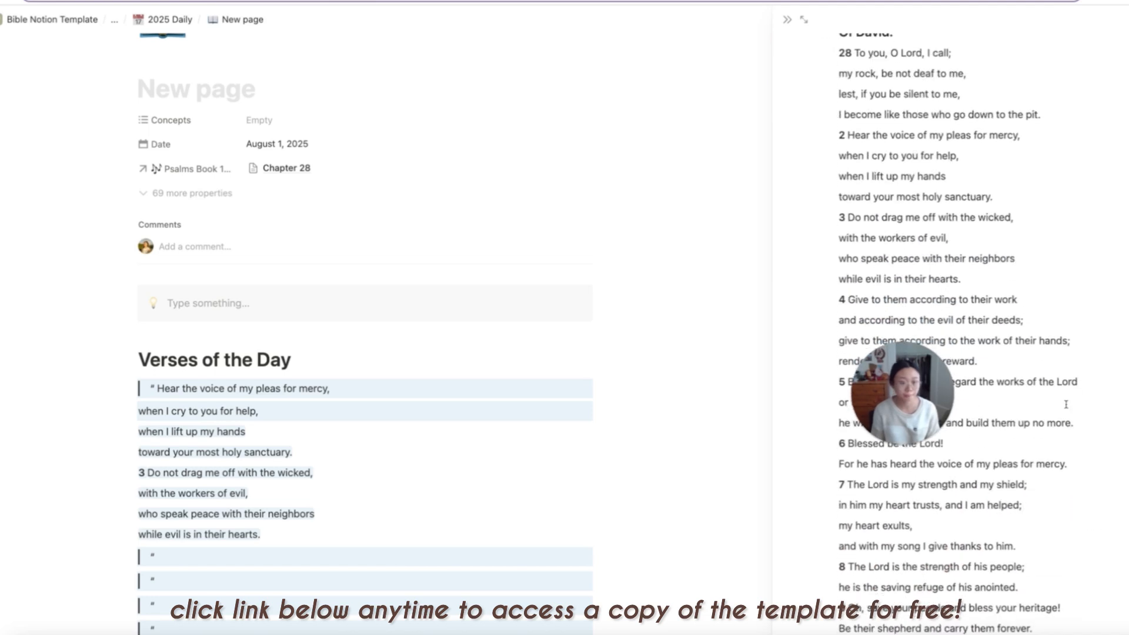
pyautogui.scroll(-2, 1066, 403)
pyautogui.scroll(4, 1065, 404)
pyautogui.scroll(-3, 1065, 403)
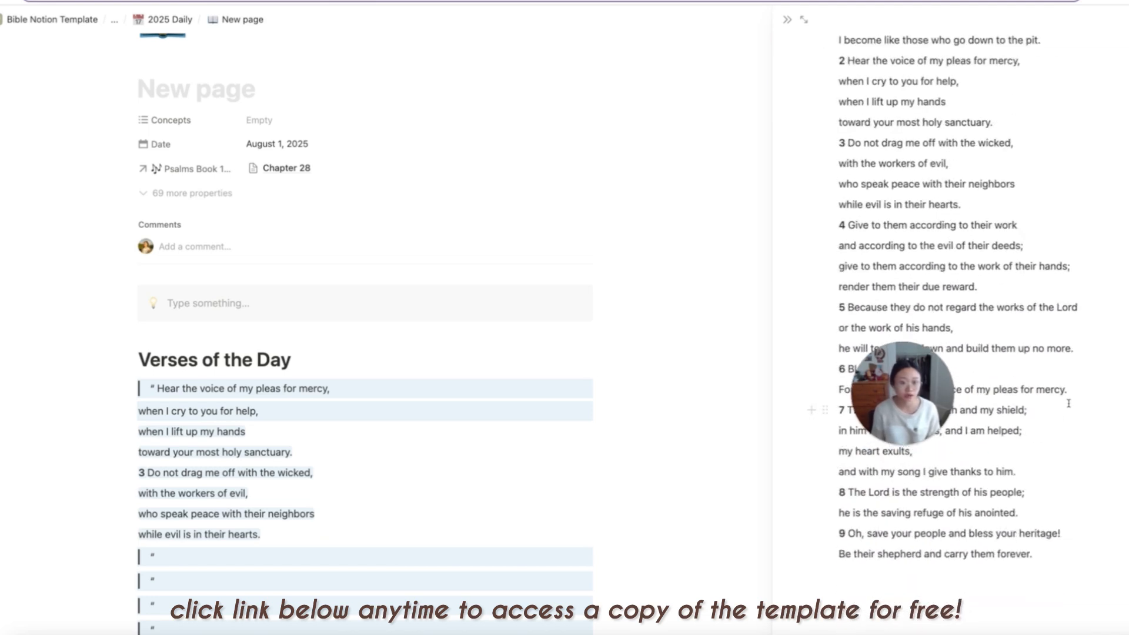
pyautogui.moveTo(871, 381); pyautogui.dragTo(713, 454)
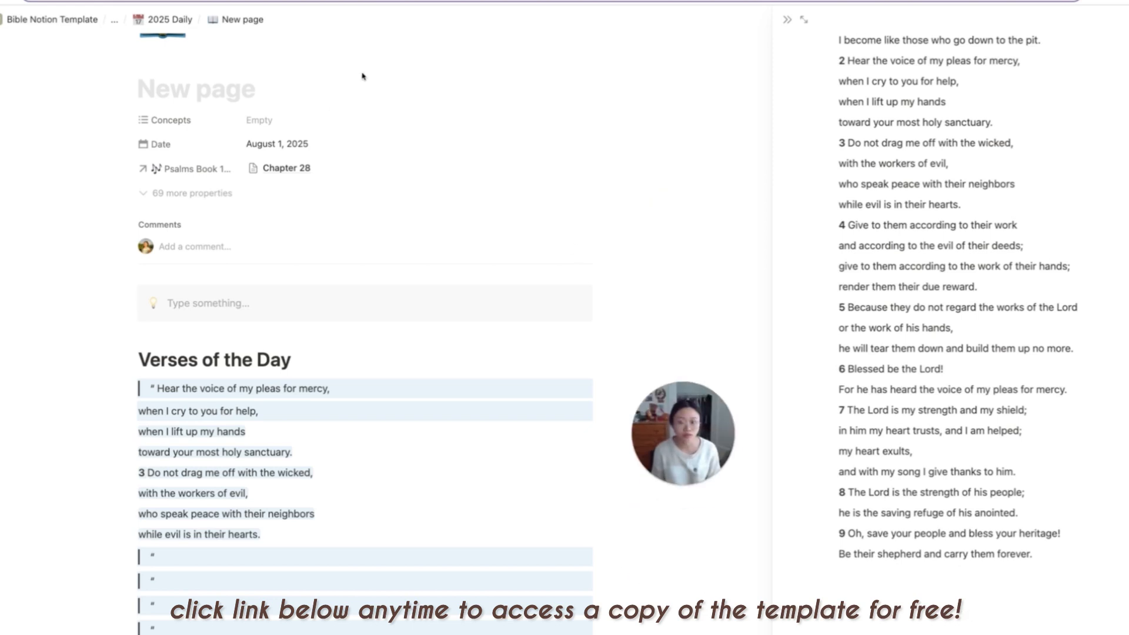
# - Tag the August 1 entry with the concepts distress, trust in the Lord and deliverance
pyautogui.click(259, 119)
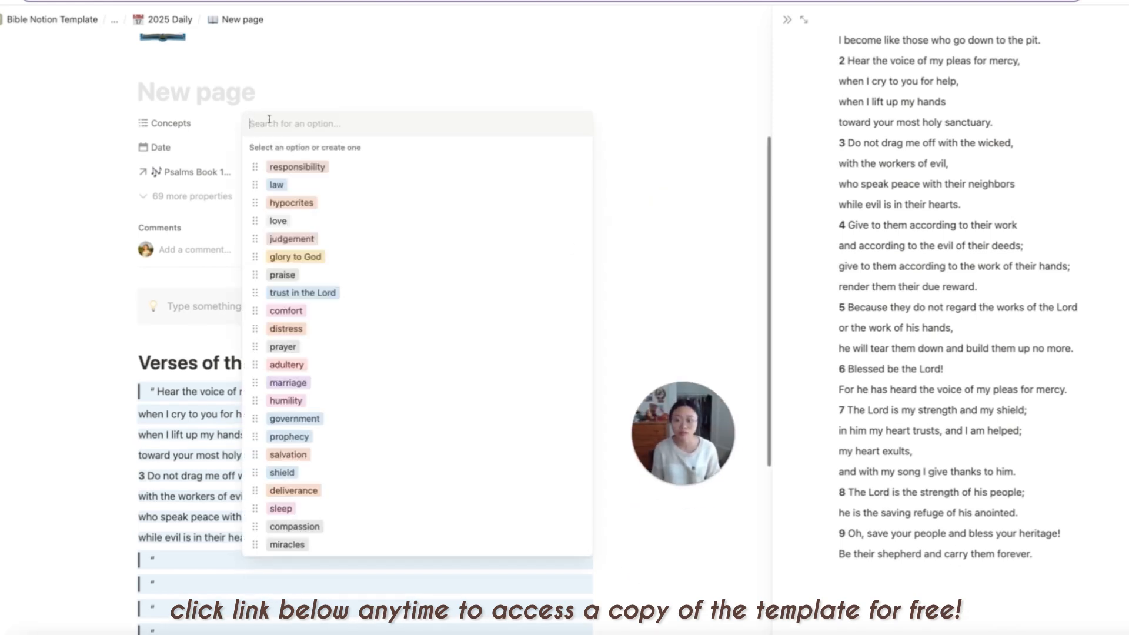
pyautogui.scroll(-10, 355, 335)
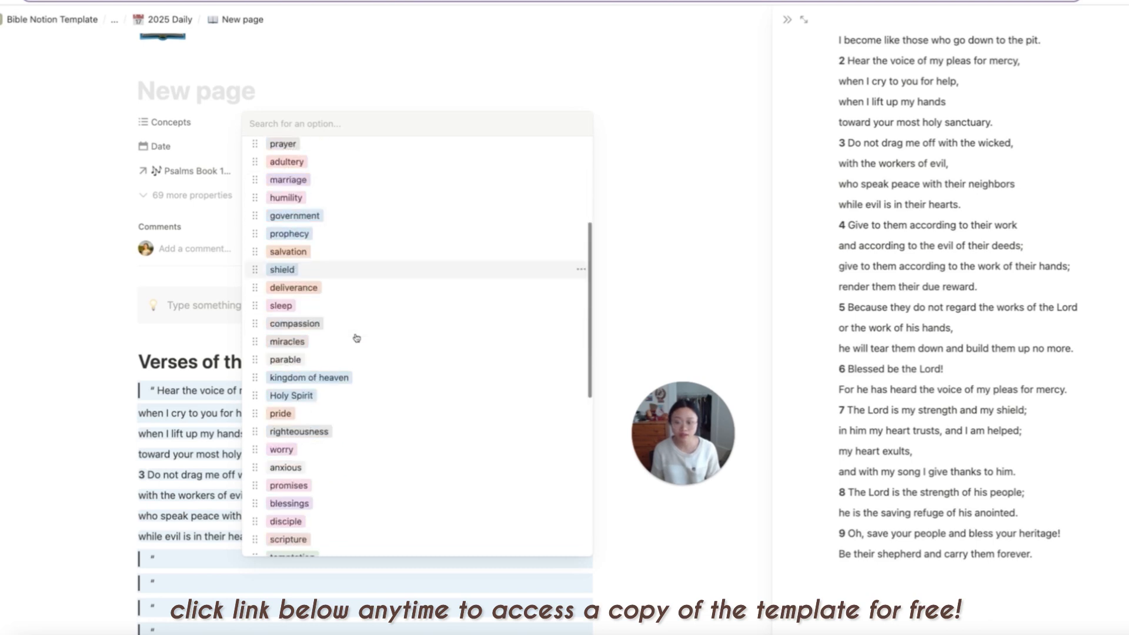
pyautogui.scroll(10, 357, 337)
pyautogui.scroll(-10, 356, 338)
pyautogui.scroll(7, 357, 338)
pyautogui.scroll(5, 356, 338)
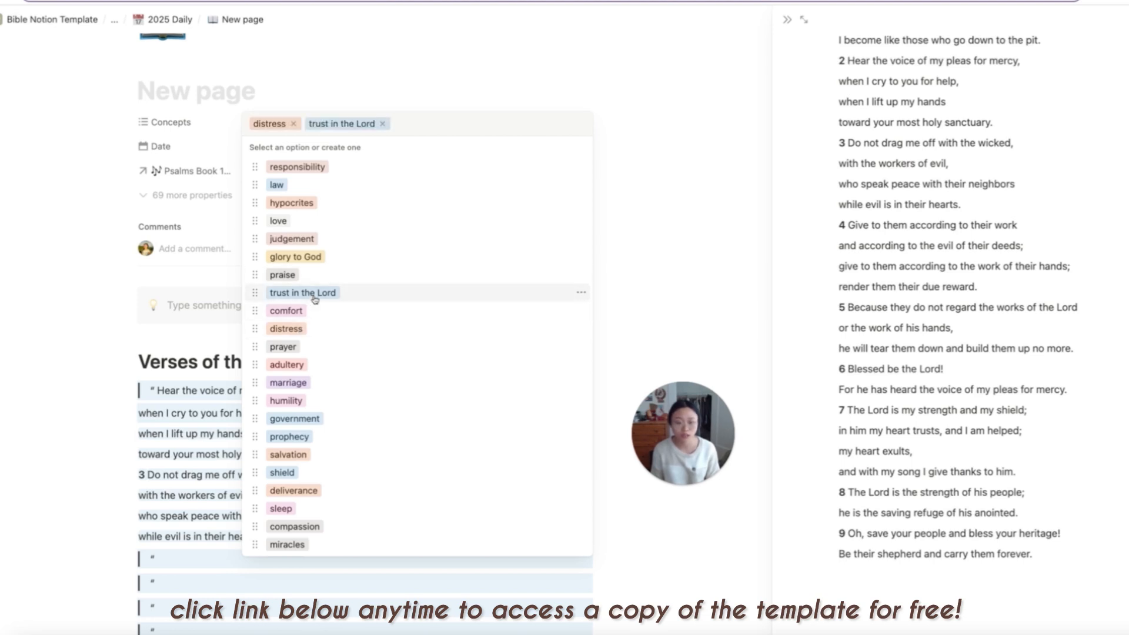
pyautogui.scroll(-4, 314, 299)
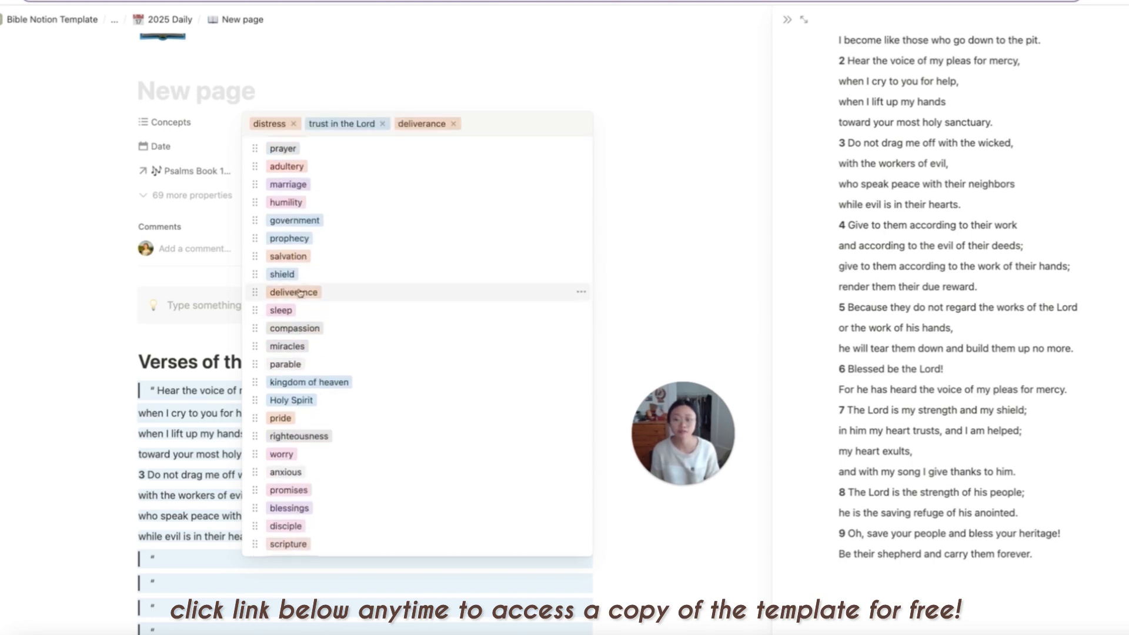
pyautogui.click(664, 172)
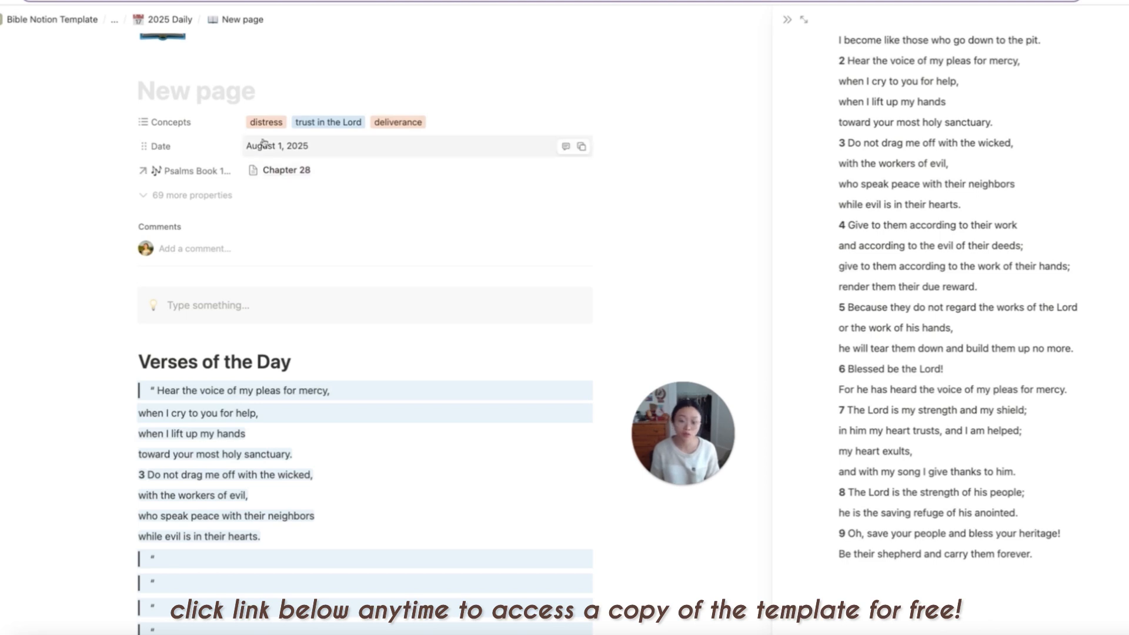
# - Write the summary "David is calling out to God for help" in the August 1 entry's callout
pyautogui.scroll(3, 373, 133)
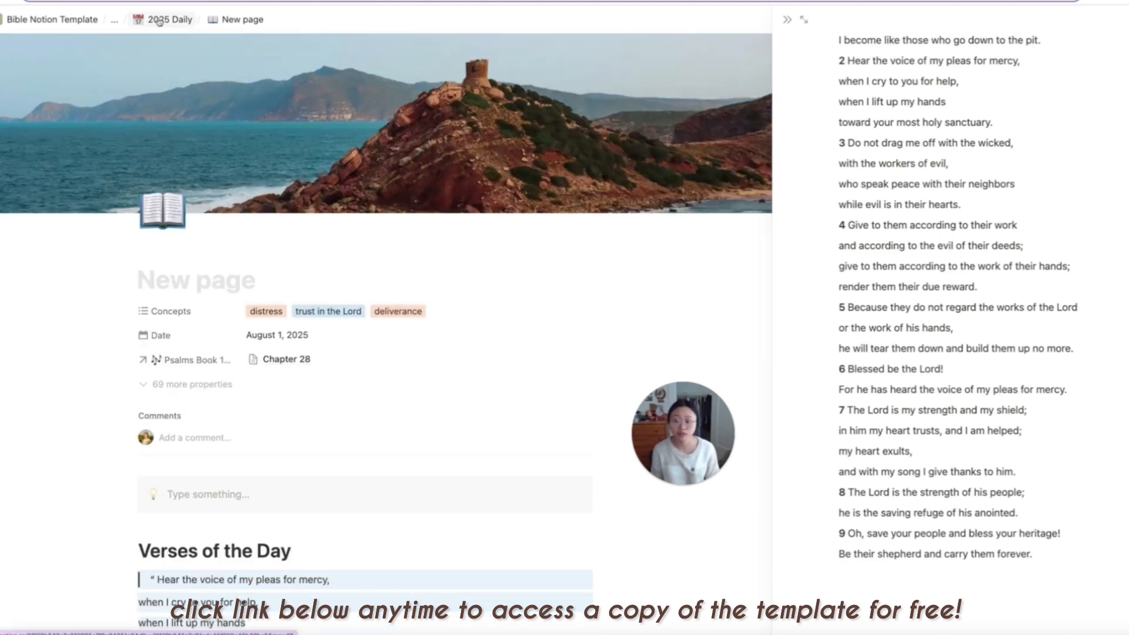
pyautogui.scroll(-5, 355, 345)
pyautogui.click(307, 263)
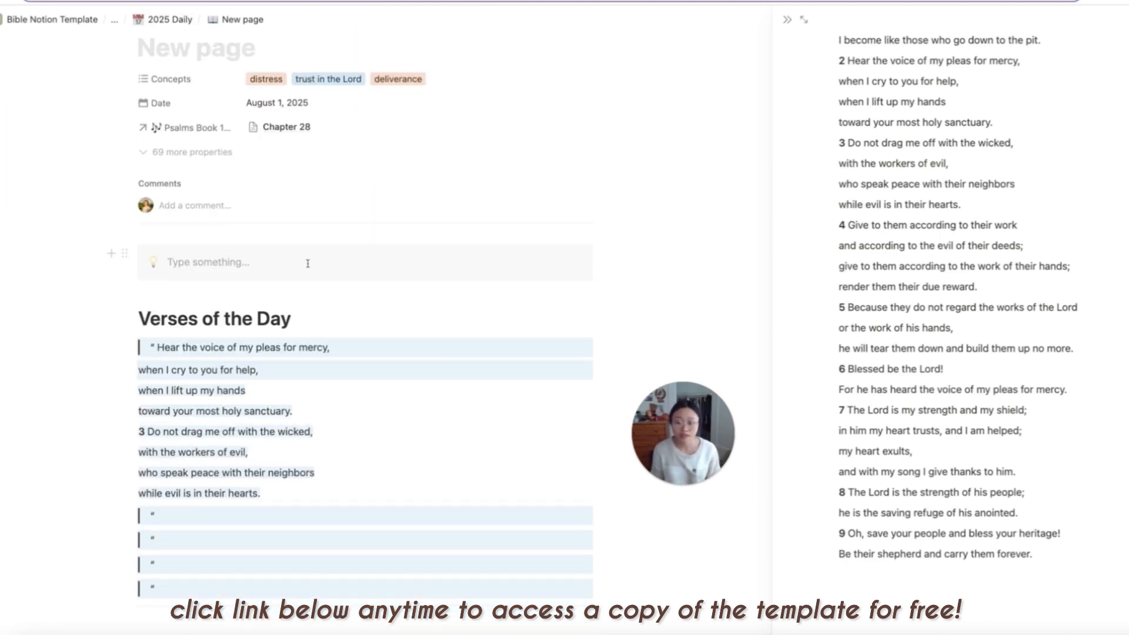
pyautogui.scroll(2, 960, 362)
pyautogui.write('David is calling out to God for help')
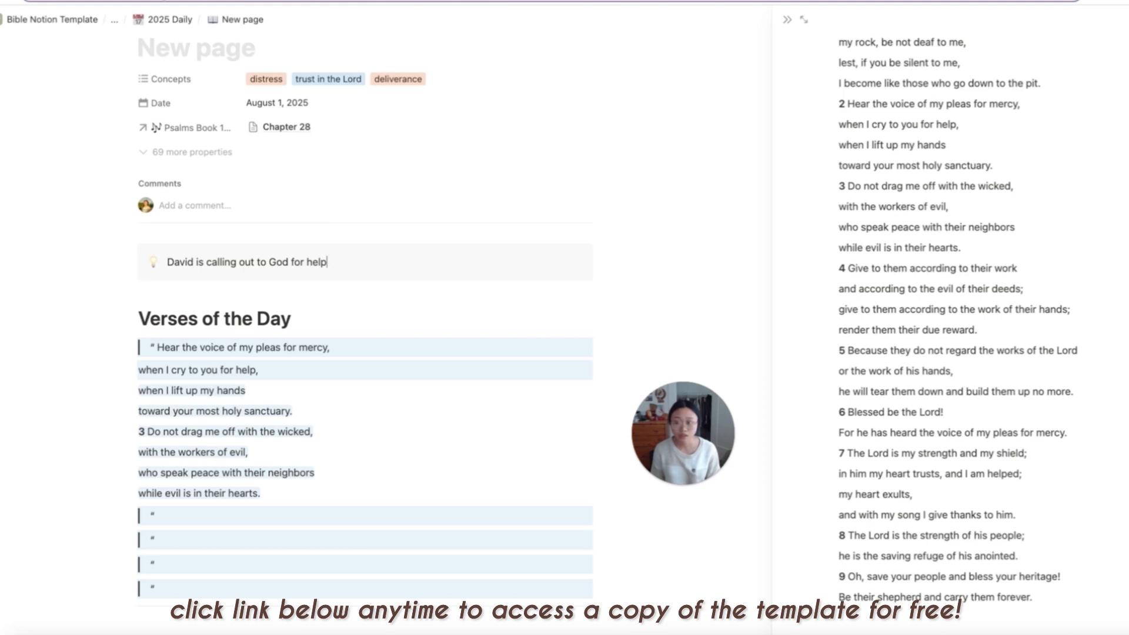
# - Go back to the Daily Time With God page, collapse Jul 2025 and expand Aug 2025
pyautogui.click(170, 20)
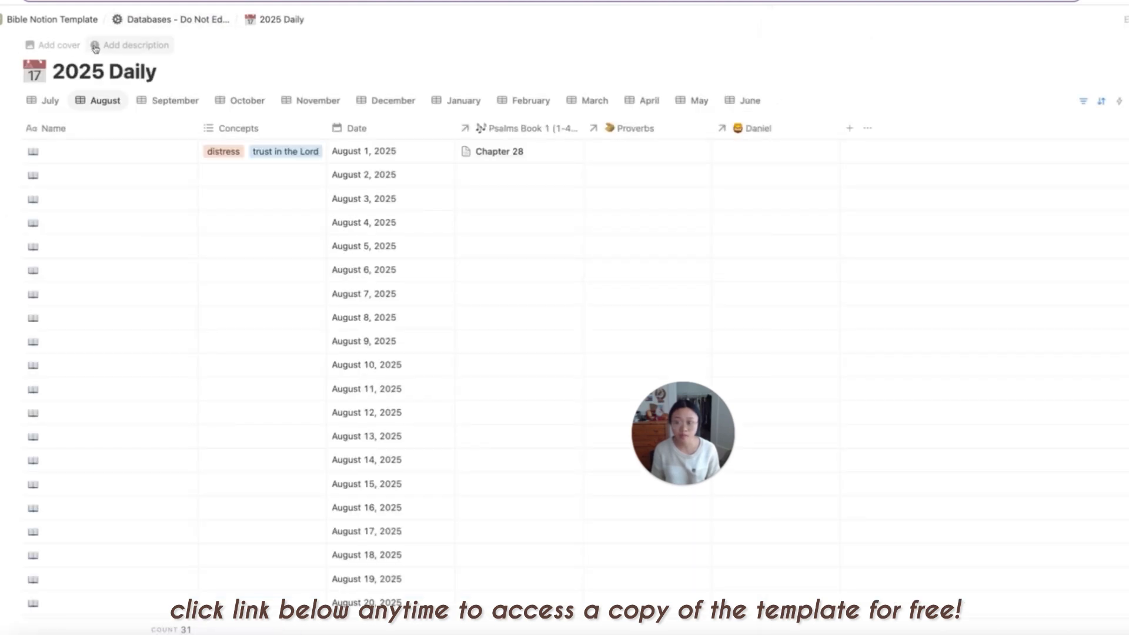
pyautogui.click(52, 19)
pyautogui.click(139, 365)
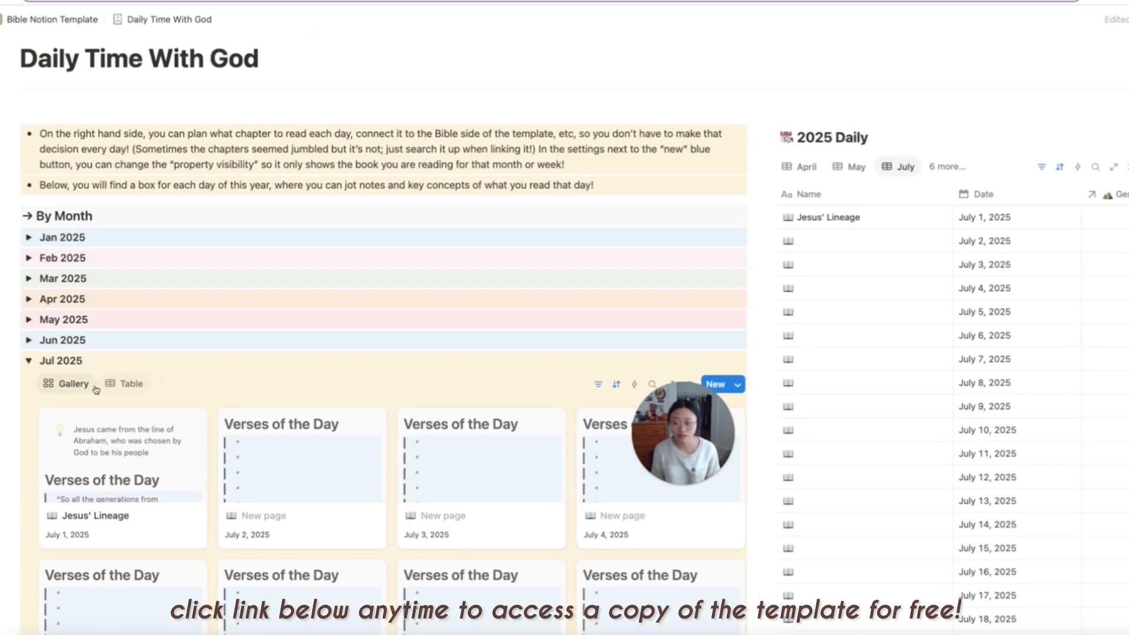
pyautogui.click(29, 344)
pyautogui.click(29, 364)
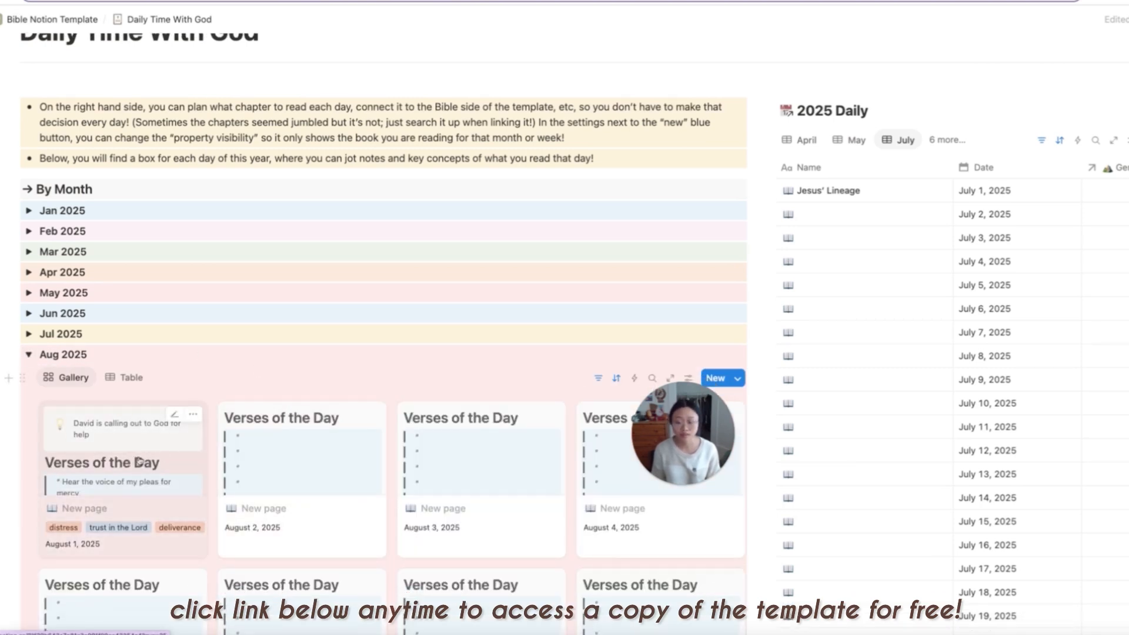
# - Open the August 1 card to check its concept tags, close it, and look over the August gallery
pyautogui.click(109, 439)
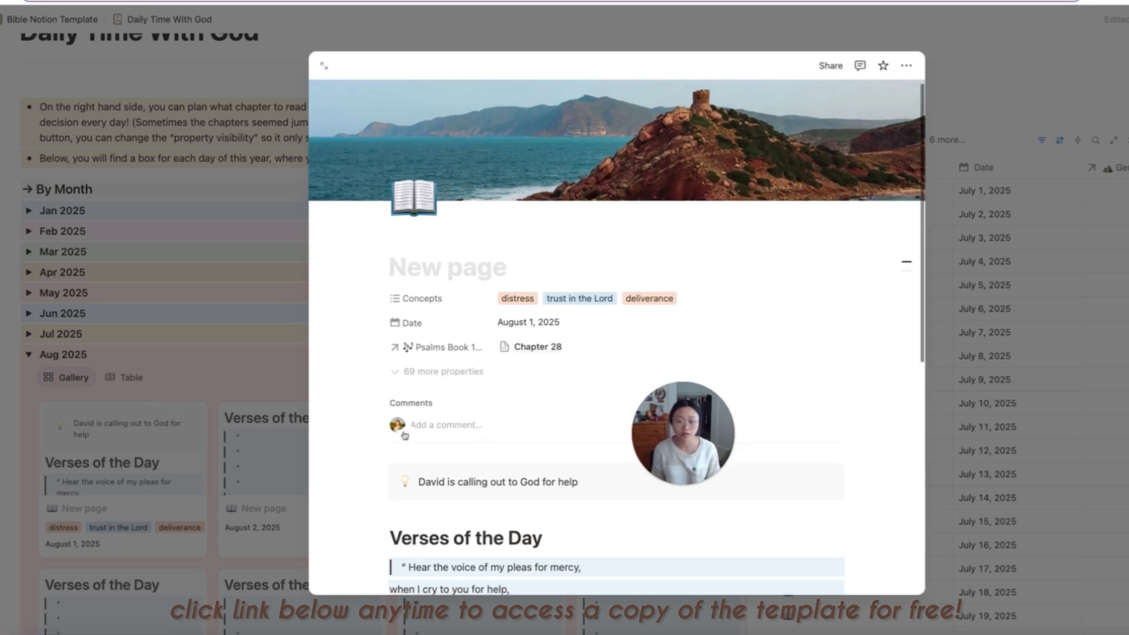
pyautogui.click(588, 220)
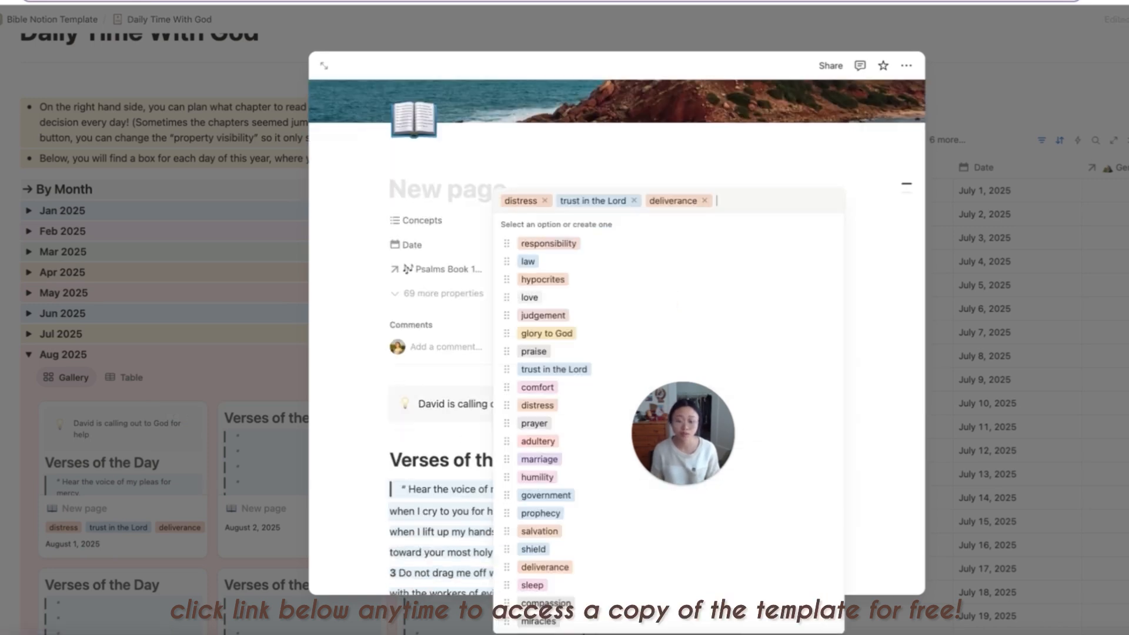
pyautogui.click(392, 417)
pyautogui.click(266, 75)
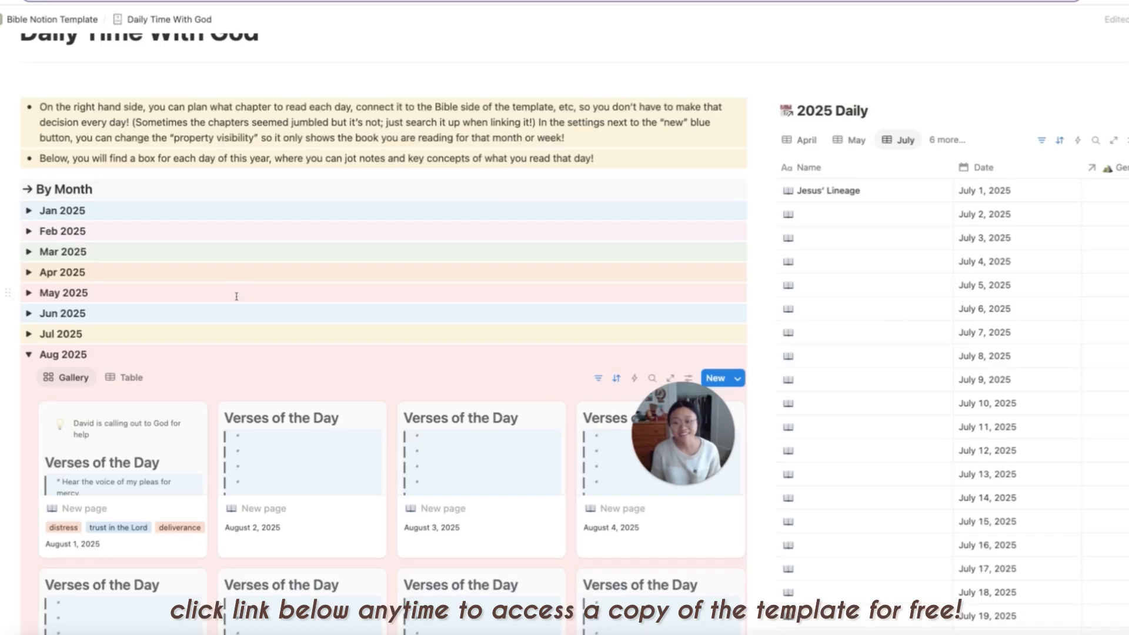
pyautogui.scroll(-3, 252, 306)
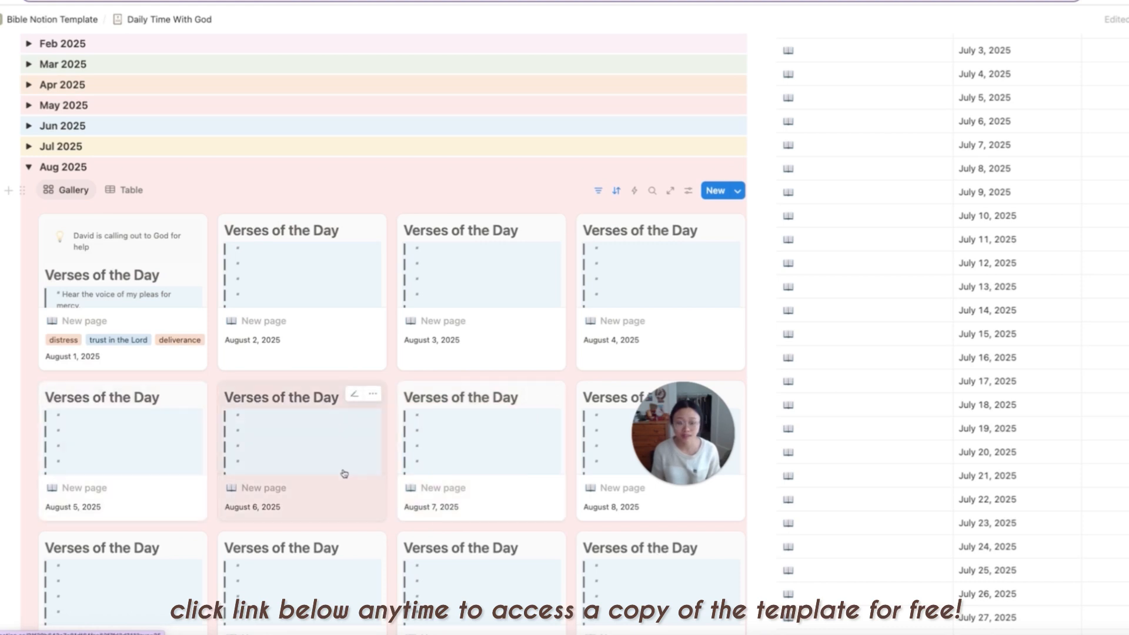
pyautogui.scroll(7, 349, 473)
pyautogui.scroll(-4, 416, 401)
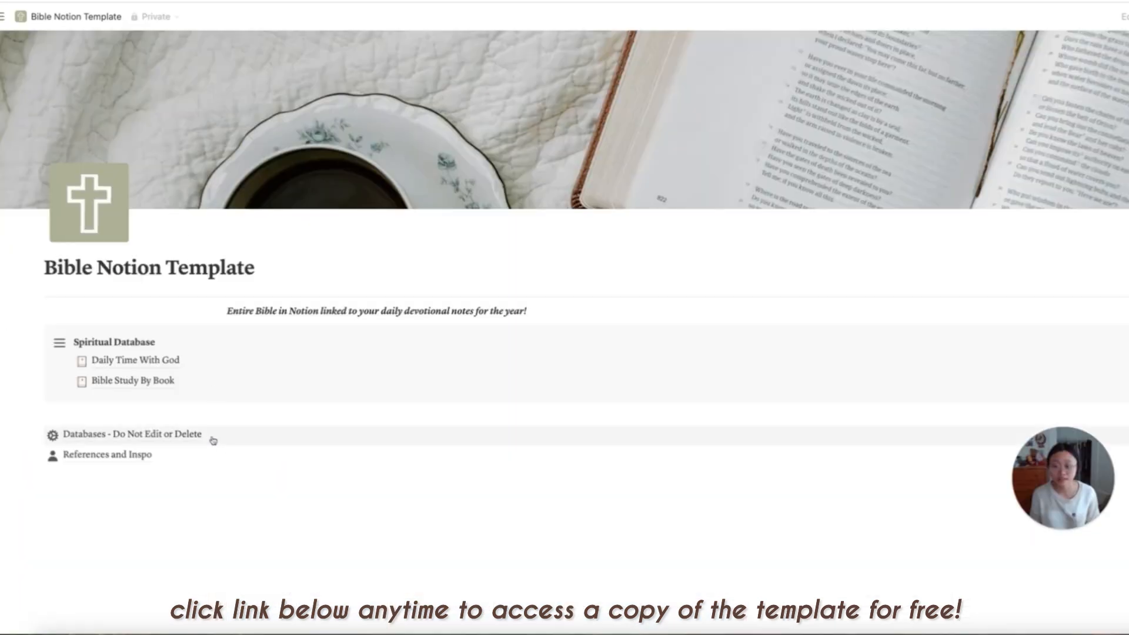
# - Open the Bible Study By Book page and look over its Old Testament and New Testament book galleries
pyautogui.click(174, 387)
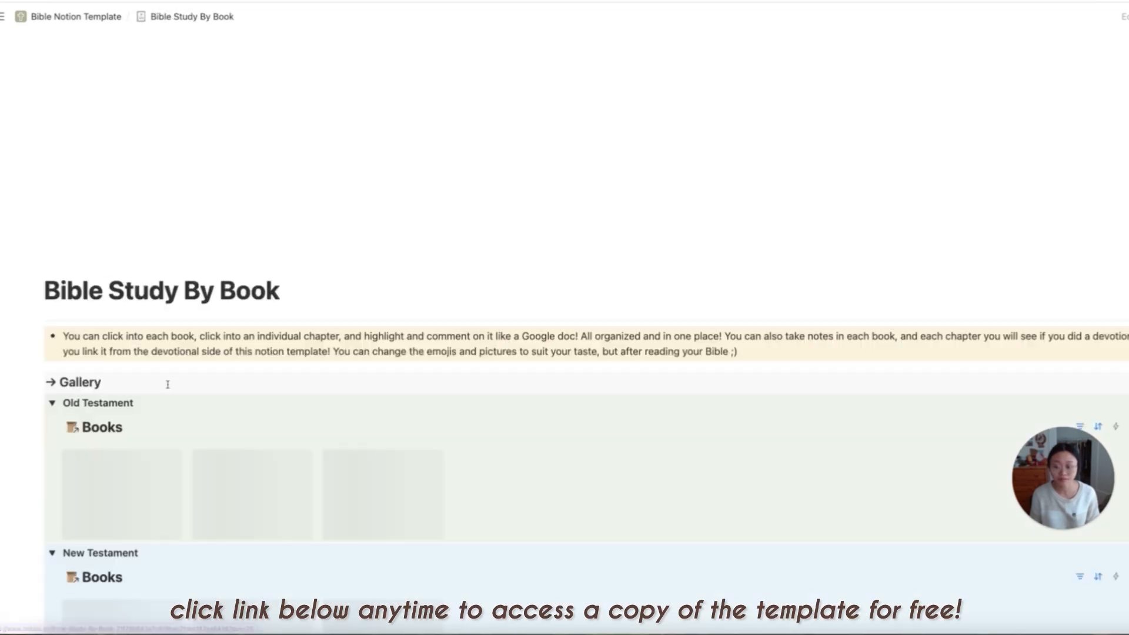
pyautogui.scroll(-3, 170, 391)
pyautogui.scroll(-3, 704, 302)
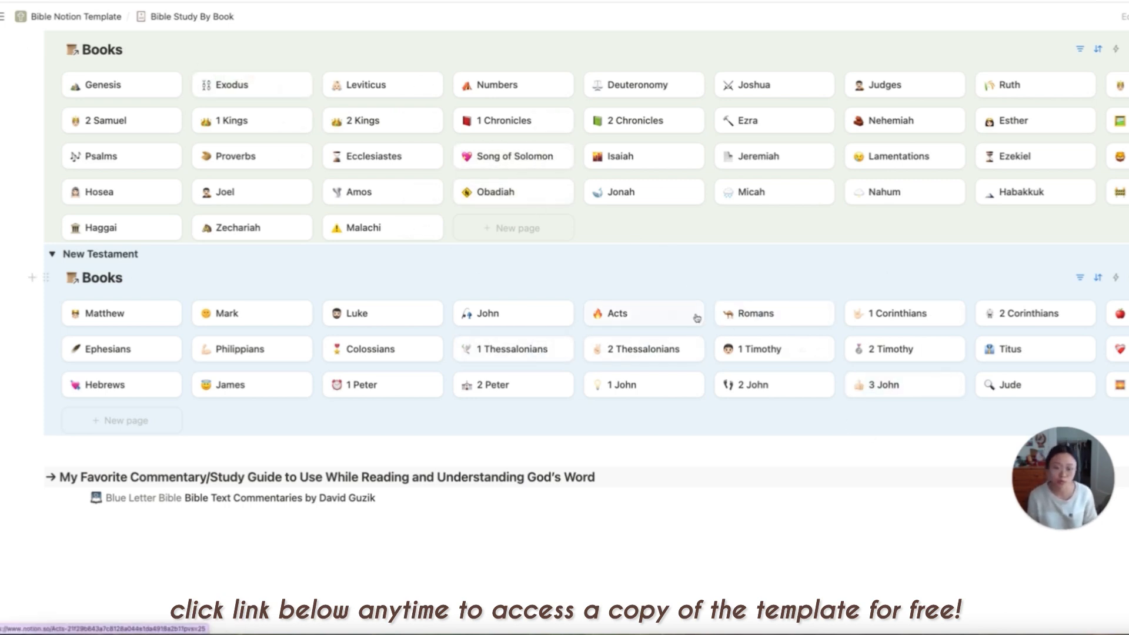
# - Open the Romans book as a full page and look over its properties, one-sentence summary section and chapter gallery
pyautogui.click(748, 321)
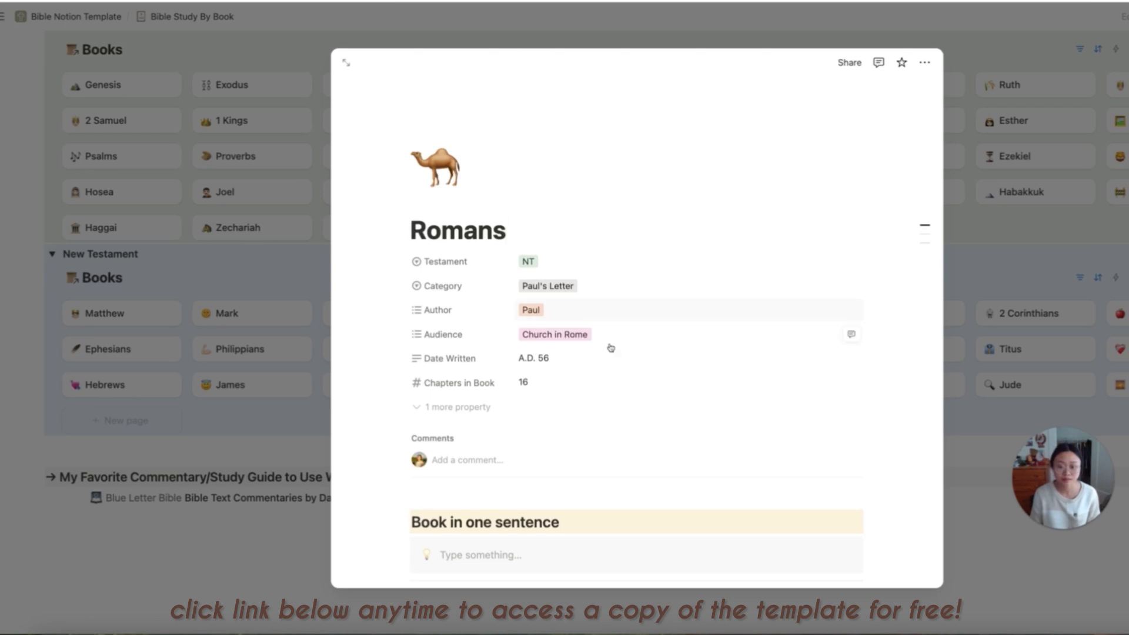
pyautogui.click(350, 61)
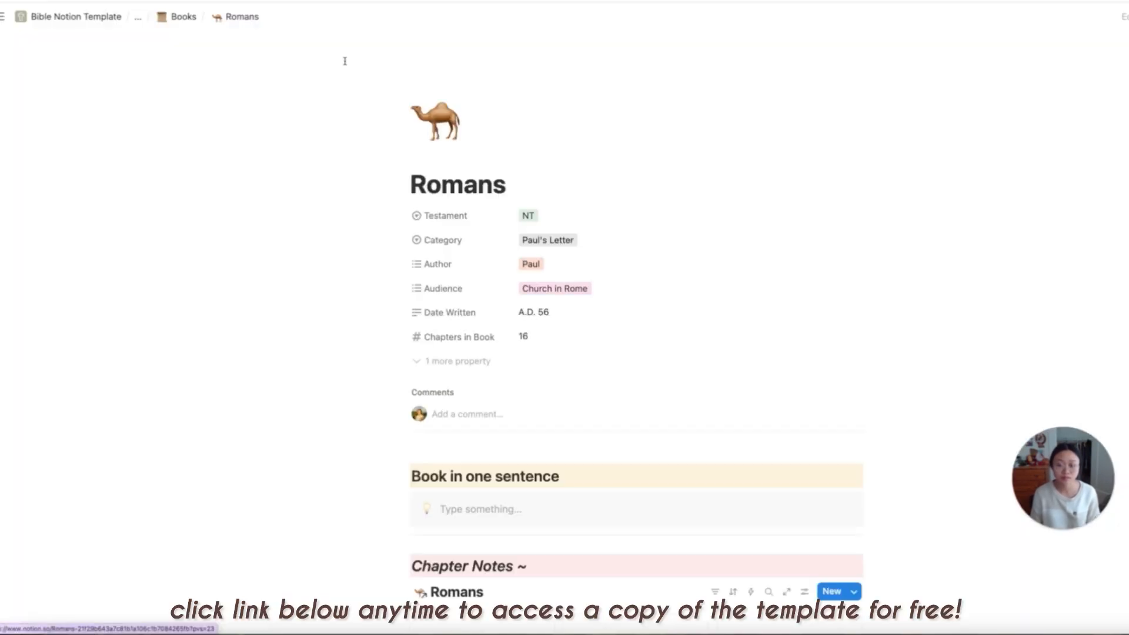
pyautogui.scroll(-2, 823, 211)
pyautogui.scroll(-8, 822, 211)
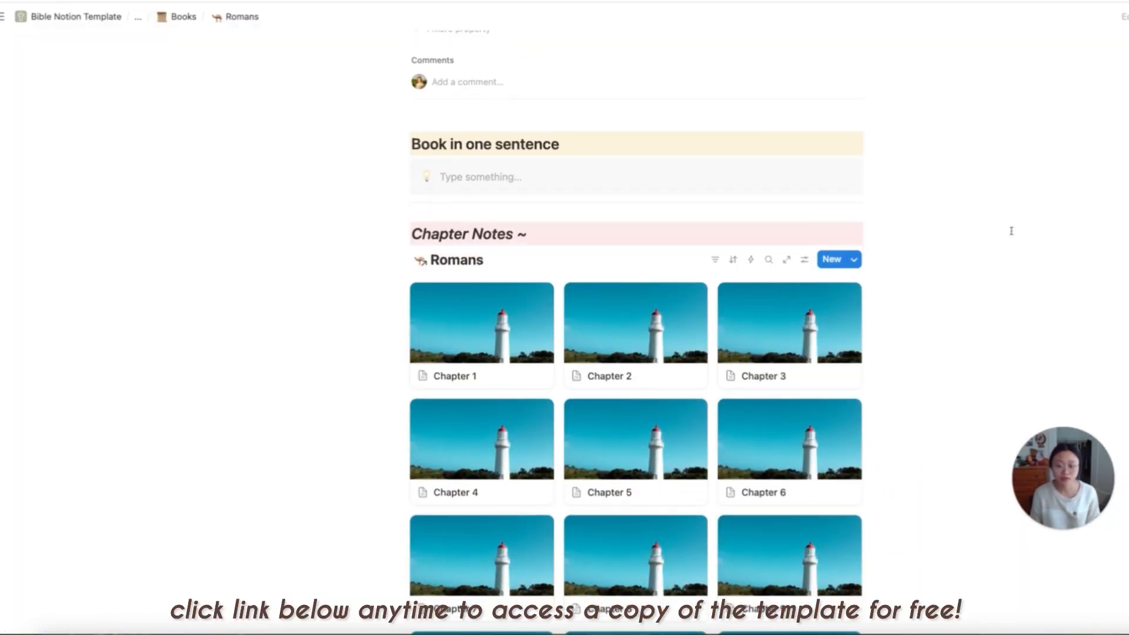
pyautogui.scroll(10, 482, 188)
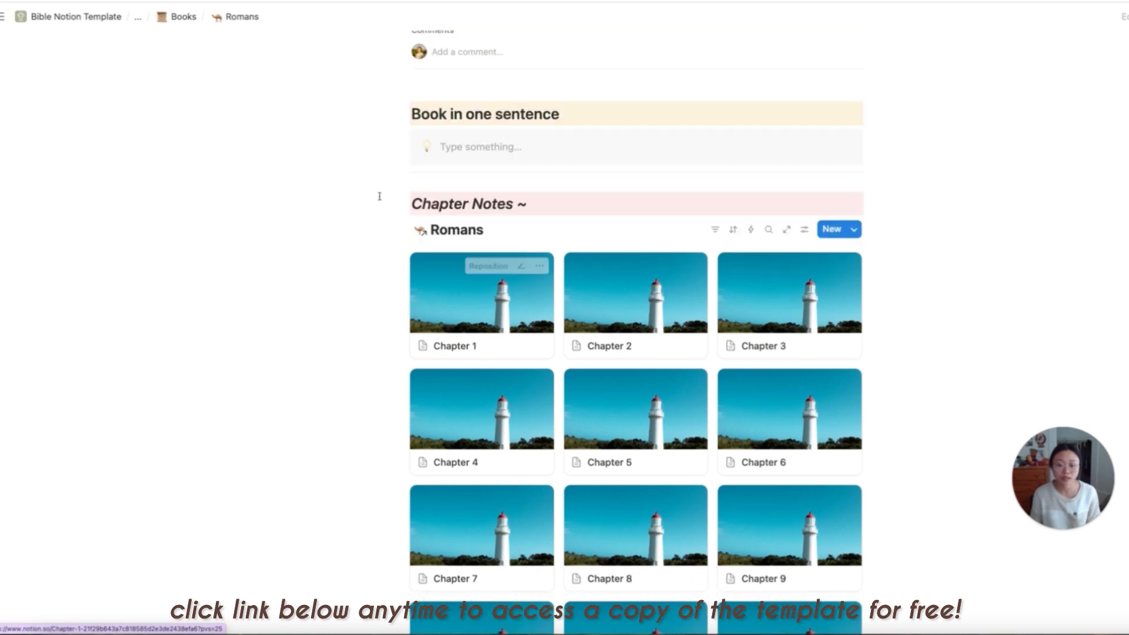
pyautogui.scroll(-2, 586, 108)
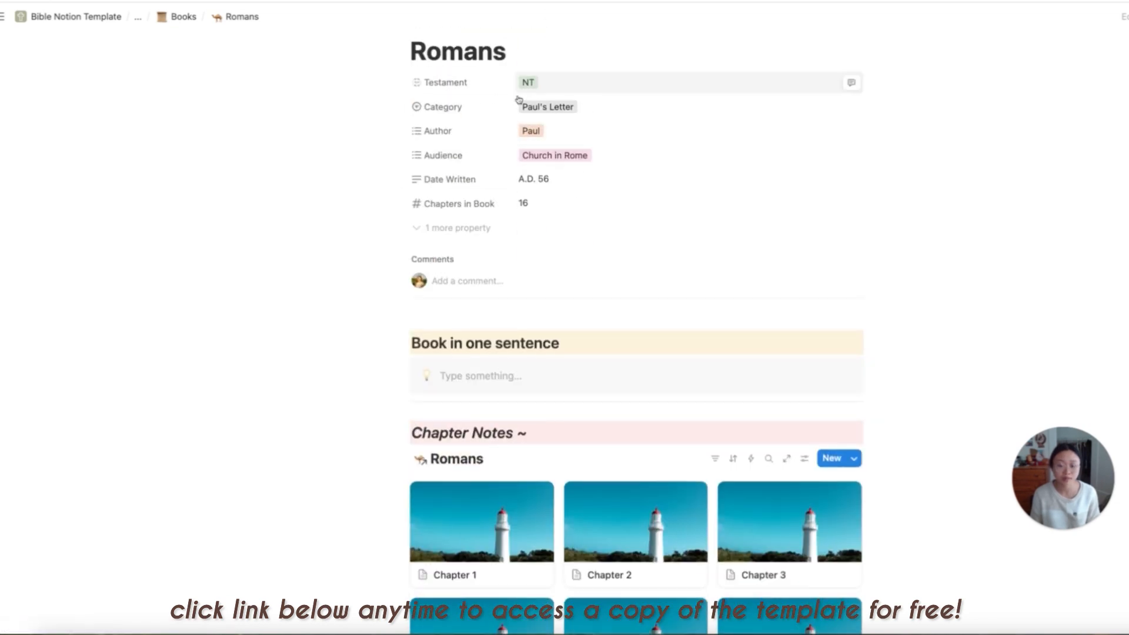
pyautogui.scroll(1, 559, 173)
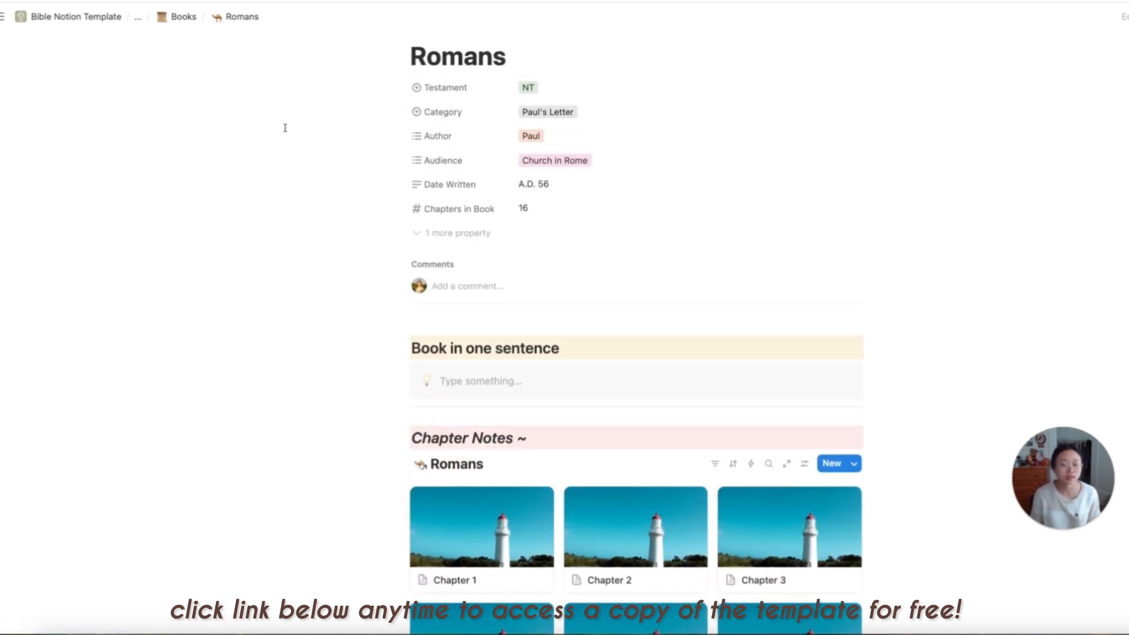
pyautogui.scroll(-7, 285, 128)
pyautogui.scroll(-5, 285, 128)
pyautogui.scroll(5, 285, 128)
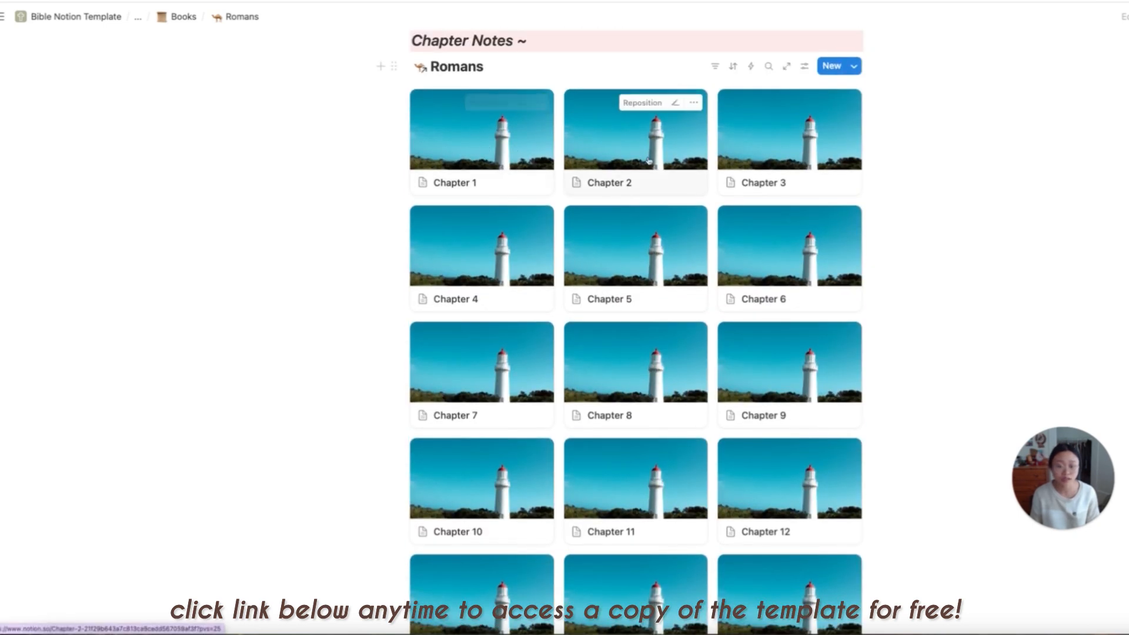
# - Open Romans Chapter 1, expand its ESV toggle and look through the chapter text
pyautogui.click(487, 157)
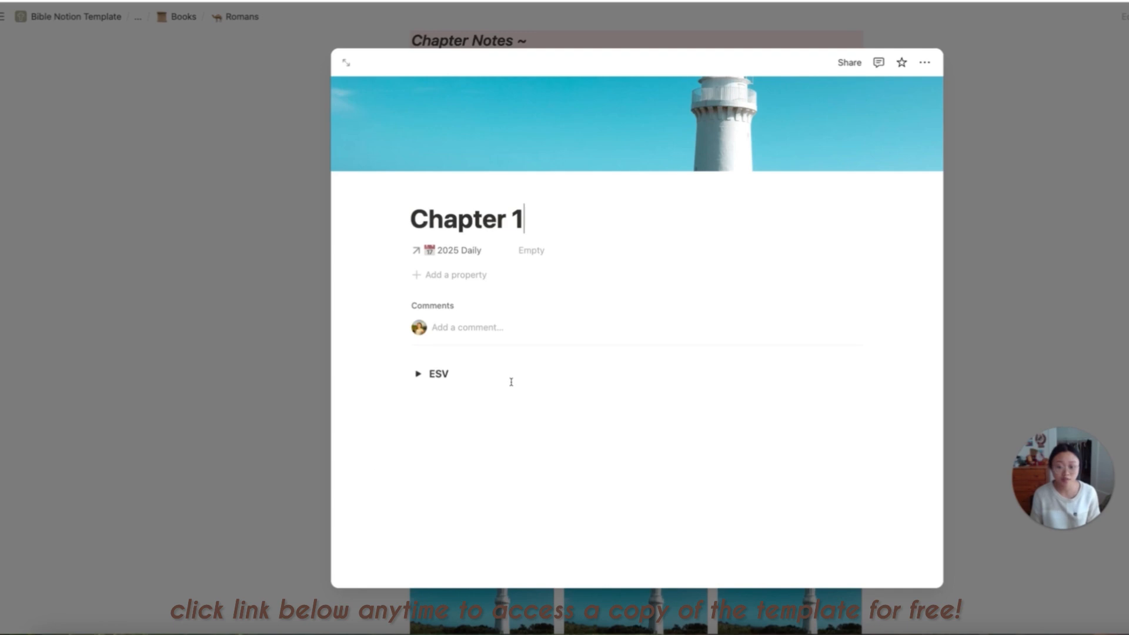
pyautogui.click(418, 374)
pyautogui.scroll(-4, 647, 432)
pyautogui.scroll(4, 647, 432)
pyautogui.scroll(-5, 647, 432)
pyautogui.scroll(-4, 647, 432)
pyautogui.scroll(7, 647, 432)
pyautogui.scroll(-6, 647, 432)
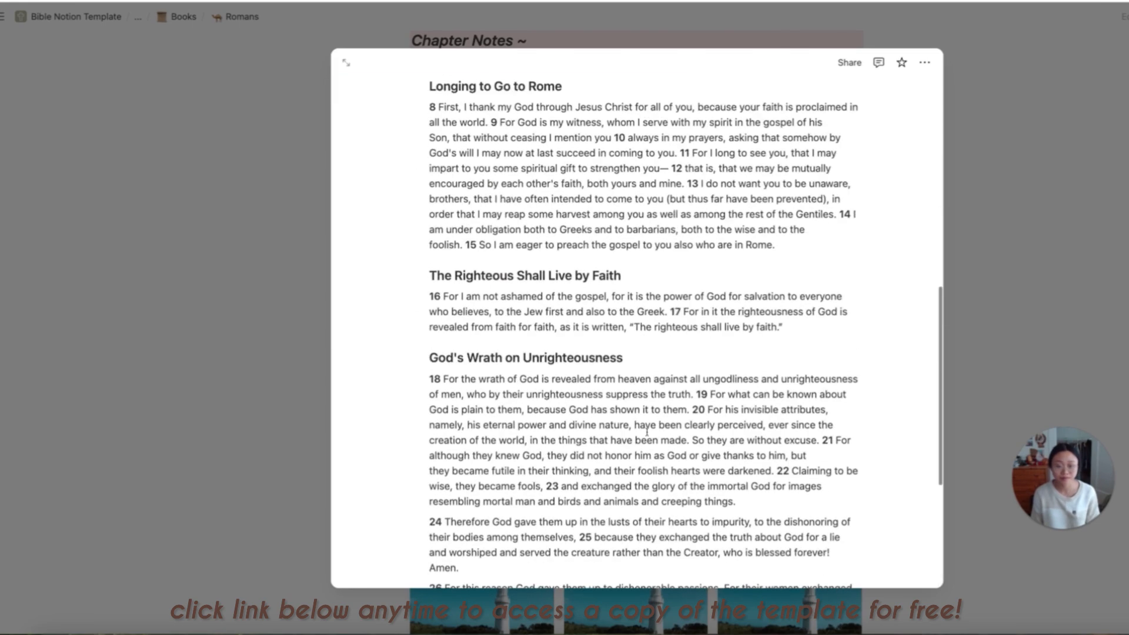
pyautogui.scroll(9, 647, 432)
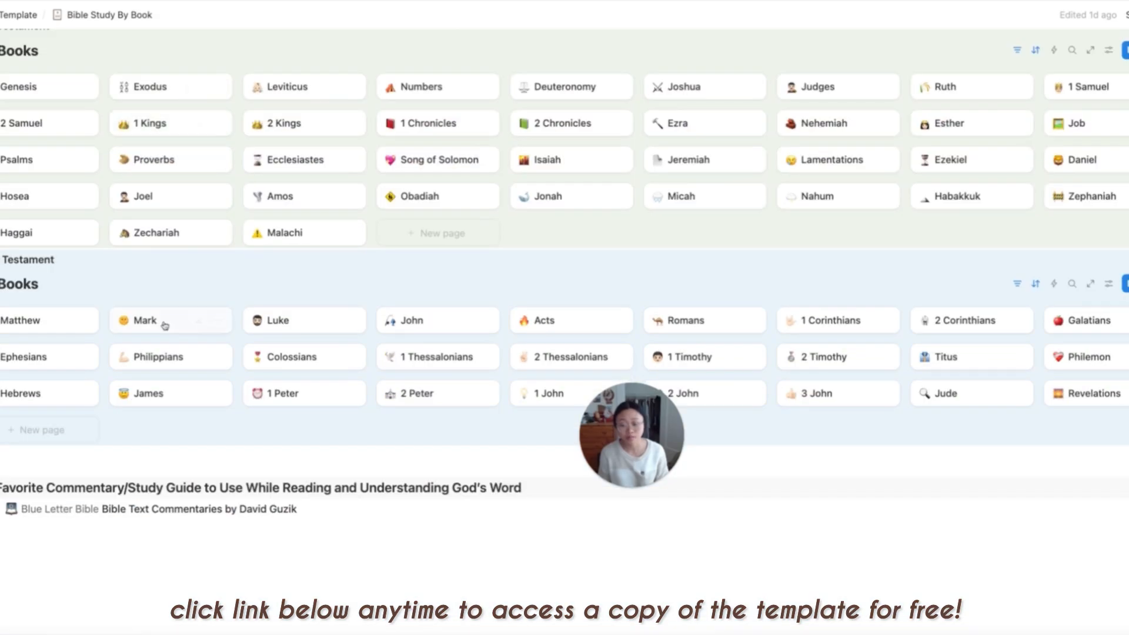
# - Open Chapter 1 of the Mark book and expand its ESV toggle to show the passage text
pyautogui.click(152, 321)
pyautogui.scroll(-9, 535, 406)
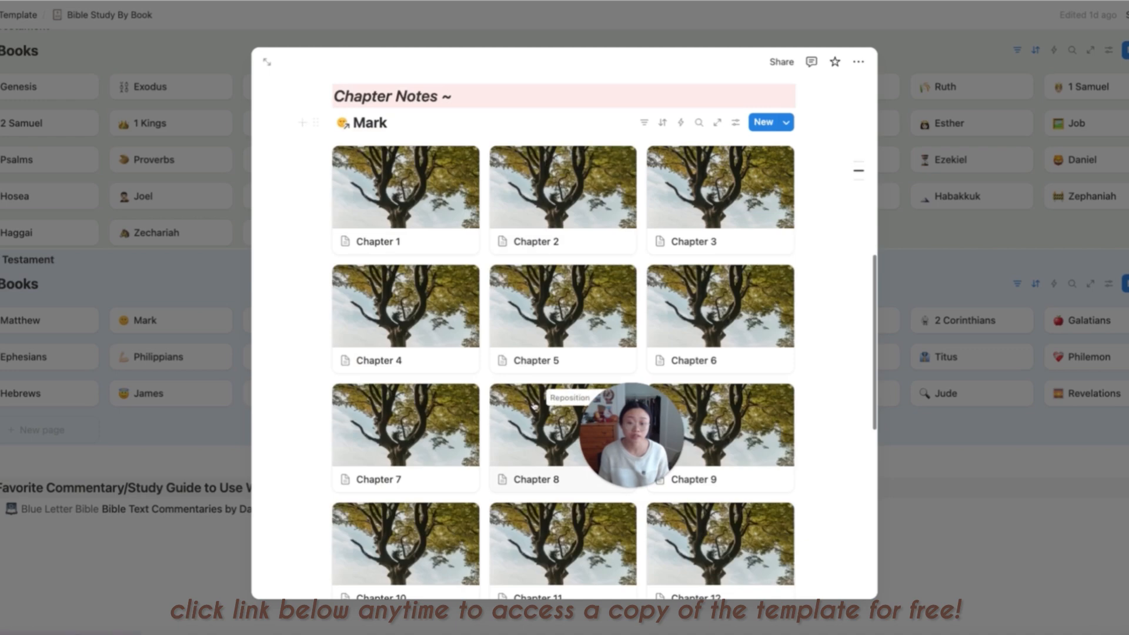
pyautogui.scroll(3, 559, 382)
pyautogui.click(378, 401)
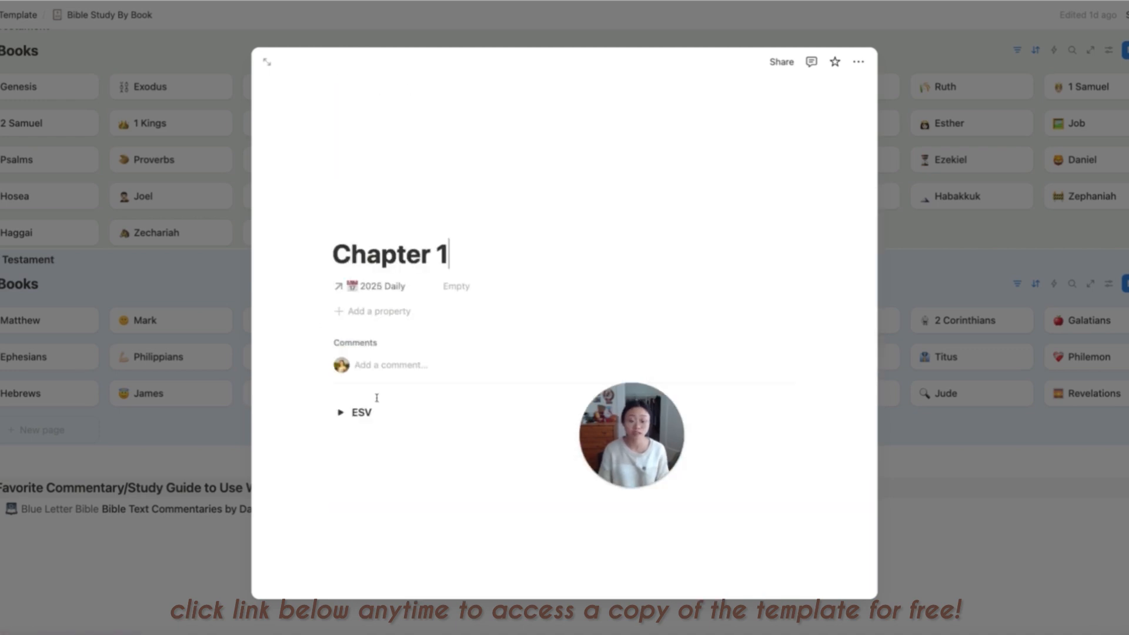
pyautogui.scroll(-1, 392, 421)
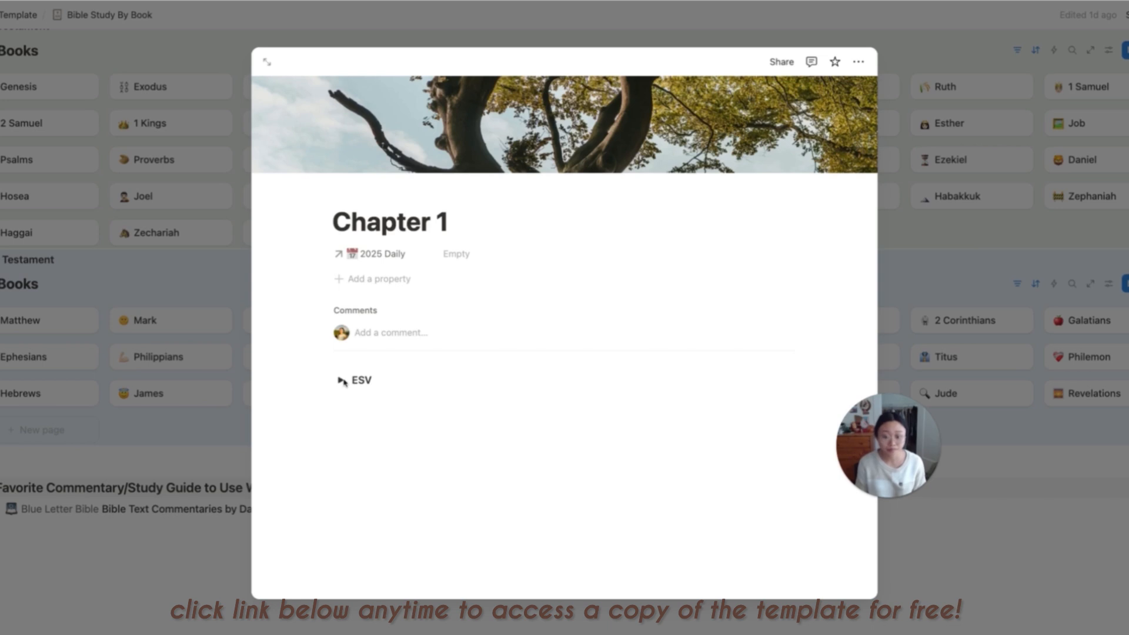
pyautogui.click(342, 381)
pyautogui.scroll(-6, 724, 301)
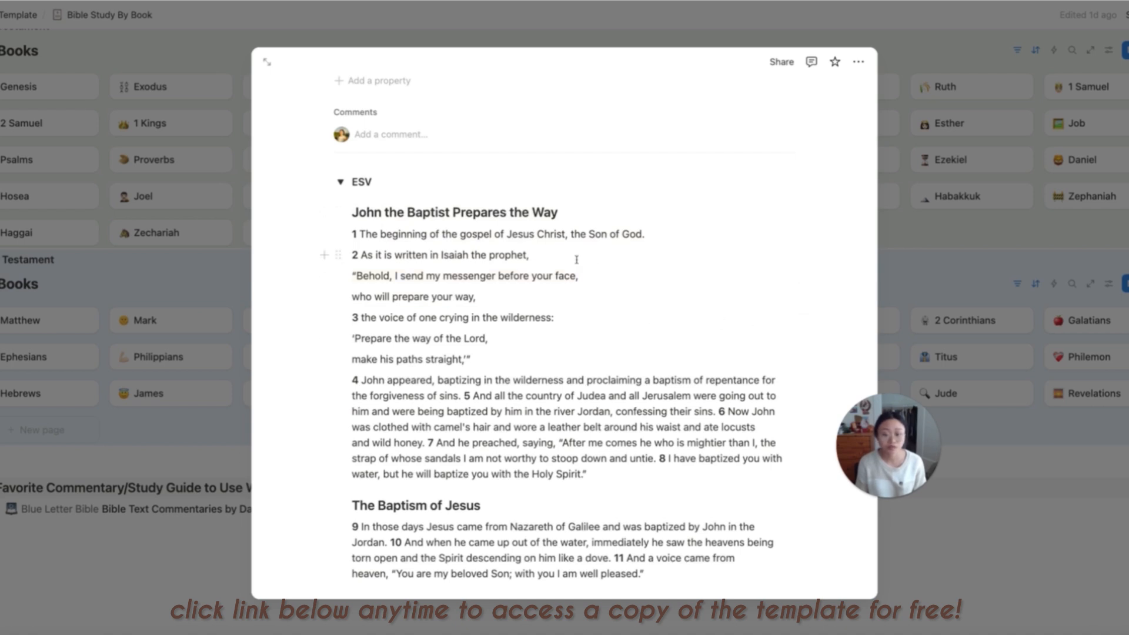
# - Comment "John is baptizing the people" on the paragraph with verses 4 to 8 of Mark Chapter 1
pyautogui.scroll(-4, 576, 260)
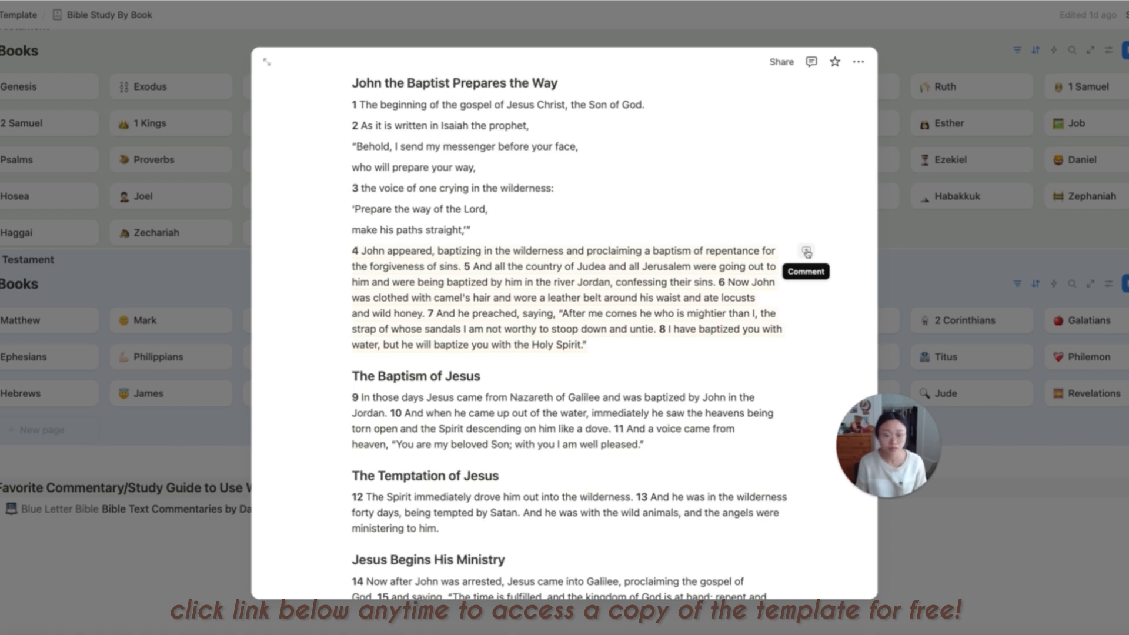
pyautogui.click(806, 252)
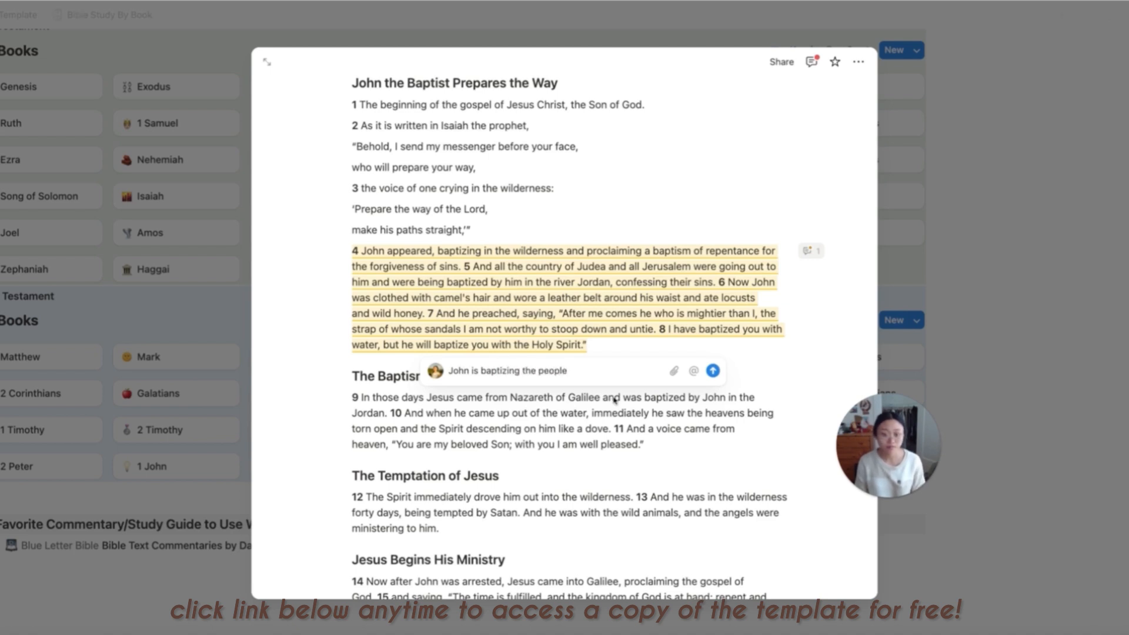
pyautogui.click(713, 371)
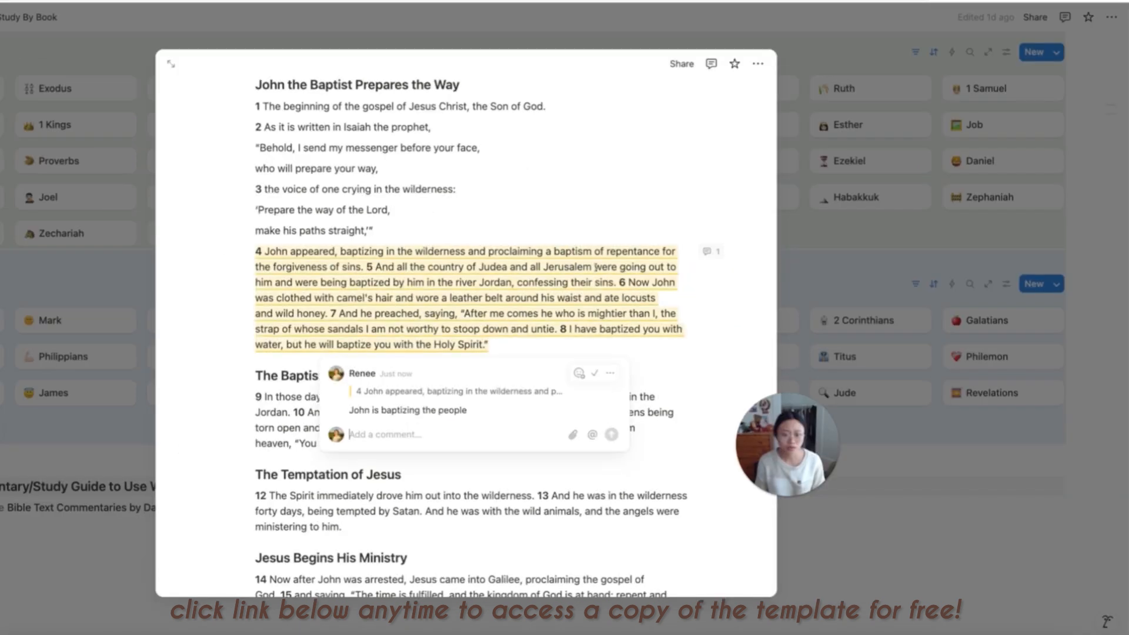
pyautogui.click(681, 298)
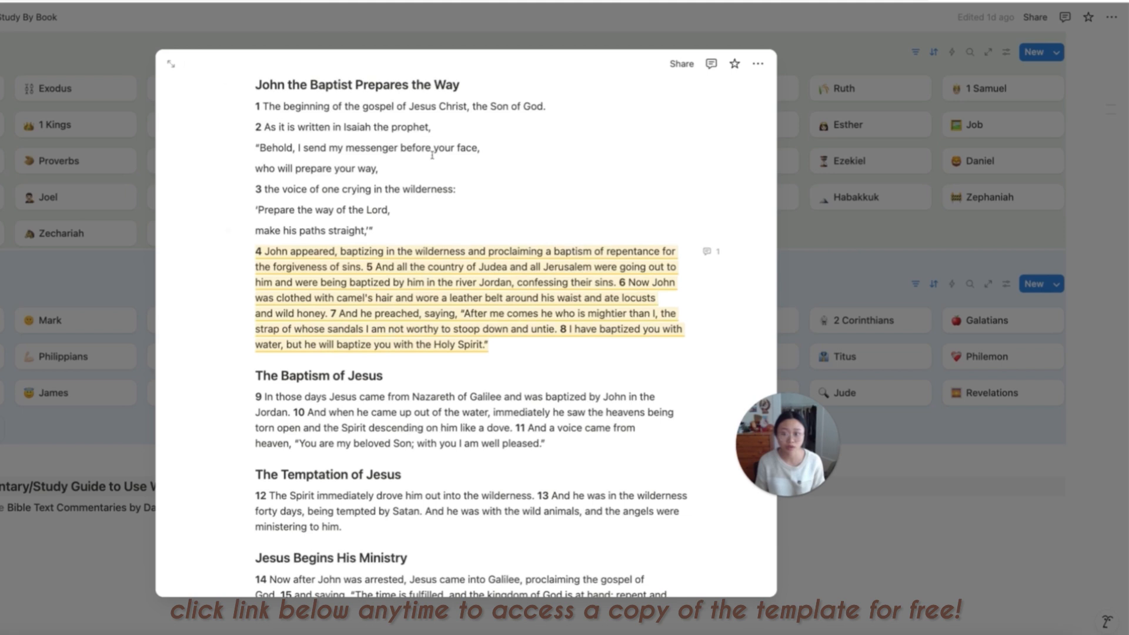
# - Comment "Jesus is telling them to become fishers of men???" on the verses 16 to 20 paragraph, and check the posted comment
pyautogui.scroll(-8, 353, 433)
pyautogui.scroll(4, 353, 434)
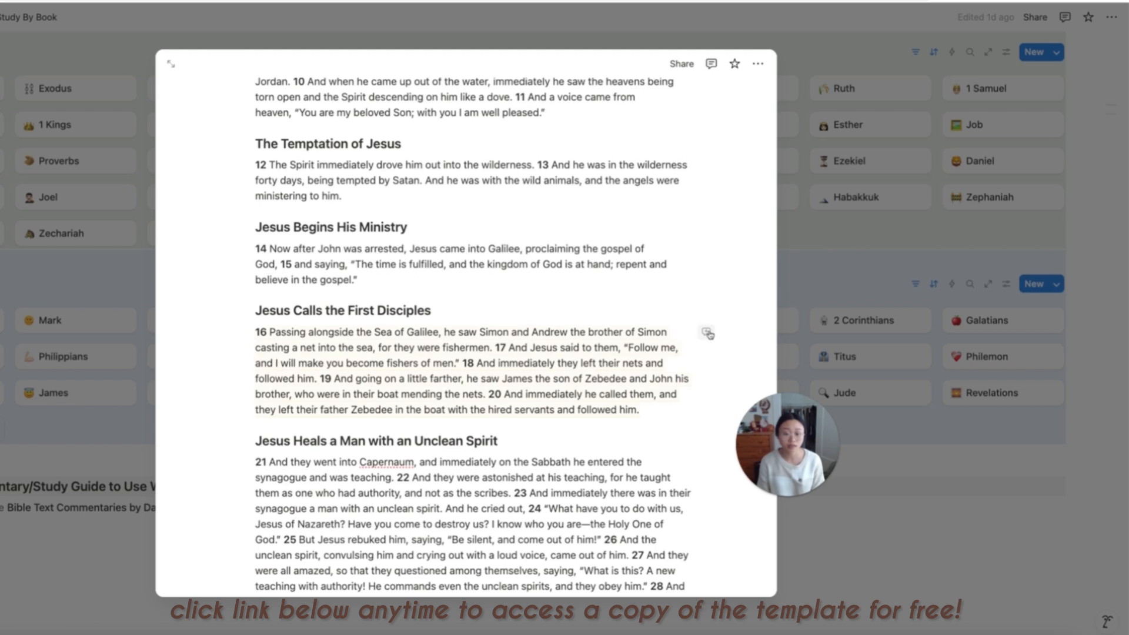
pyautogui.click(708, 332)
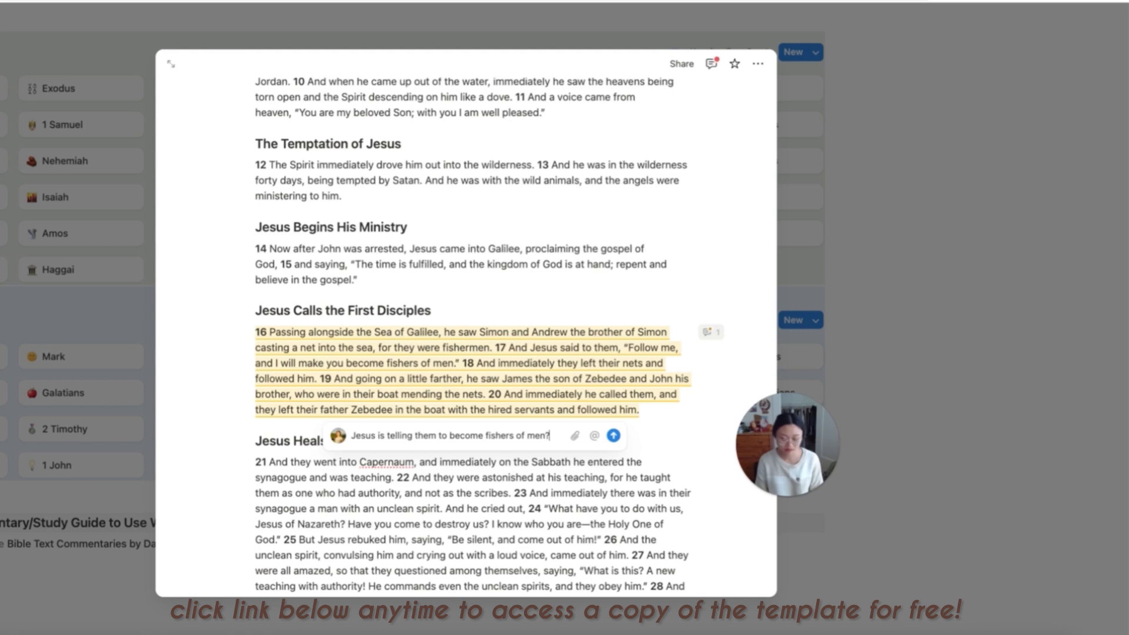
pyautogui.click(614, 436)
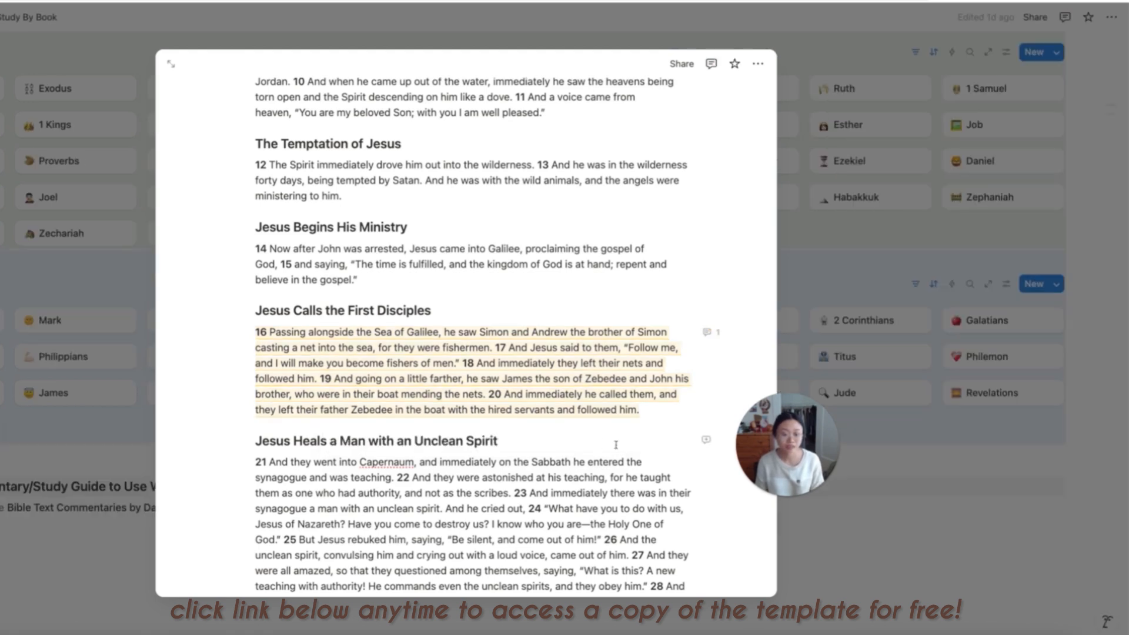
pyautogui.click(712, 333)
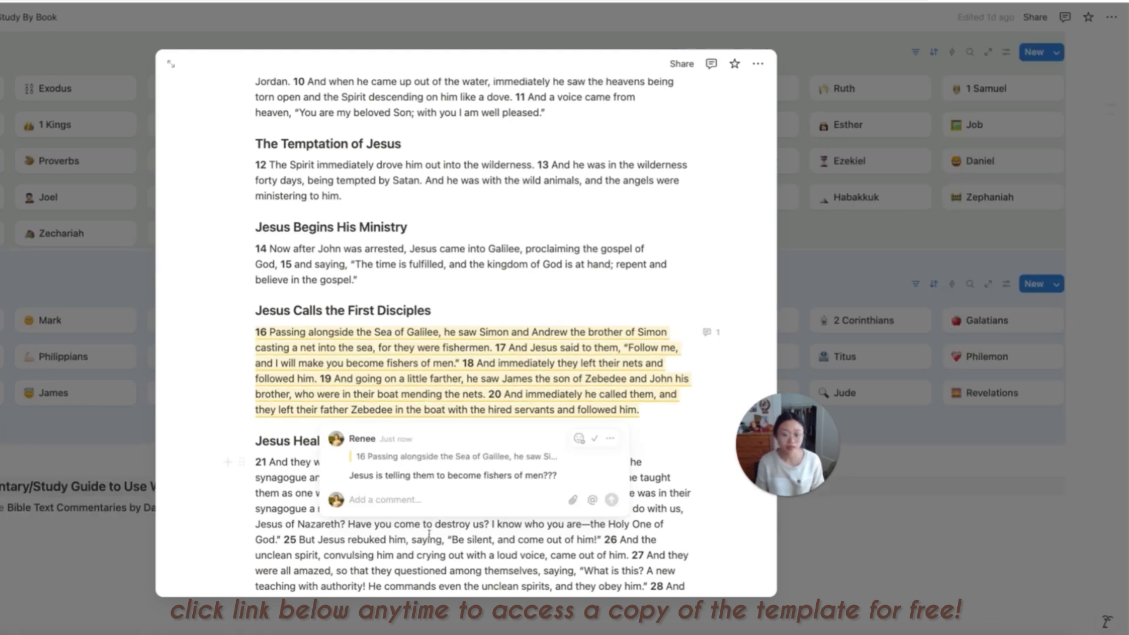
pyautogui.press('Escape')
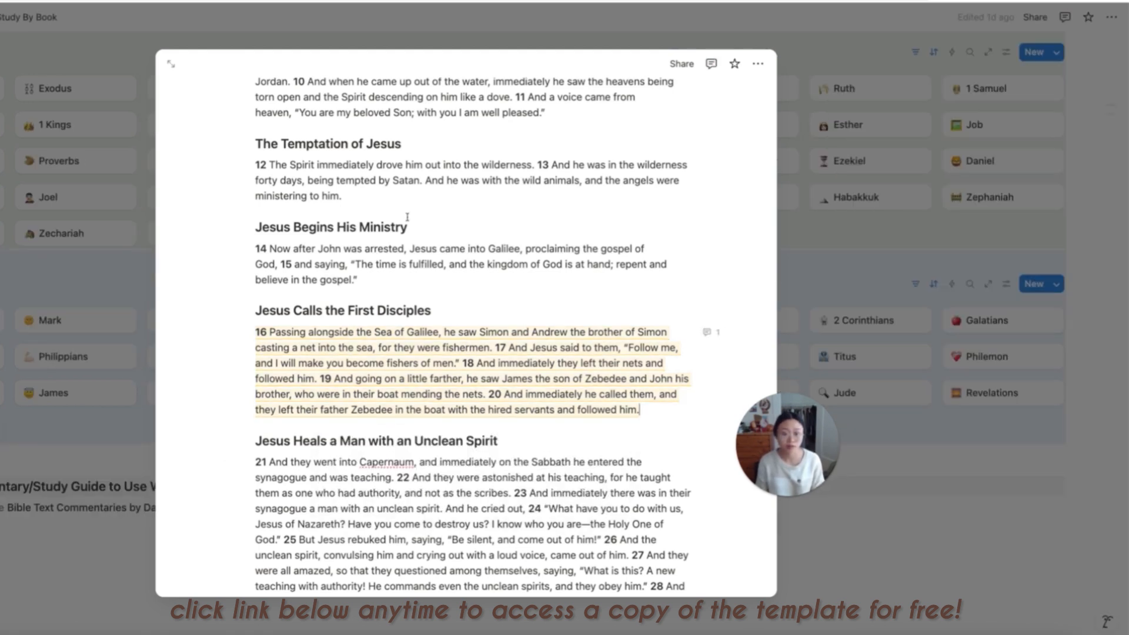
# - Open Mark Chapter 1 as a full page and review all its comments beside the text
pyautogui.click(172, 64)
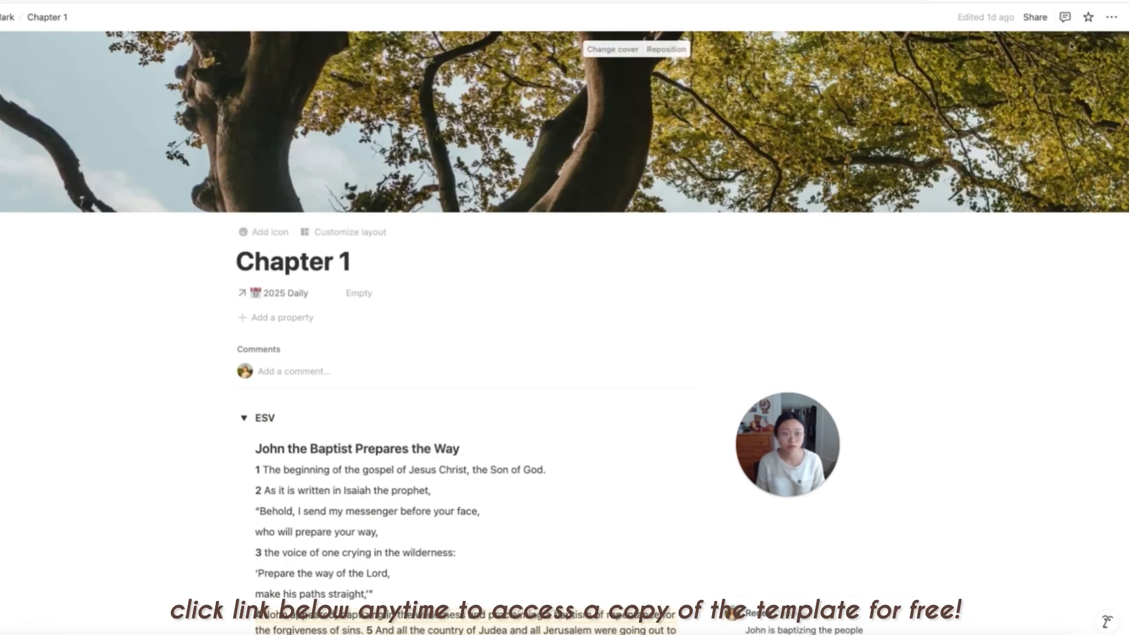
pyautogui.click(1065, 17)
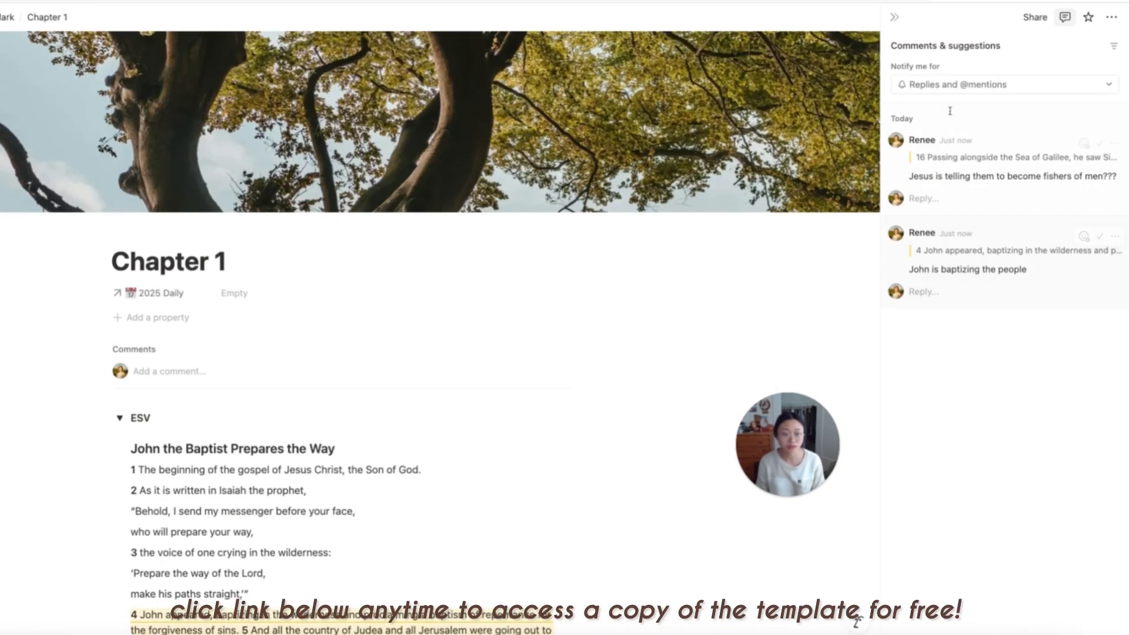
pyautogui.scroll(-5, 386, 434)
pyautogui.scroll(1, 387, 434)
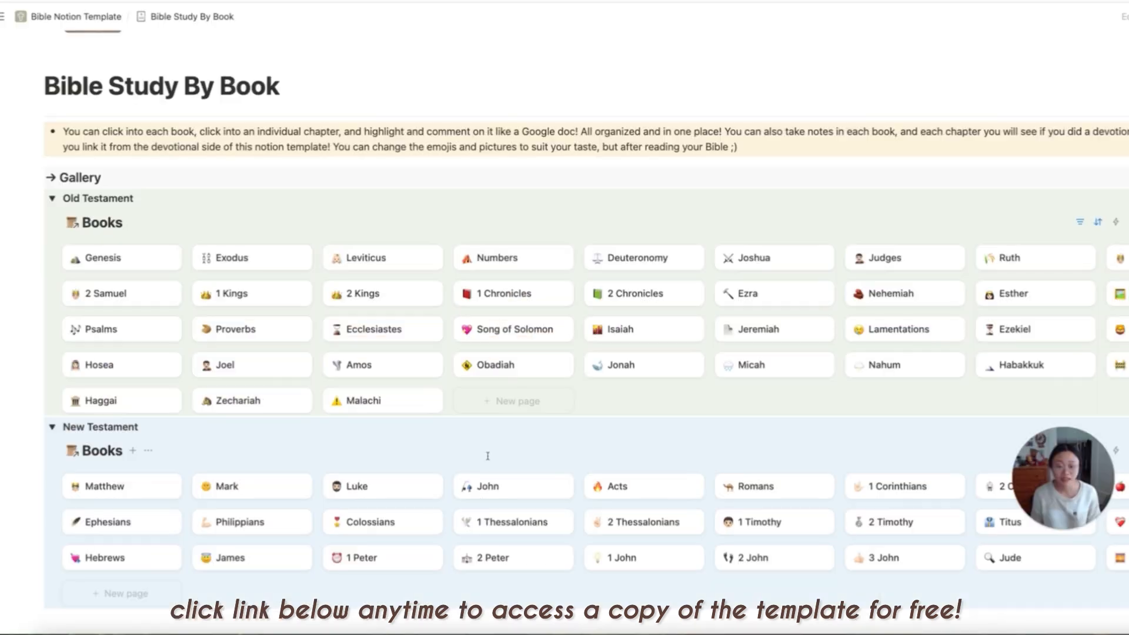
# - Open the 3 John book from the New Testament gallery, look over its properties and chapter notes, and close it
pyautogui.scroll(-3, 899, 365)
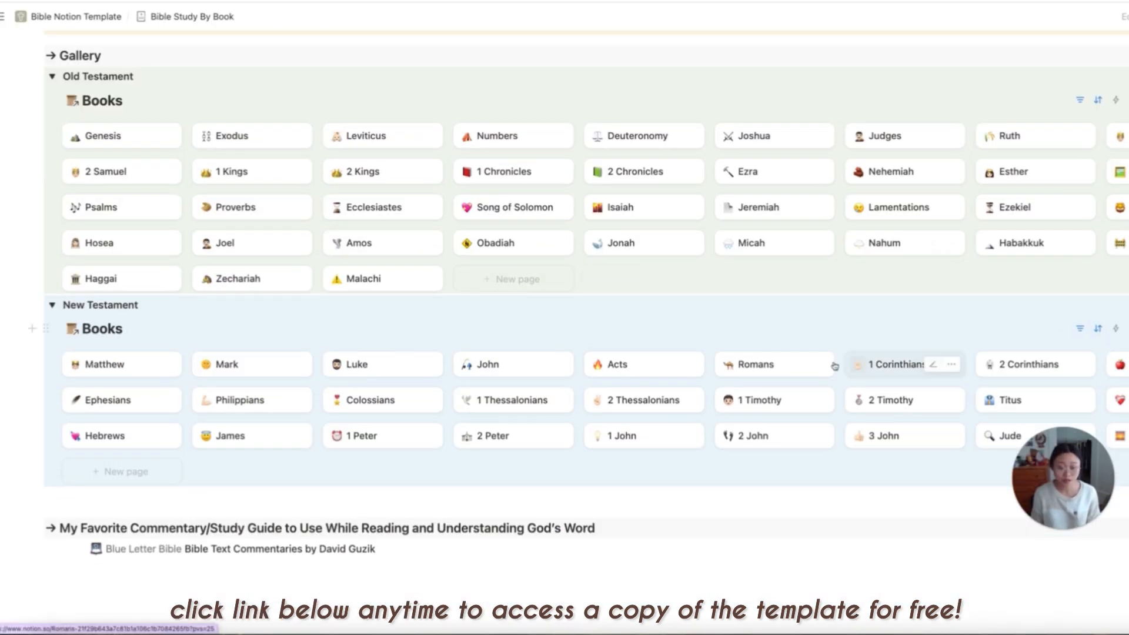
pyautogui.click(885, 436)
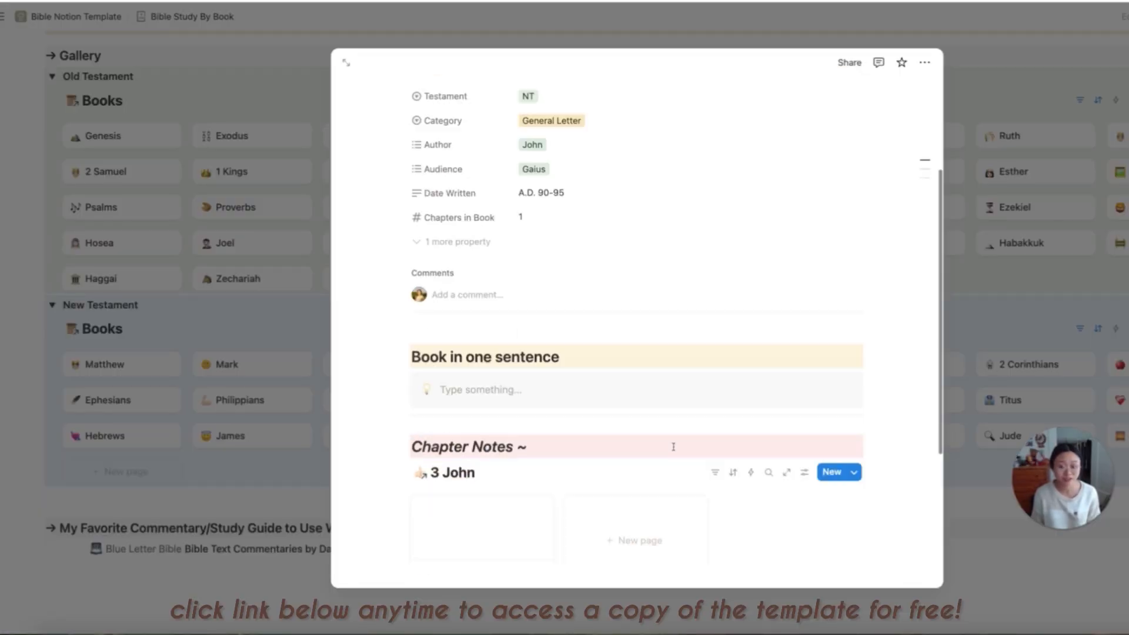
pyautogui.scroll(-5, 674, 451)
pyautogui.scroll(2, 675, 451)
pyautogui.click(1044, 344)
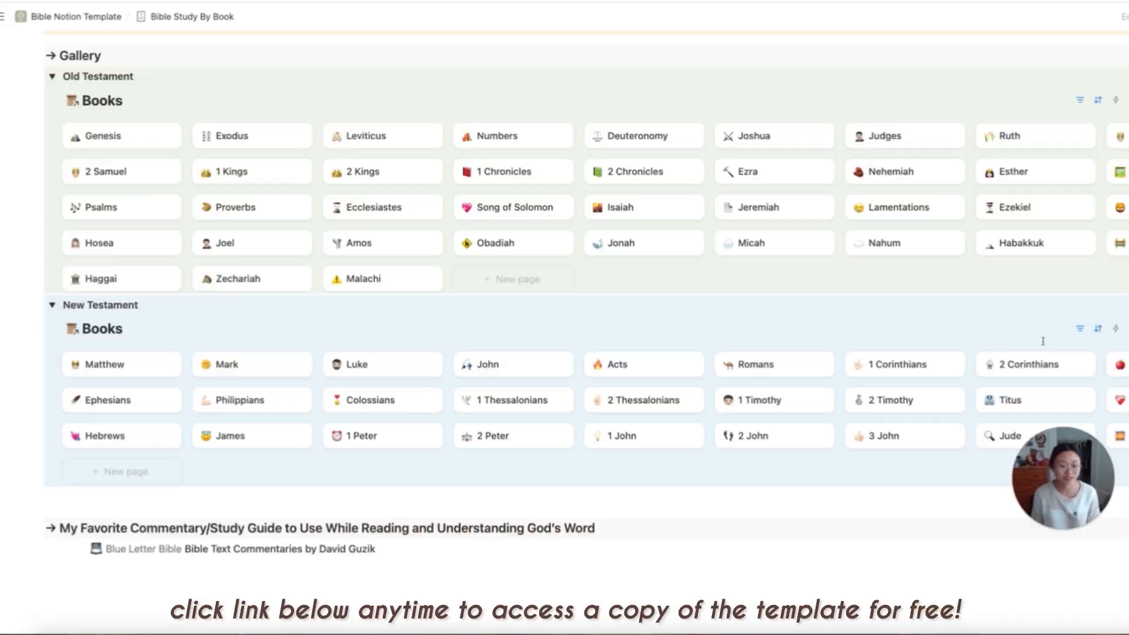
# - Open the Mark book again, look over its gallery of chapter notes, and close it
pyautogui.click(227, 364)
pyautogui.scroll(-10, 742, 452)
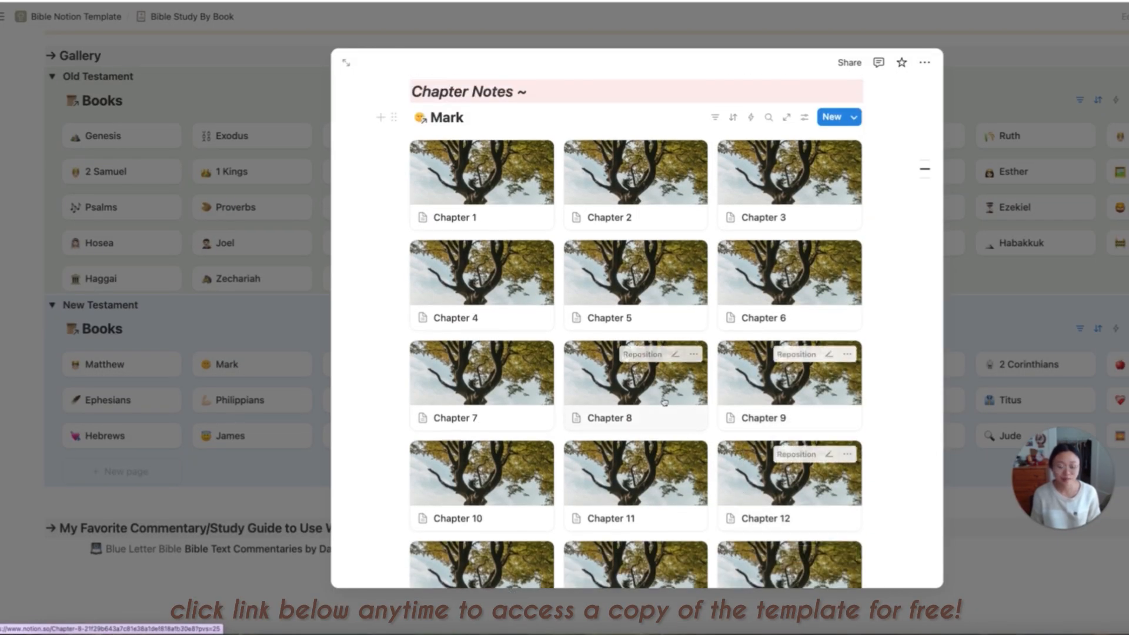
pyautogui.click(976, 568)
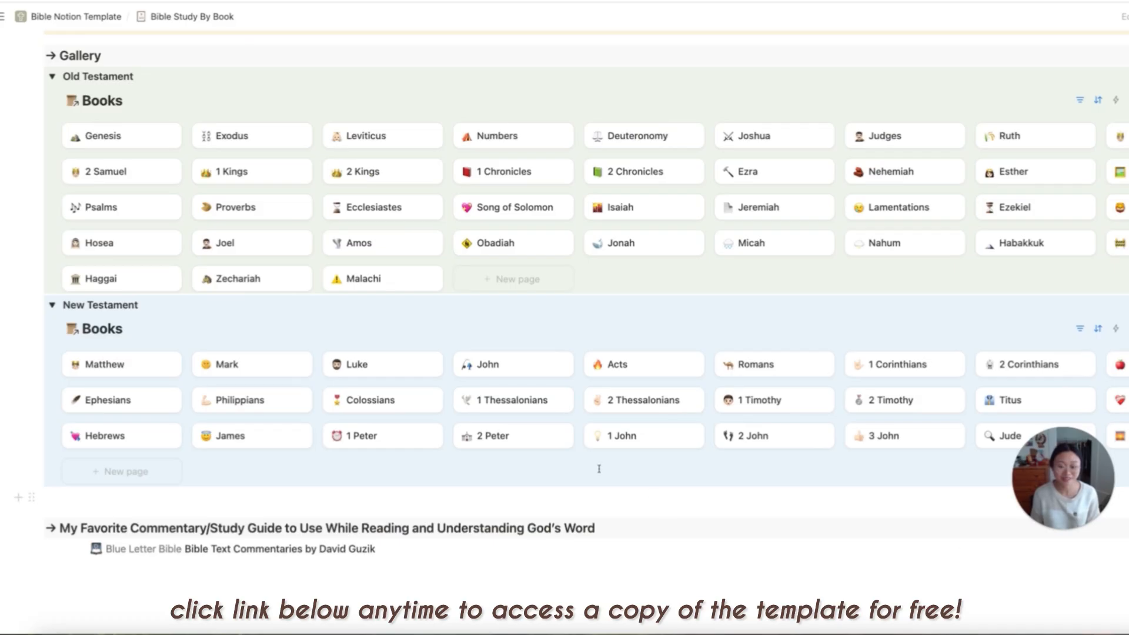
# - Look over the Jan 2025 gallery on the Daily Time With God page and open the blank entry following January 10
pyautogui.click(236, 215)
pyautogui.scroll(-3, 745, 382)
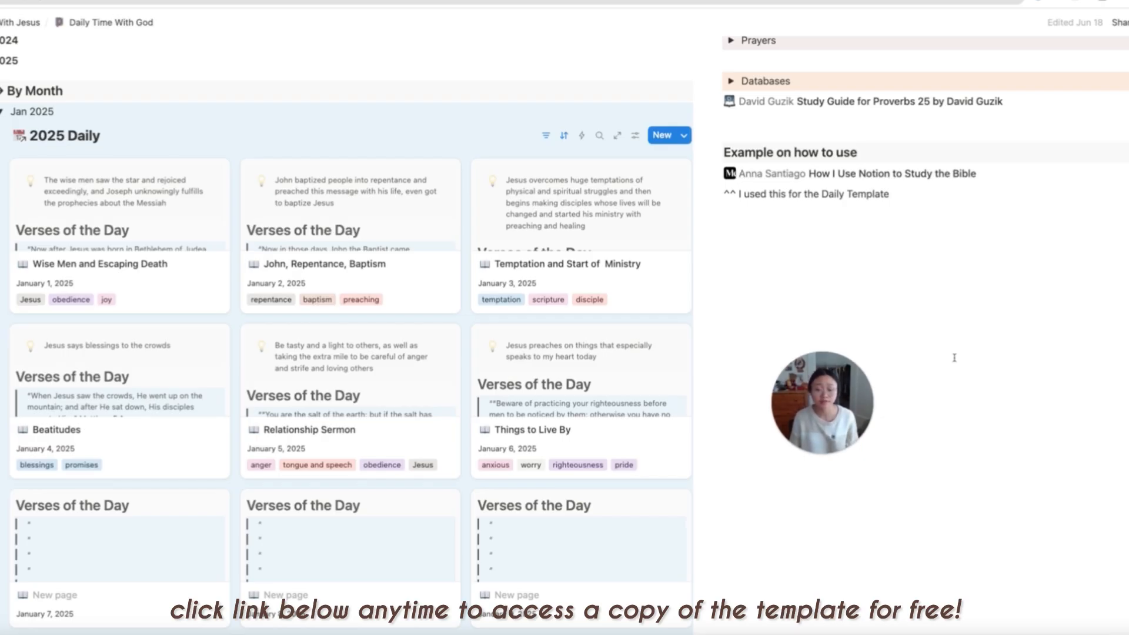
pyautogui.scroll(-5, 364, 247)
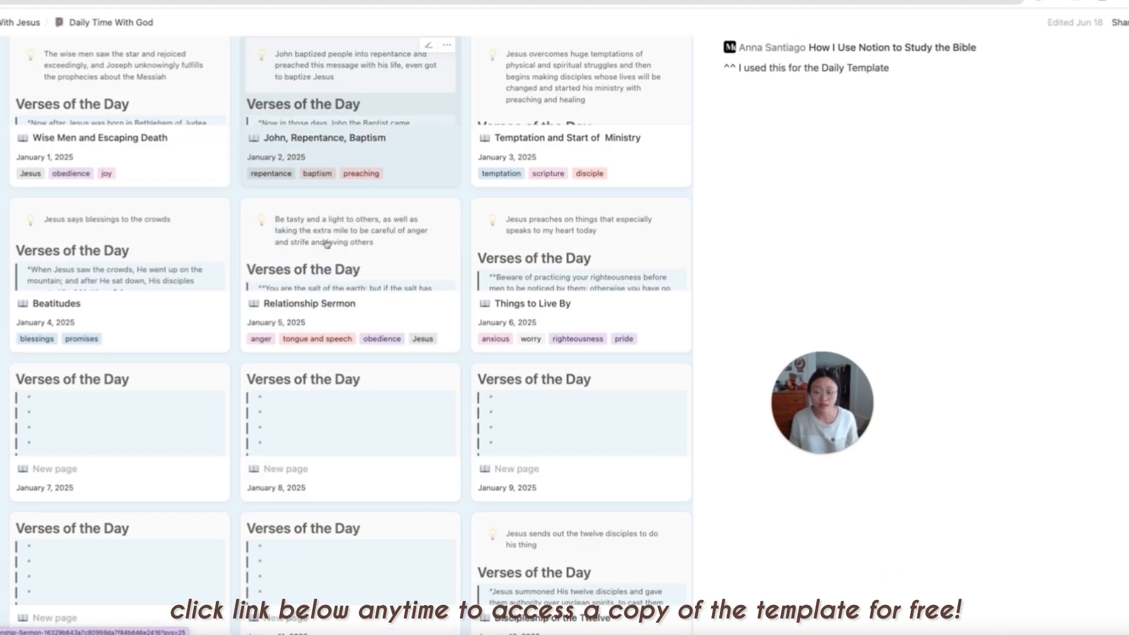
pyautogui.scroll(3, 388, 247)
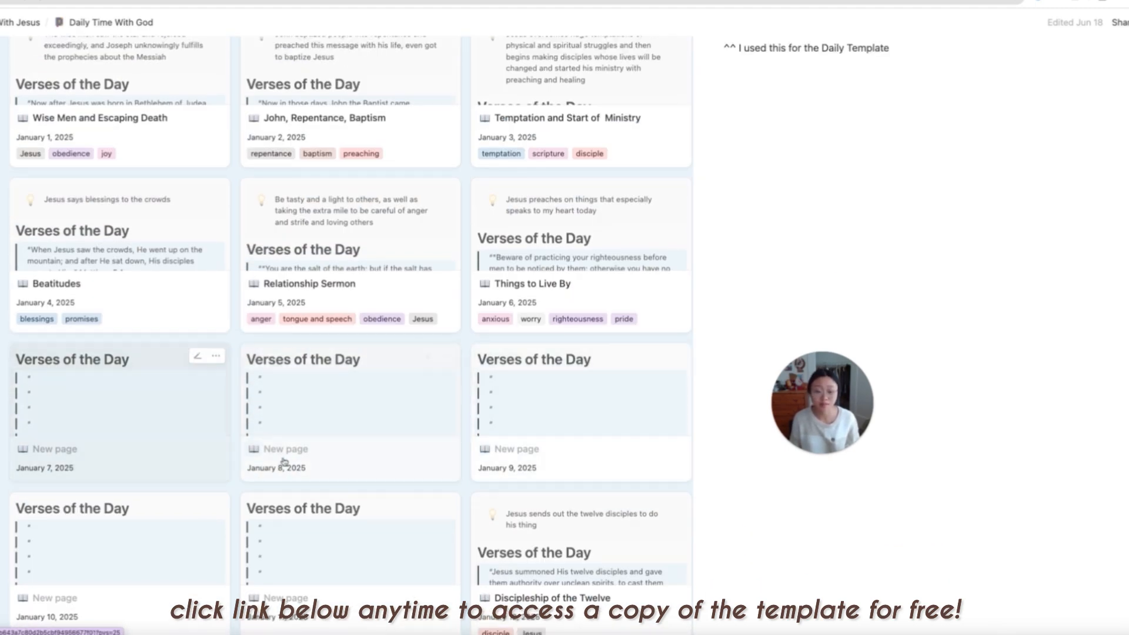
pyautogui.scroll(-4, 236, 452)
pyautogui.scroll(-4, 504, 367)
pyautogui.click(317, 109)
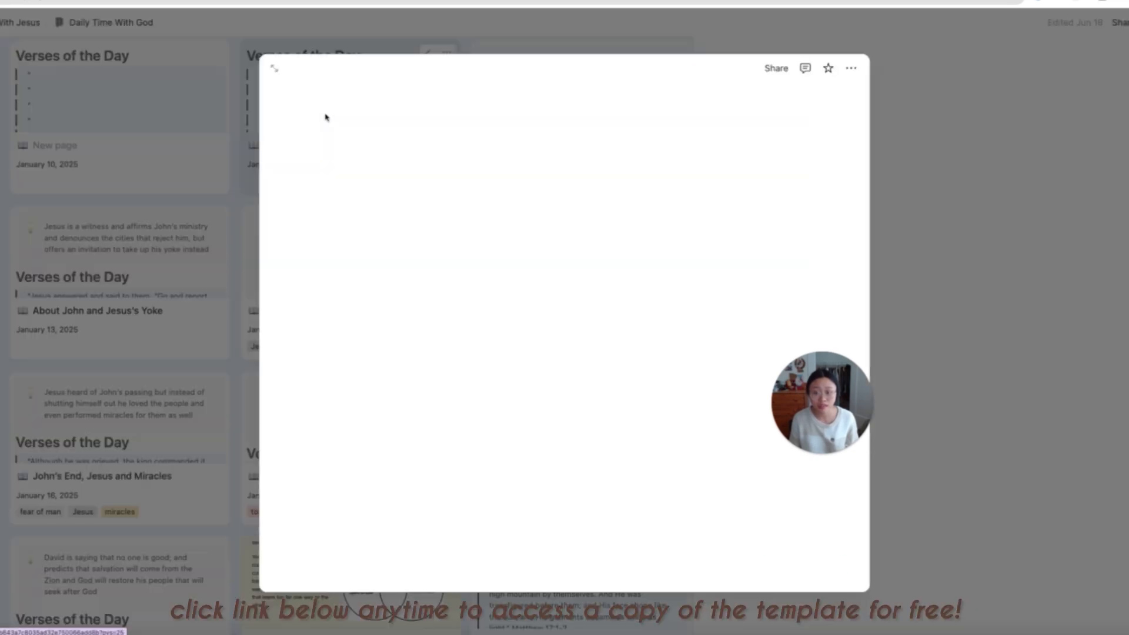
# - Look over the blank January 11, 2025 entry's properties and sections, and close it
pyautogui.scroll(-4, 500, 431)
pyautogui.scroll(4, 499, 431)
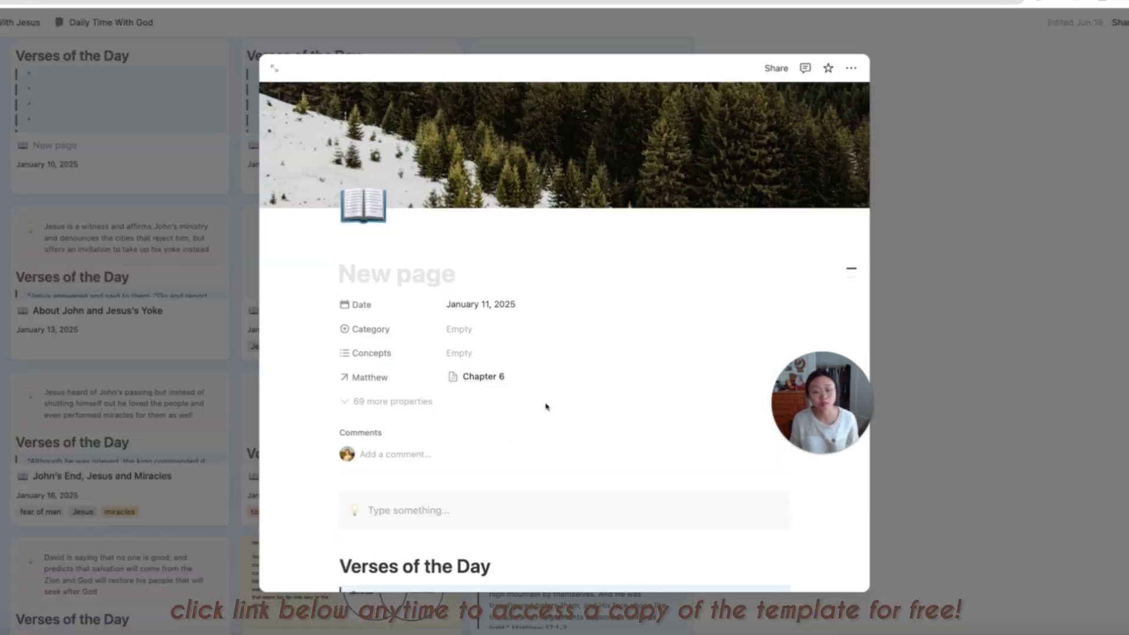
pyautogui.scroll(-3, 546, 404)
pyautogui.click(1042, 261)
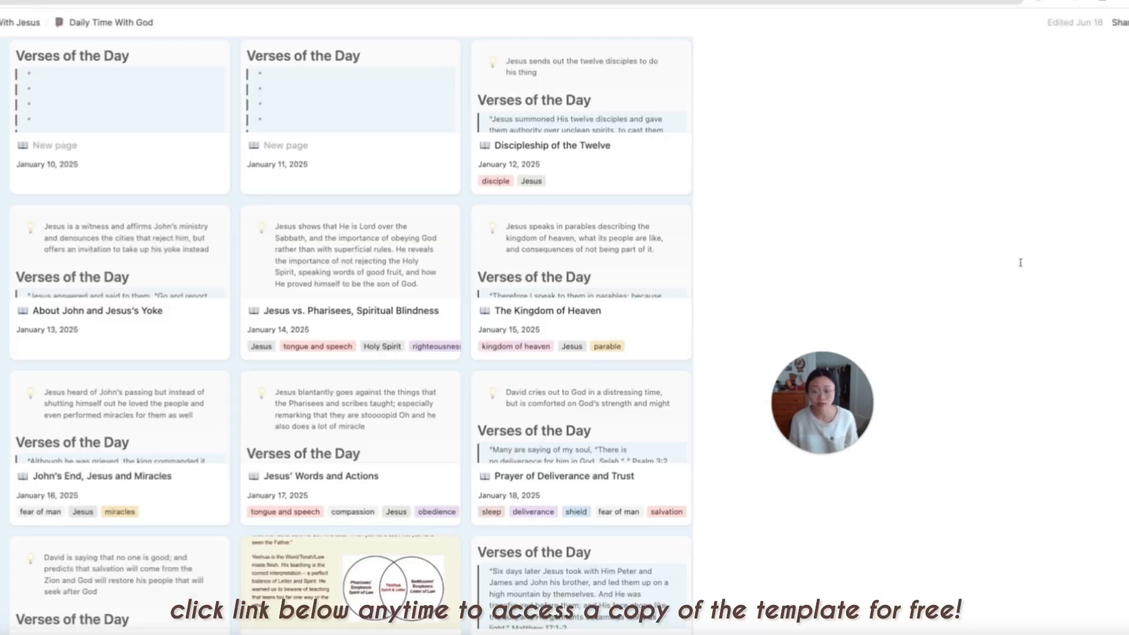
# - Look through the monthly galleries of daily entries from January to June 2025 and return to the start of the page
pyautogui.scroll(-1, 547, 285)
pyautogui.scroll(-12, 547, 286)
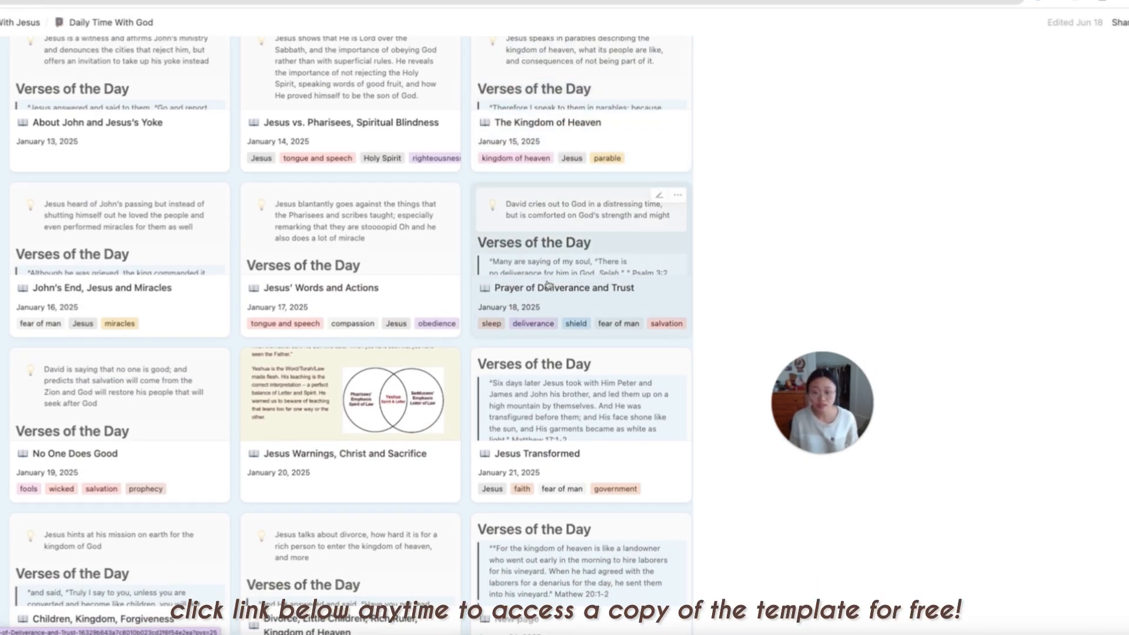
pyautogui.scroll(-20, 547, 285)
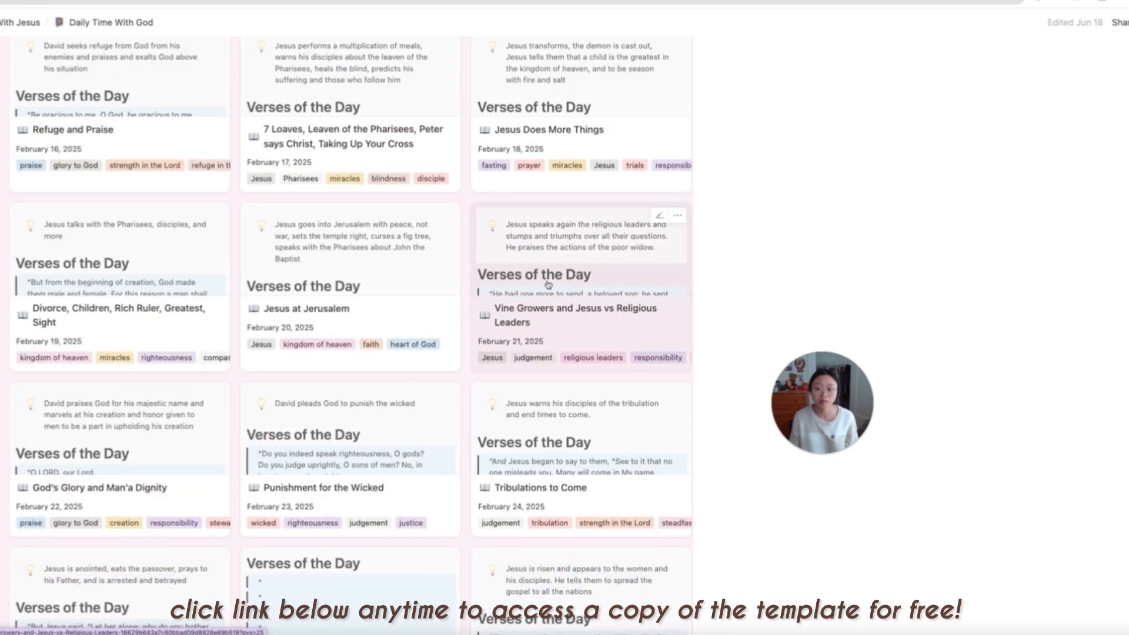
pyautogui.scroll(-18, 546, 285)
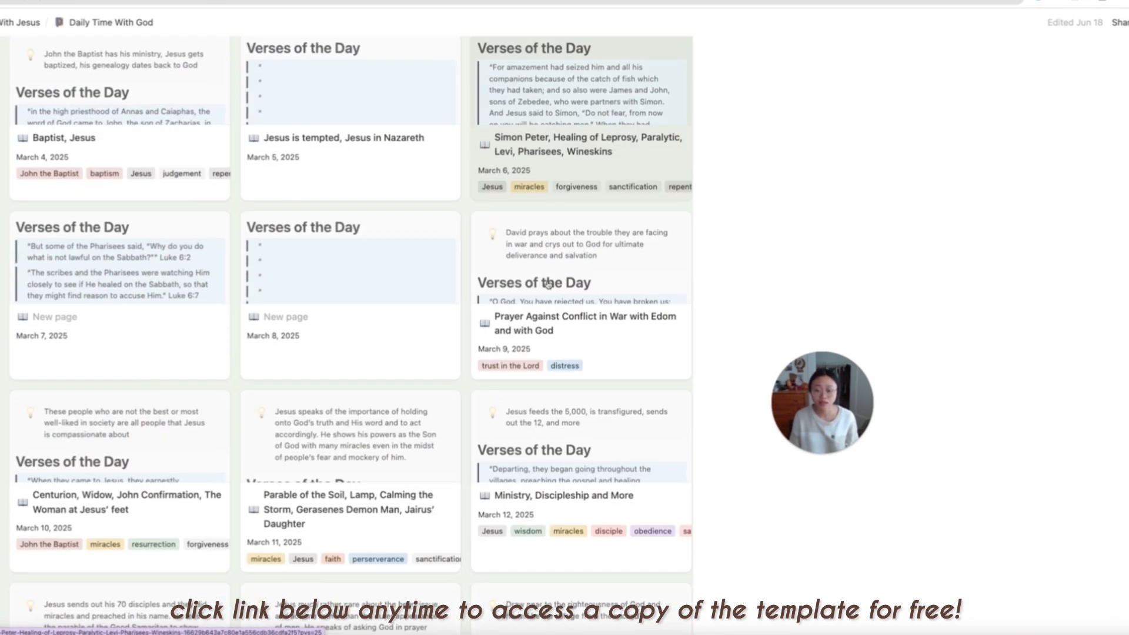
pyautogui.scroll(-16, 394, 241)
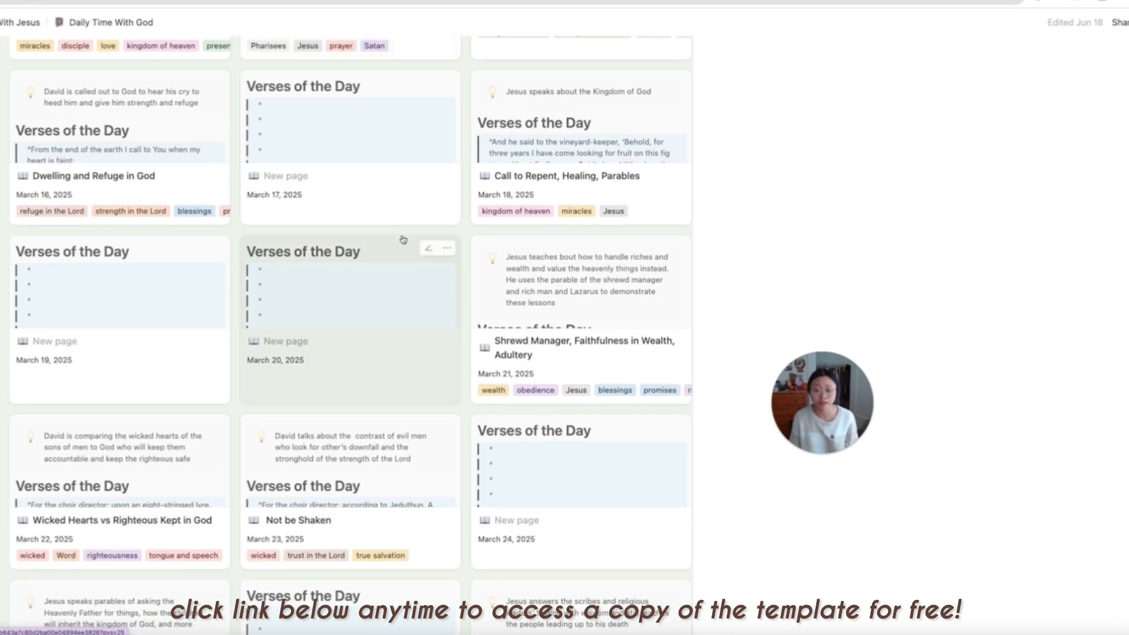
pyautogui.scroll(-18, 403, 239)
pyautogui.scroll(-1, 403, 239)
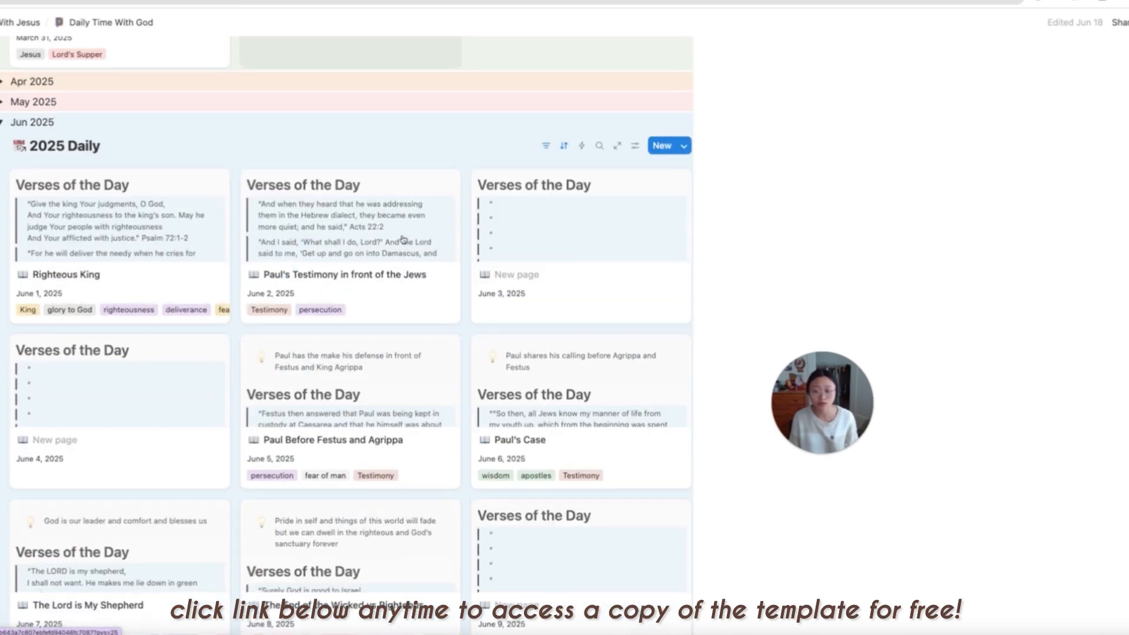
pyautogui.scroll(-20, 441, 294)
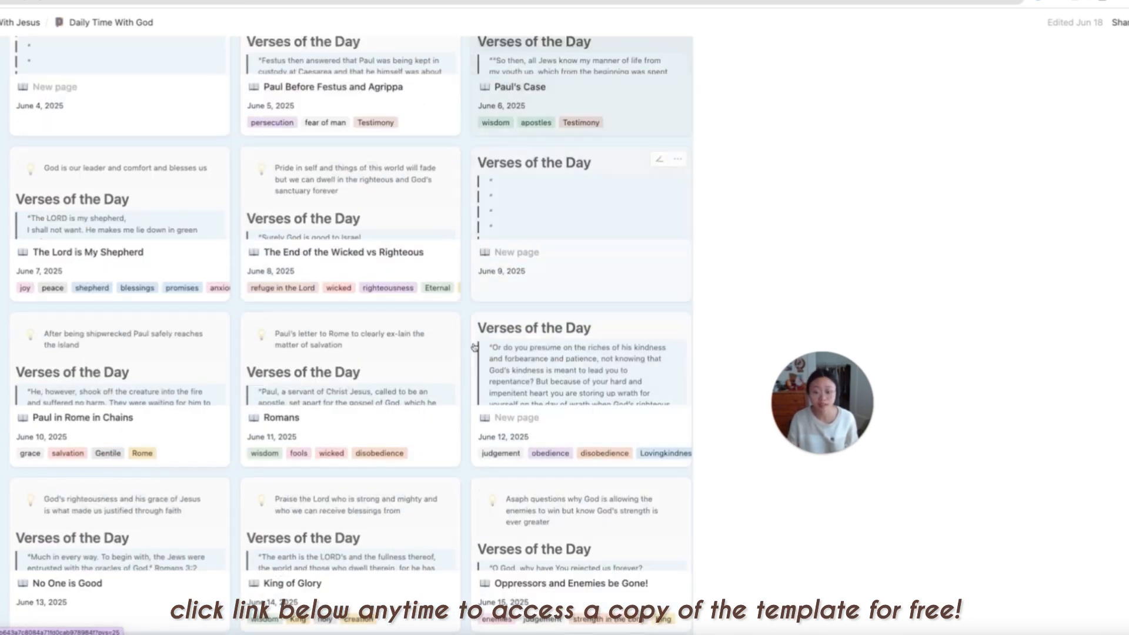
pyautogui.scroll(20, 474, 347)
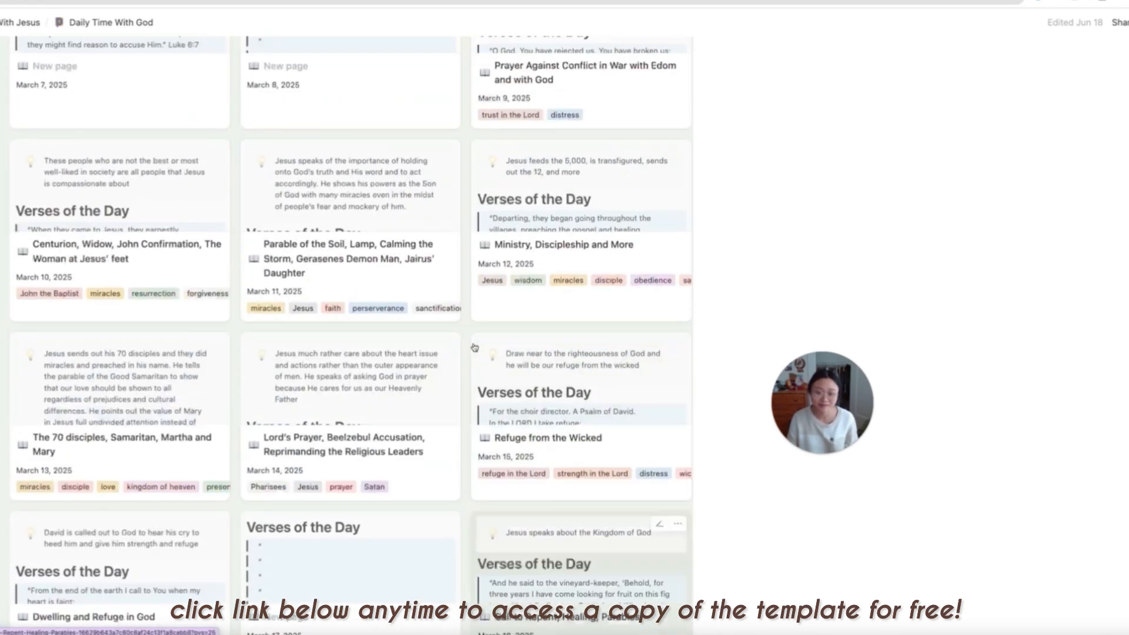
pyautogui.scroll(5, 474, 347)
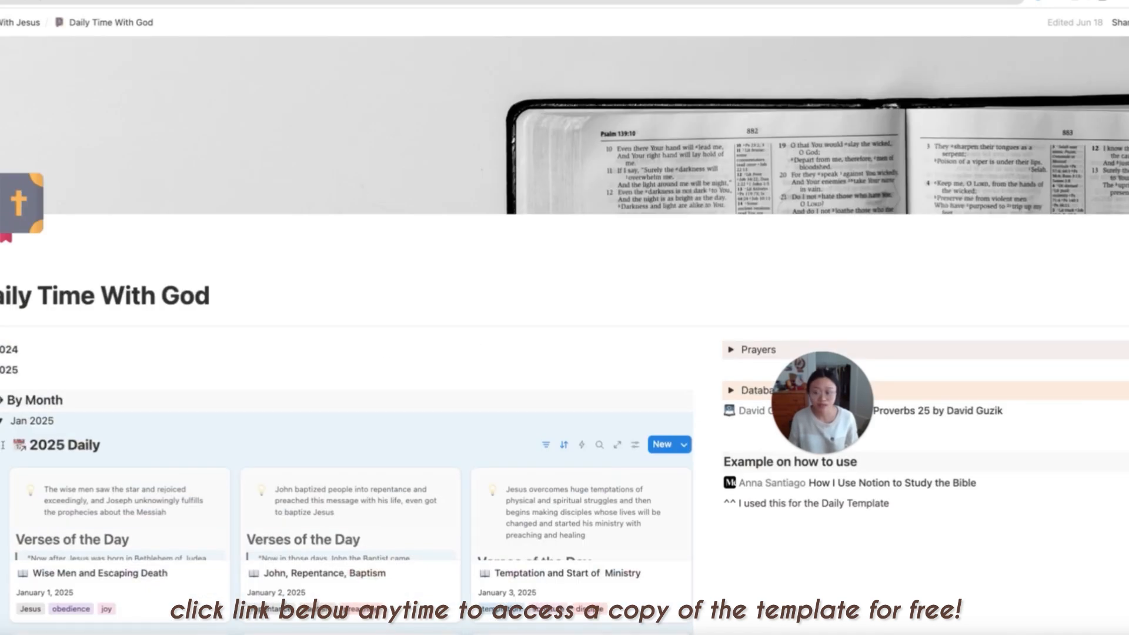
# - Open the 2025 Daily database as a full page and look over its January, February, March and April tables
pyautogui.click(25, 452)
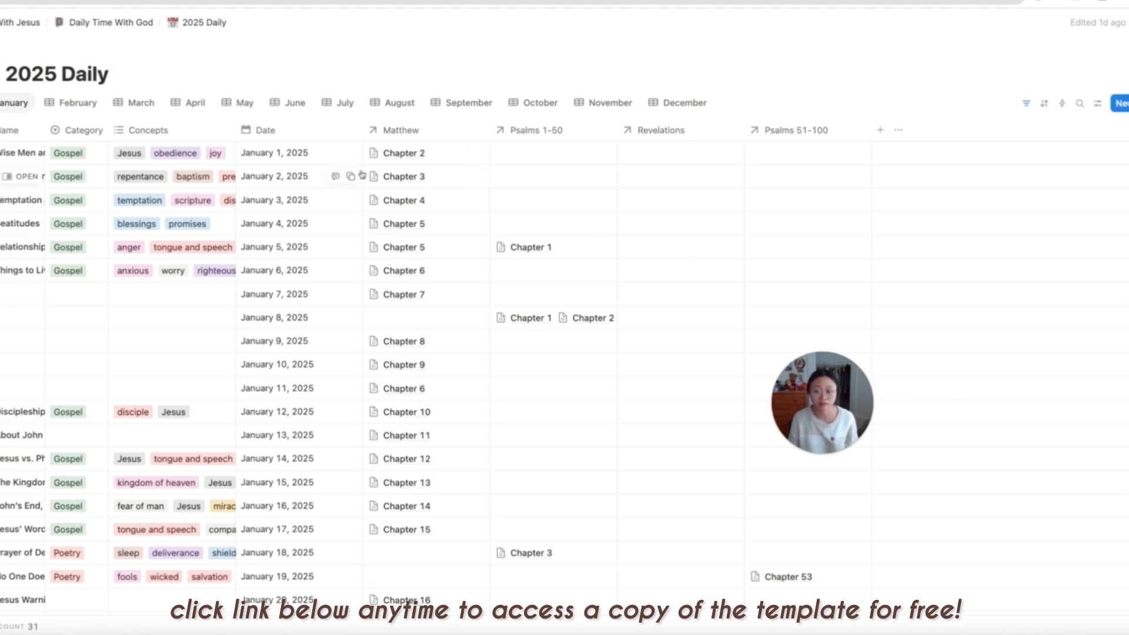
pyautogui.scroll(-4, 580, 398)
pyautogui.click(71, 101)
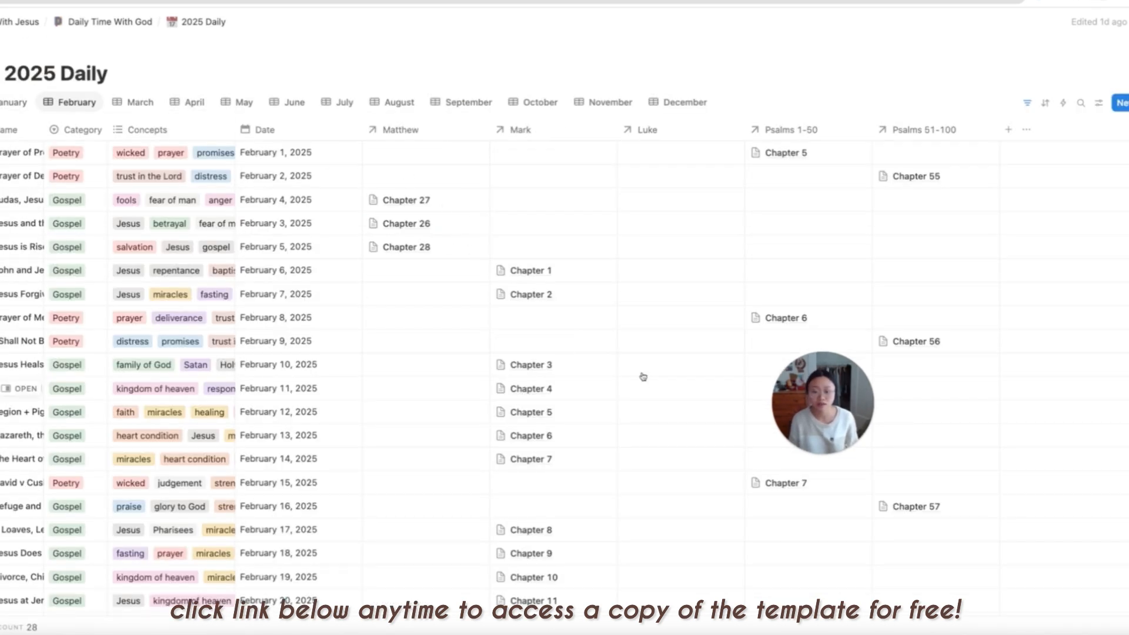
pyautogui.click(134, 101)
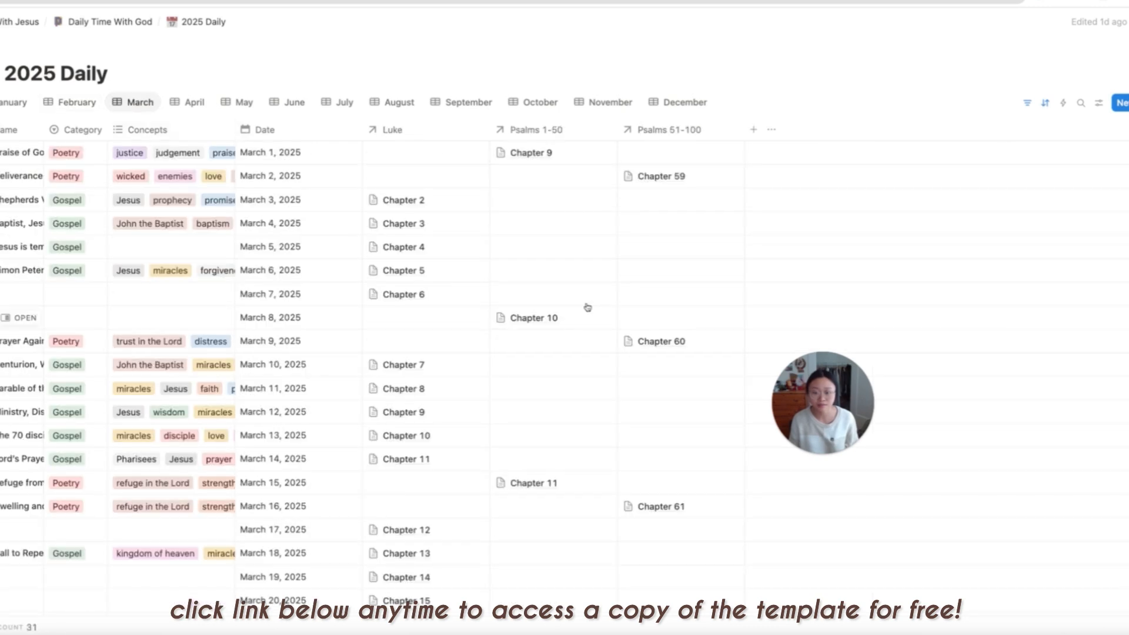
pyautogui.click(203, 109)
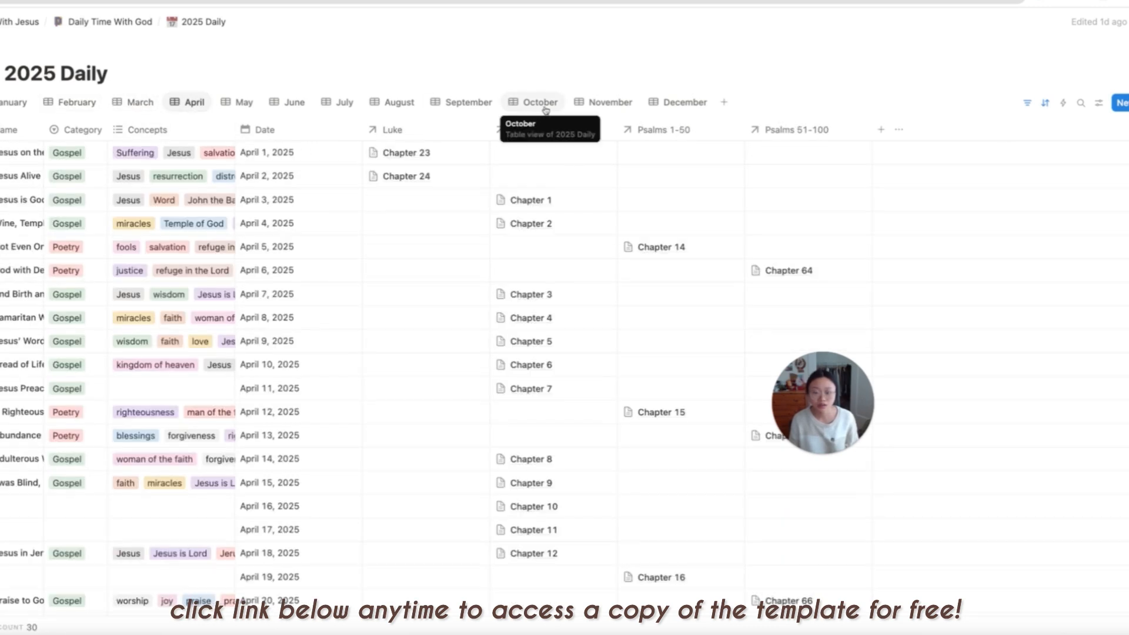
# - Look over the December table of 2025 Daily through to its final dates
pyautogui.click(660, 111)
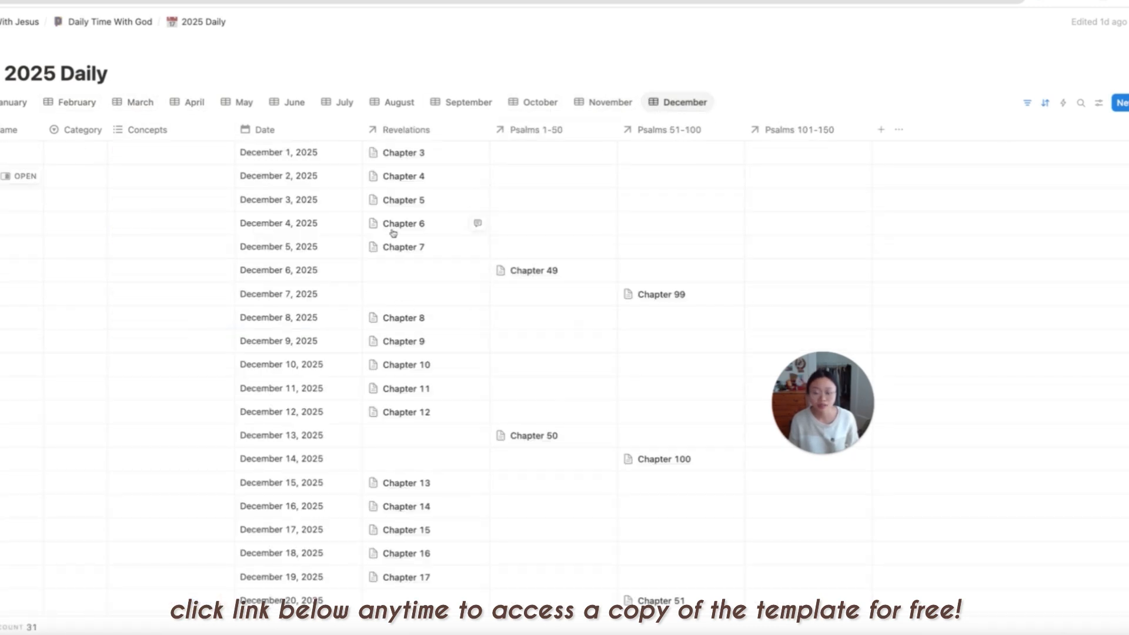
pyautogui.scroll(-1, 365, 351)
pyautogui.scroll(-7, 430, 249)
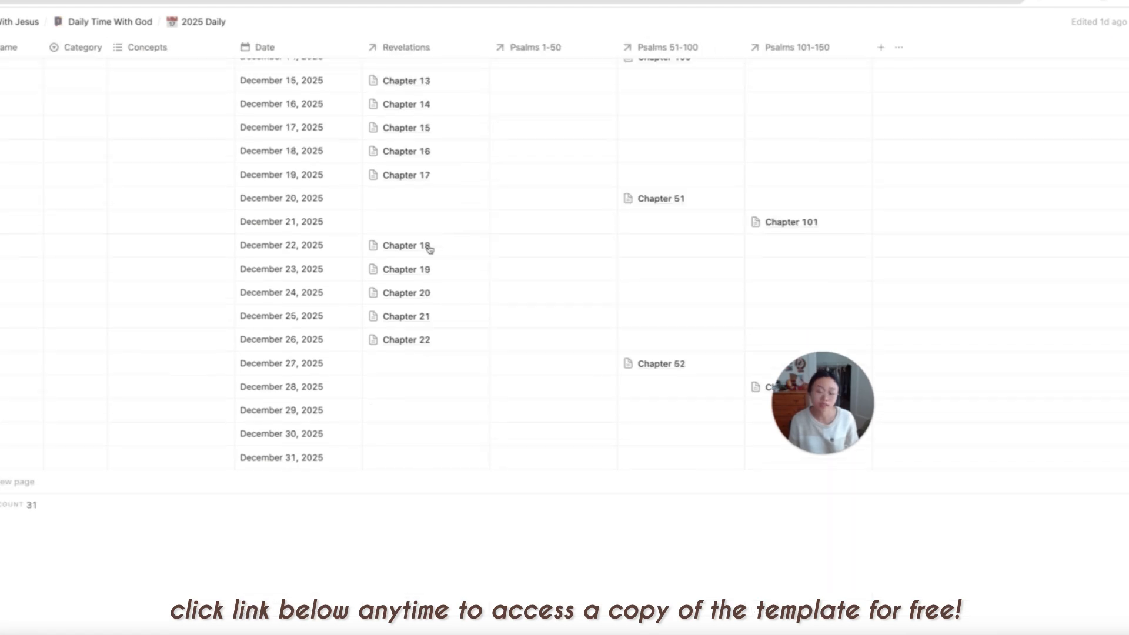
pyautogui.scroll(7, 430, 250)
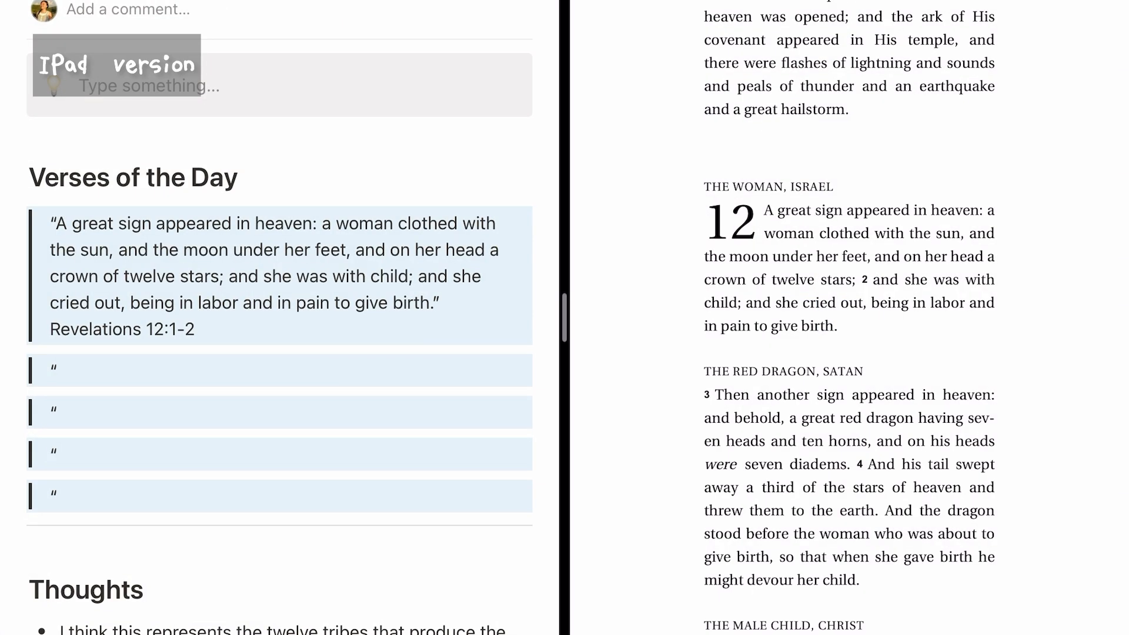
# - Copy verses 5-6 of Revelation 12 into the second Verses of the Day quote and start the Revelations reference after them
pyautogui.scroll(-6, 849, 317)
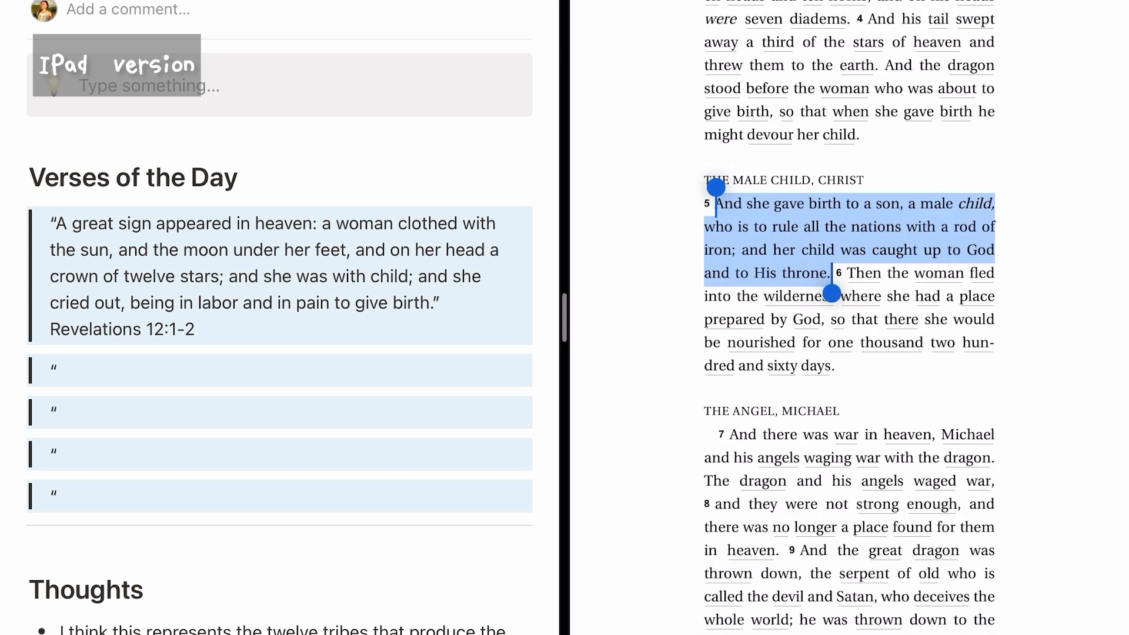
pyautogui.moveTo(832, 293); pyautogui.dragTo(836, 386)
pyautogui.press('super+c')
pyautogui.click(77, 370)
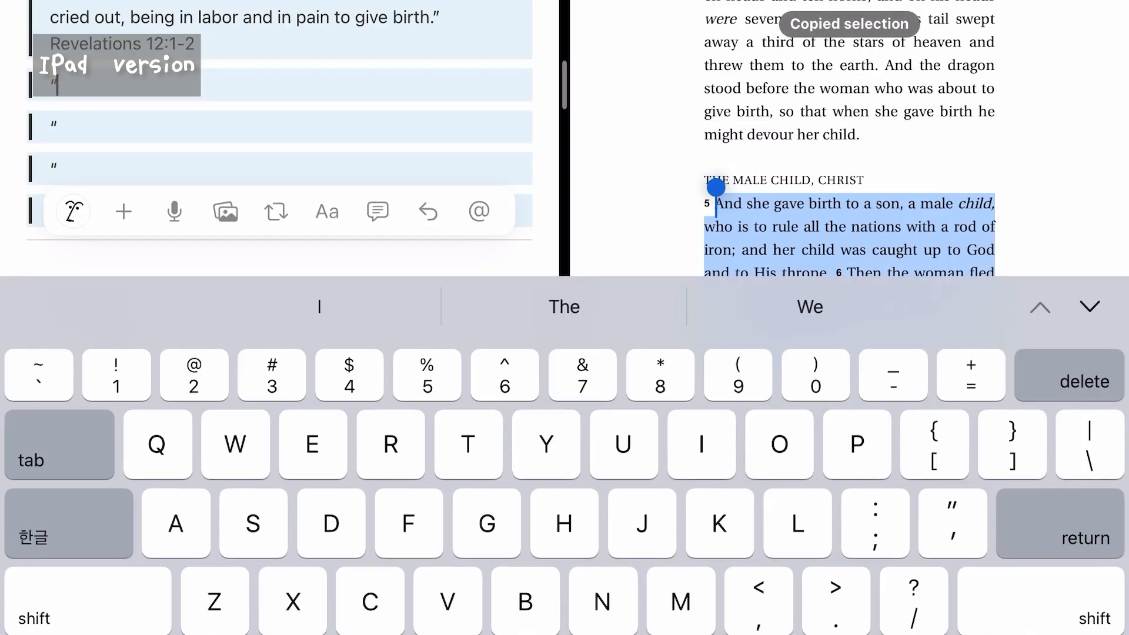
pyautogui.press('super+v')
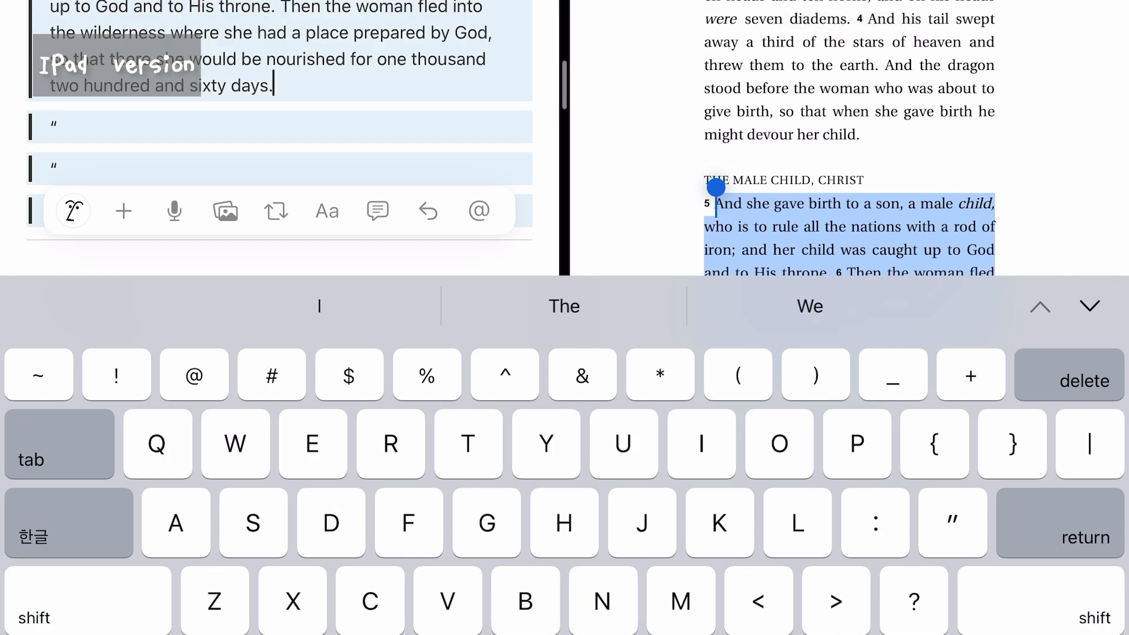
pyautogui.write('Reve')
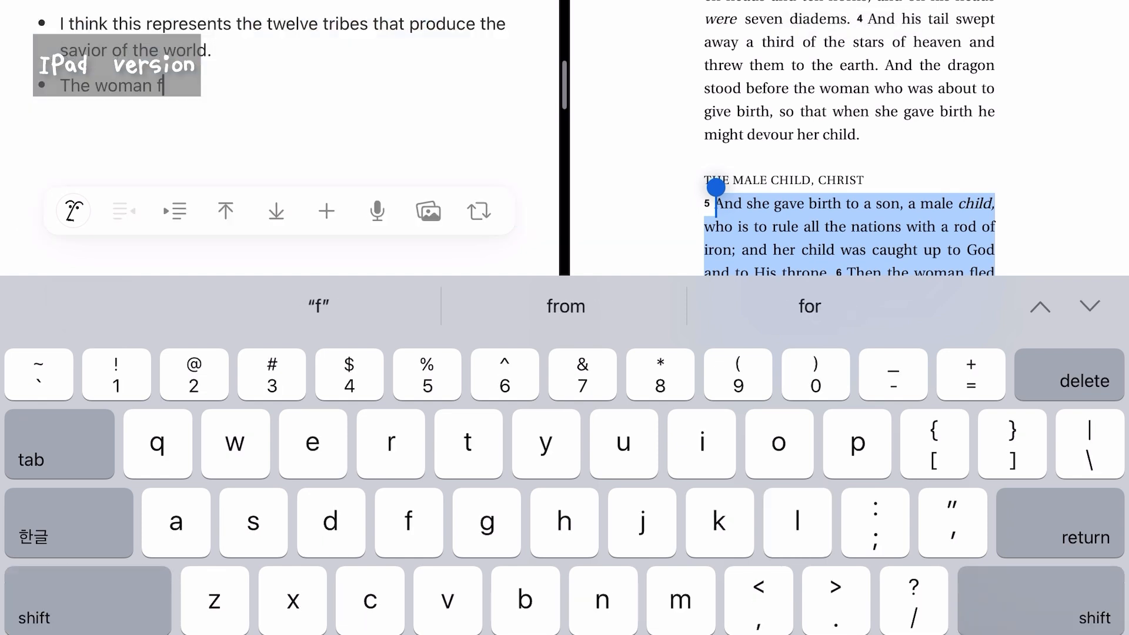
# - Write a second Thoughts bullet beginning "The woman fleeing parallels events such as"
pyautogui.write('leeing parallels en')
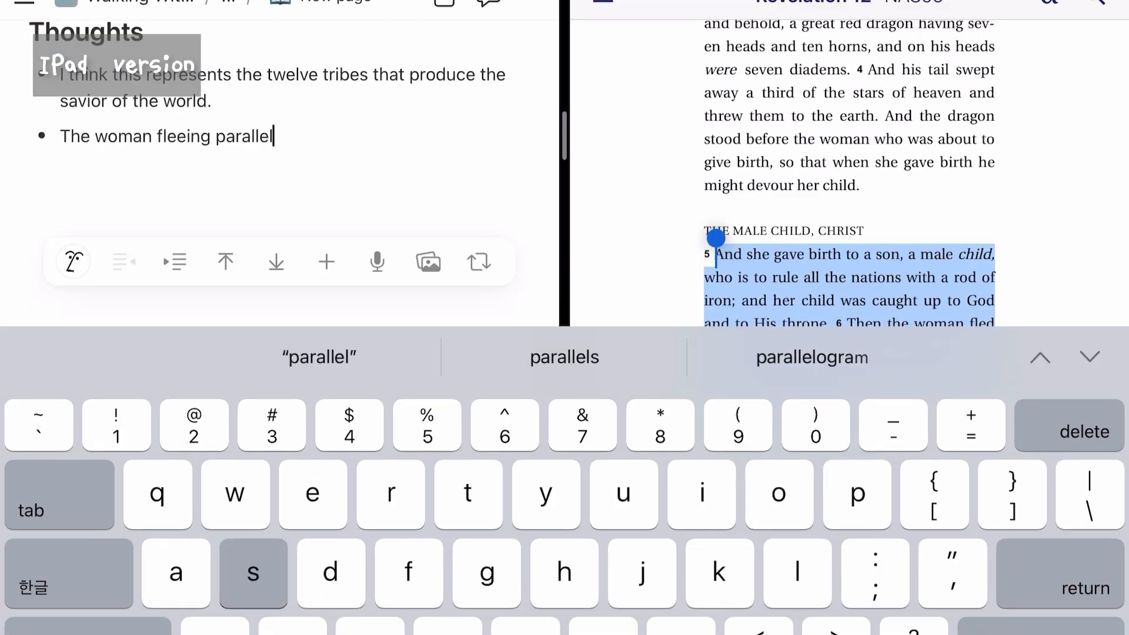
pyautogui.press('BackSpace')
pyautogui.write('vents such ')
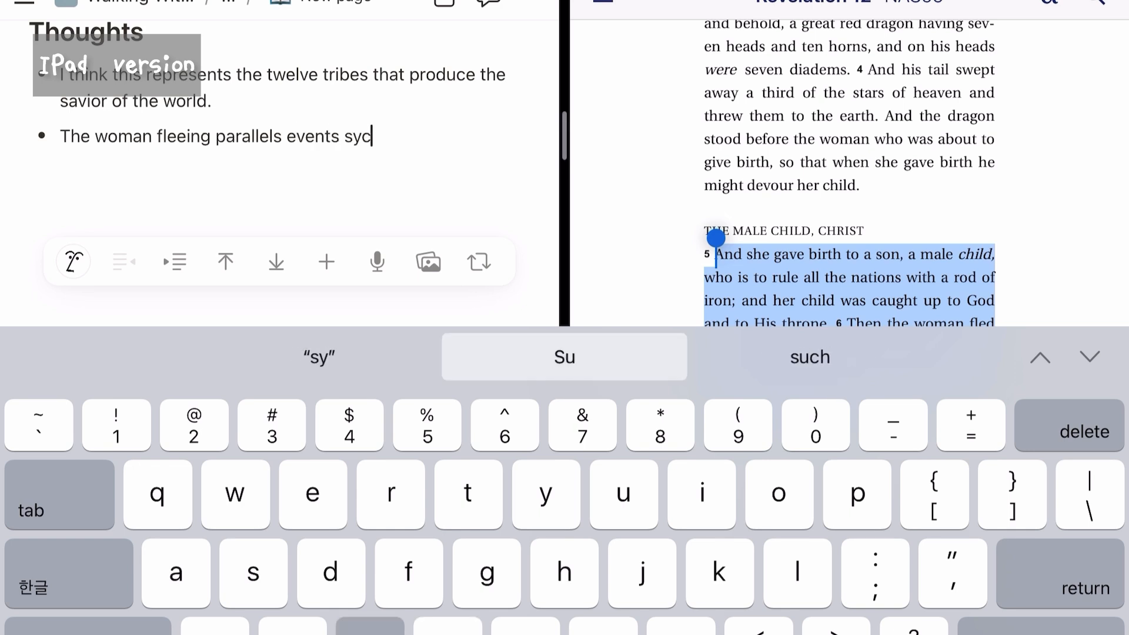
pyautogui.write('as')
pyautogui.write('salva')
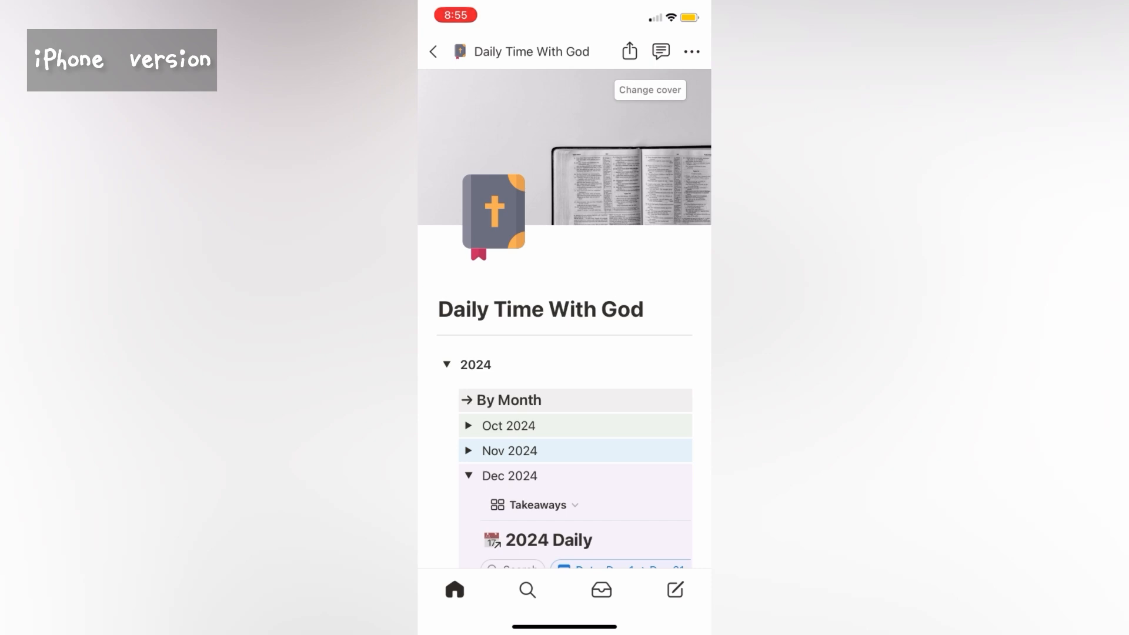
# - Look through the Dec 2024 gallery on the phone, open the December 29, 2024 entry and review it down to Thoughts
pyautogui.scroll(-15, 565, 317)
pyautogui.scroll(-15, 586, 318)
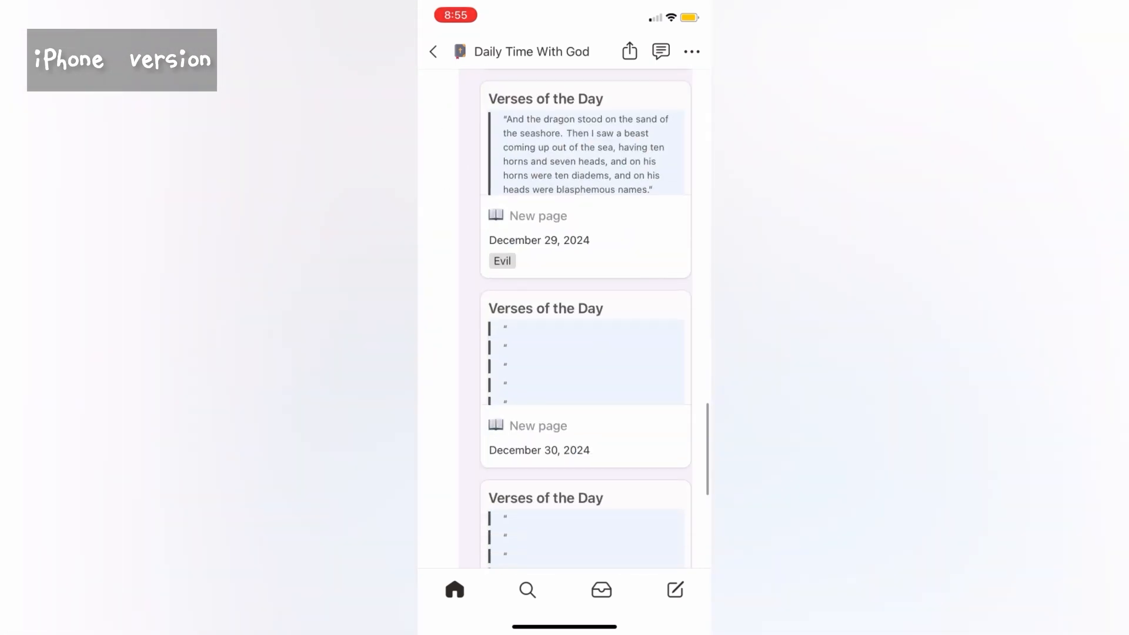
pyautogui.click(585, 209)
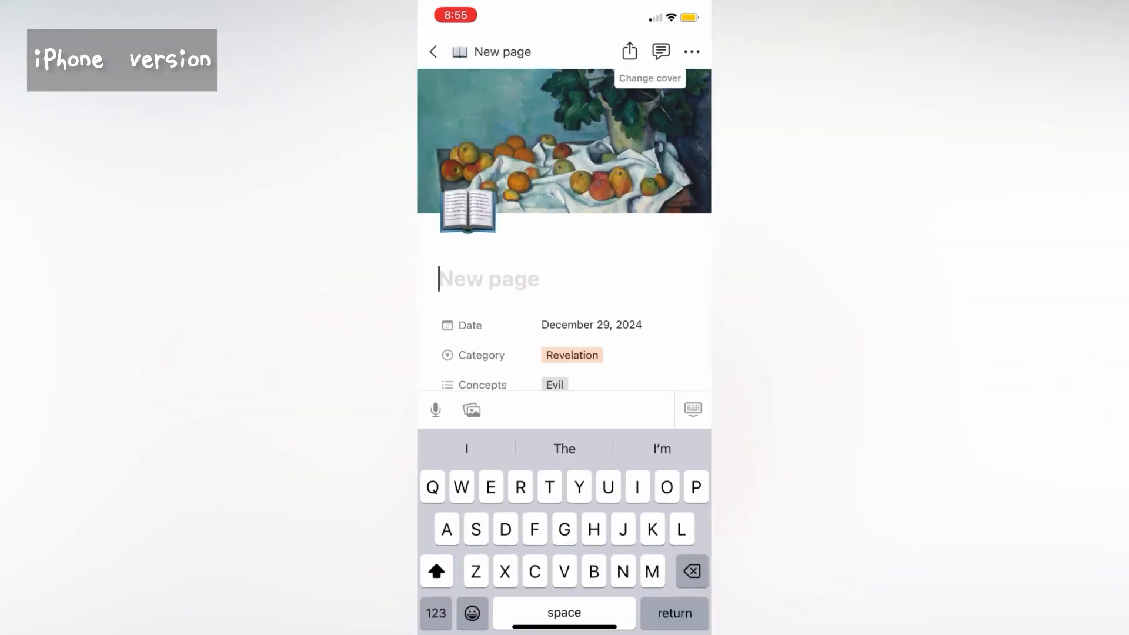
pyautogui.scroll(-4, 565, 206)
pyautogui.scroll(-10, 564, 206)
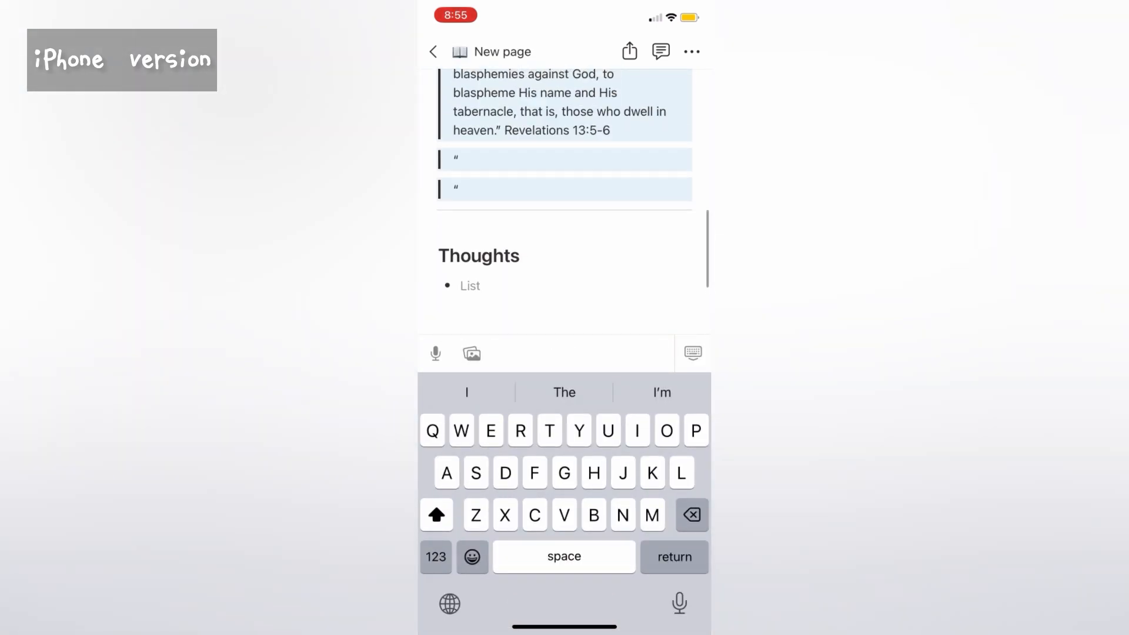
# - Switch to the Bible app, clear the earlier selection and copy verses 7-10 of Revelation 13
pyautogui.moveTo(564, 627); pyautogui.dragTo(564, 423)
pyautogui.click(500, 305)
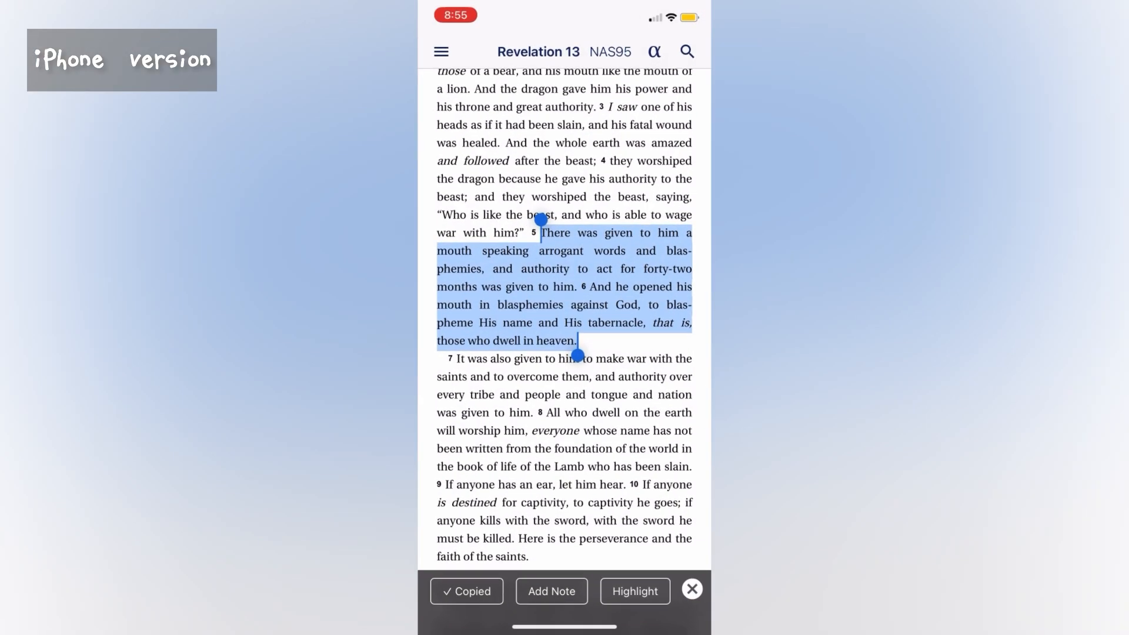
pyautogui.click(692, 587)
pyautogui.scroll(-2, 565, 353)
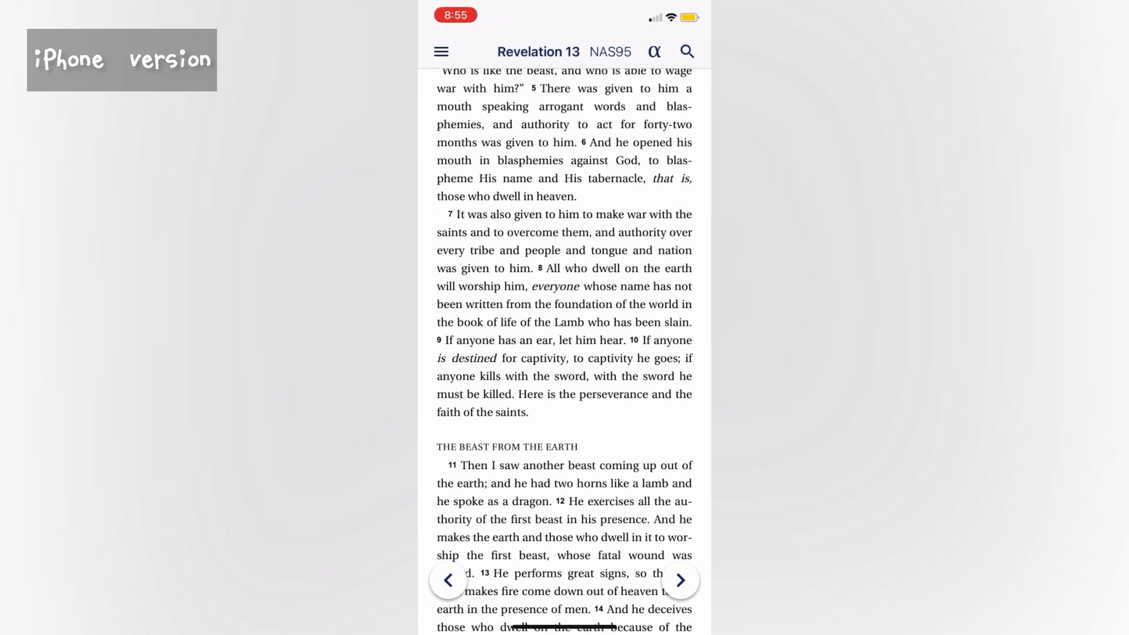
pyautogui.doubleClick(452, 232)
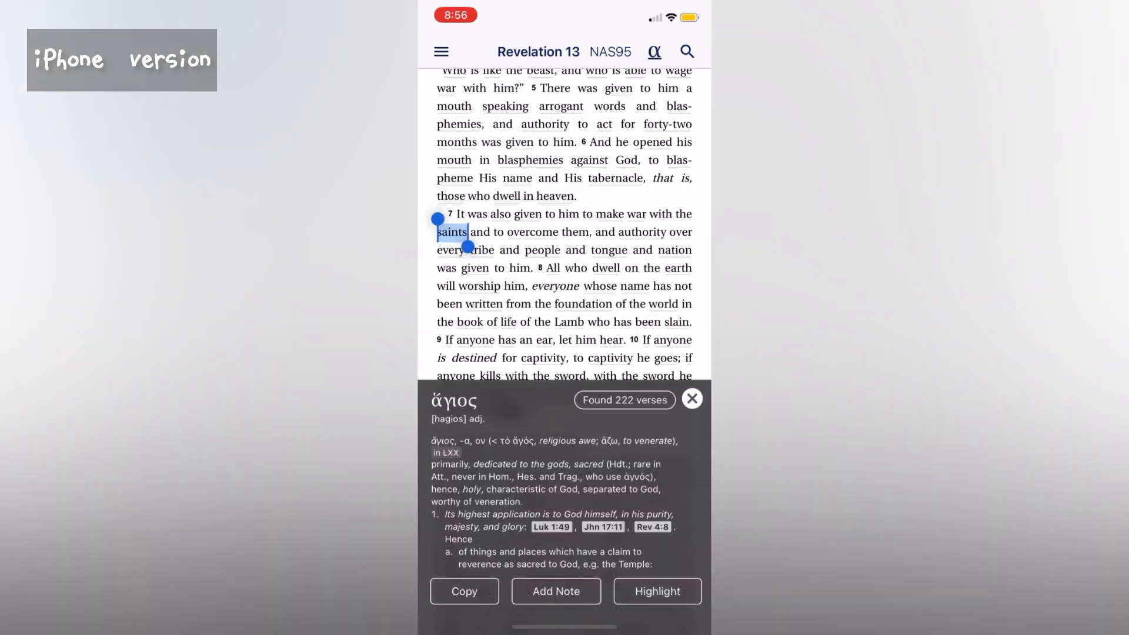
pyautogui.moveTo(437, 218); pyautogui.dragTo(457, 201)
pyautogui.moveTo(467, 247); pyautogui.dragTo(530, 427)
pyautogui.click(459, 591)
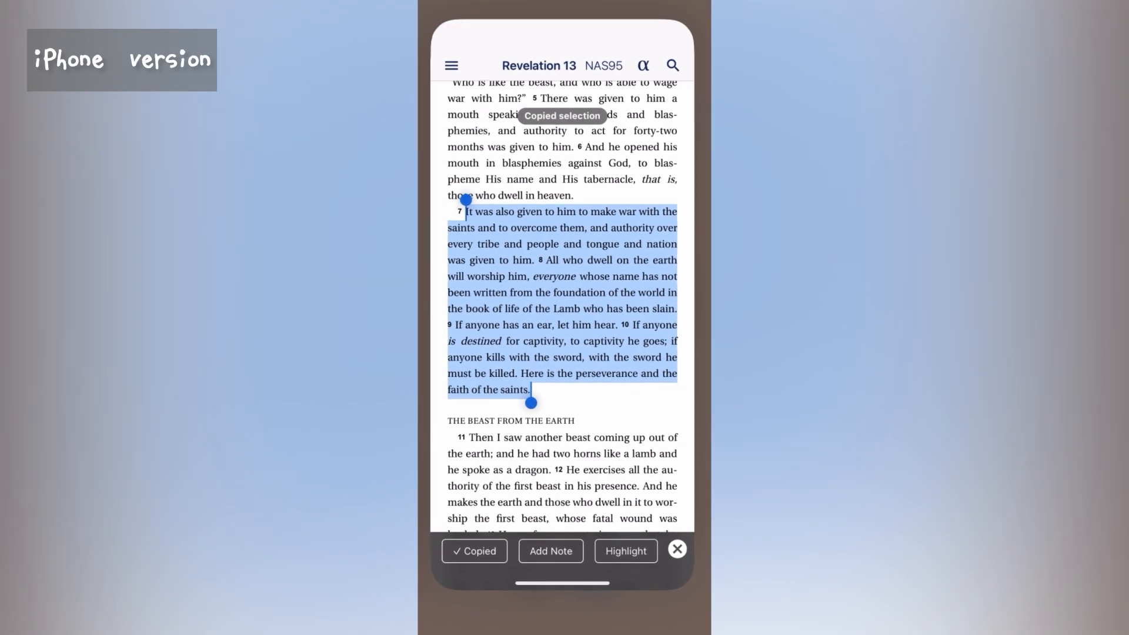
# - Switch back to the December 29 entry in Notion and place the cursor in the first empty Verses of the Day quote
pyautogui.moveTo(562, 584); pyautogui.dragTo(562, 435)
pyautogui.click(516, 294)
pyautogui.scroll(-8, 564, 236)
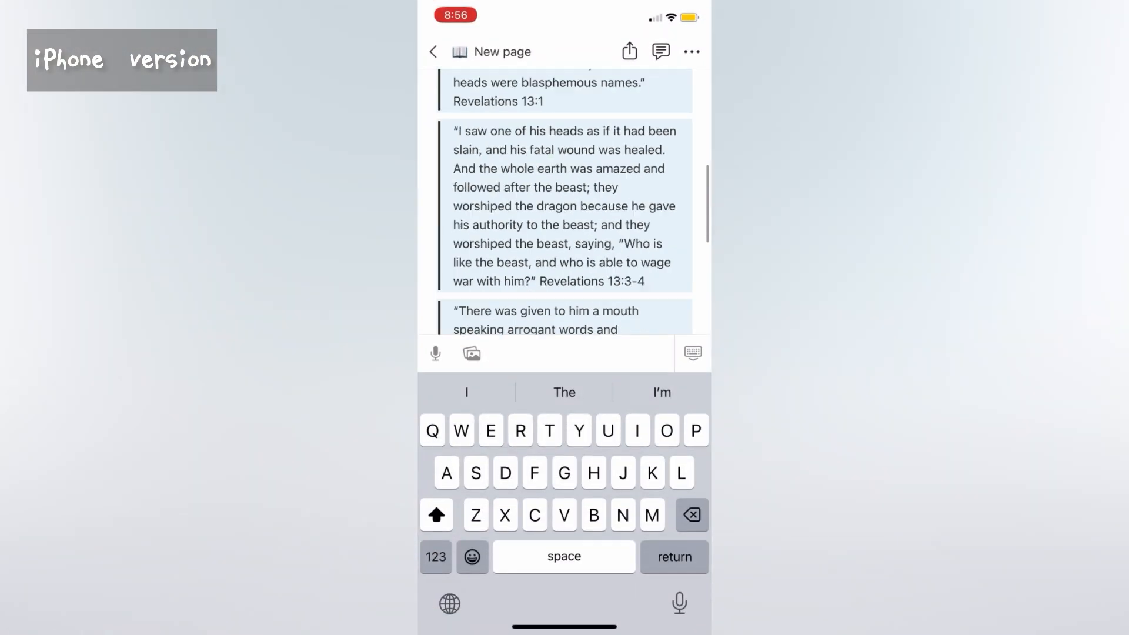
pyautogui.scroll(-5, 564, 235)
pyautogui.click(470, 194)
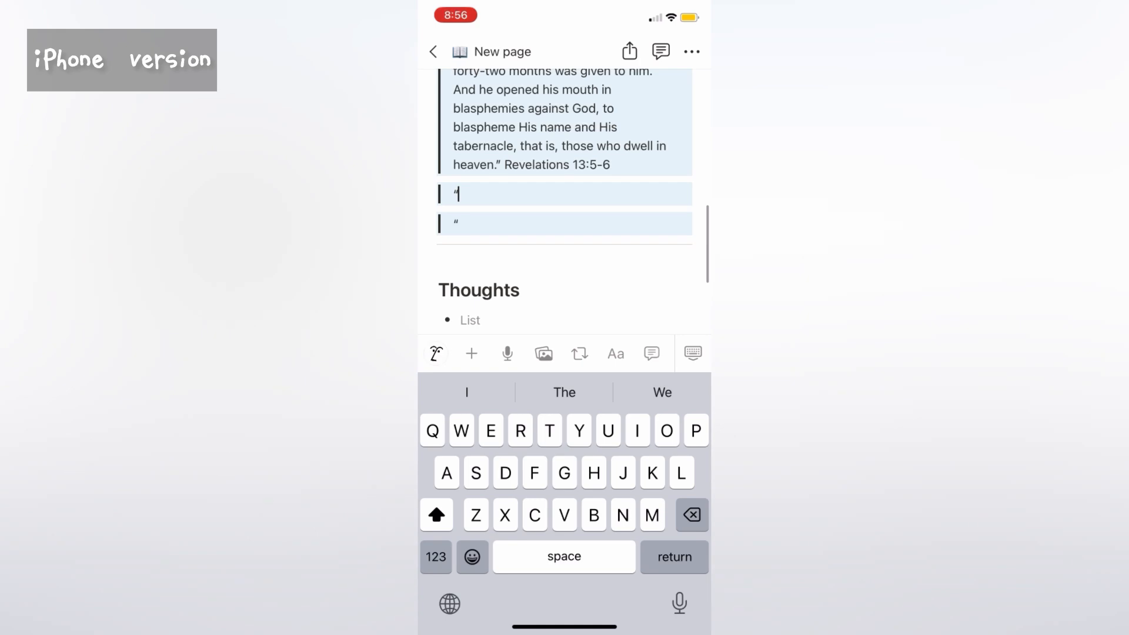